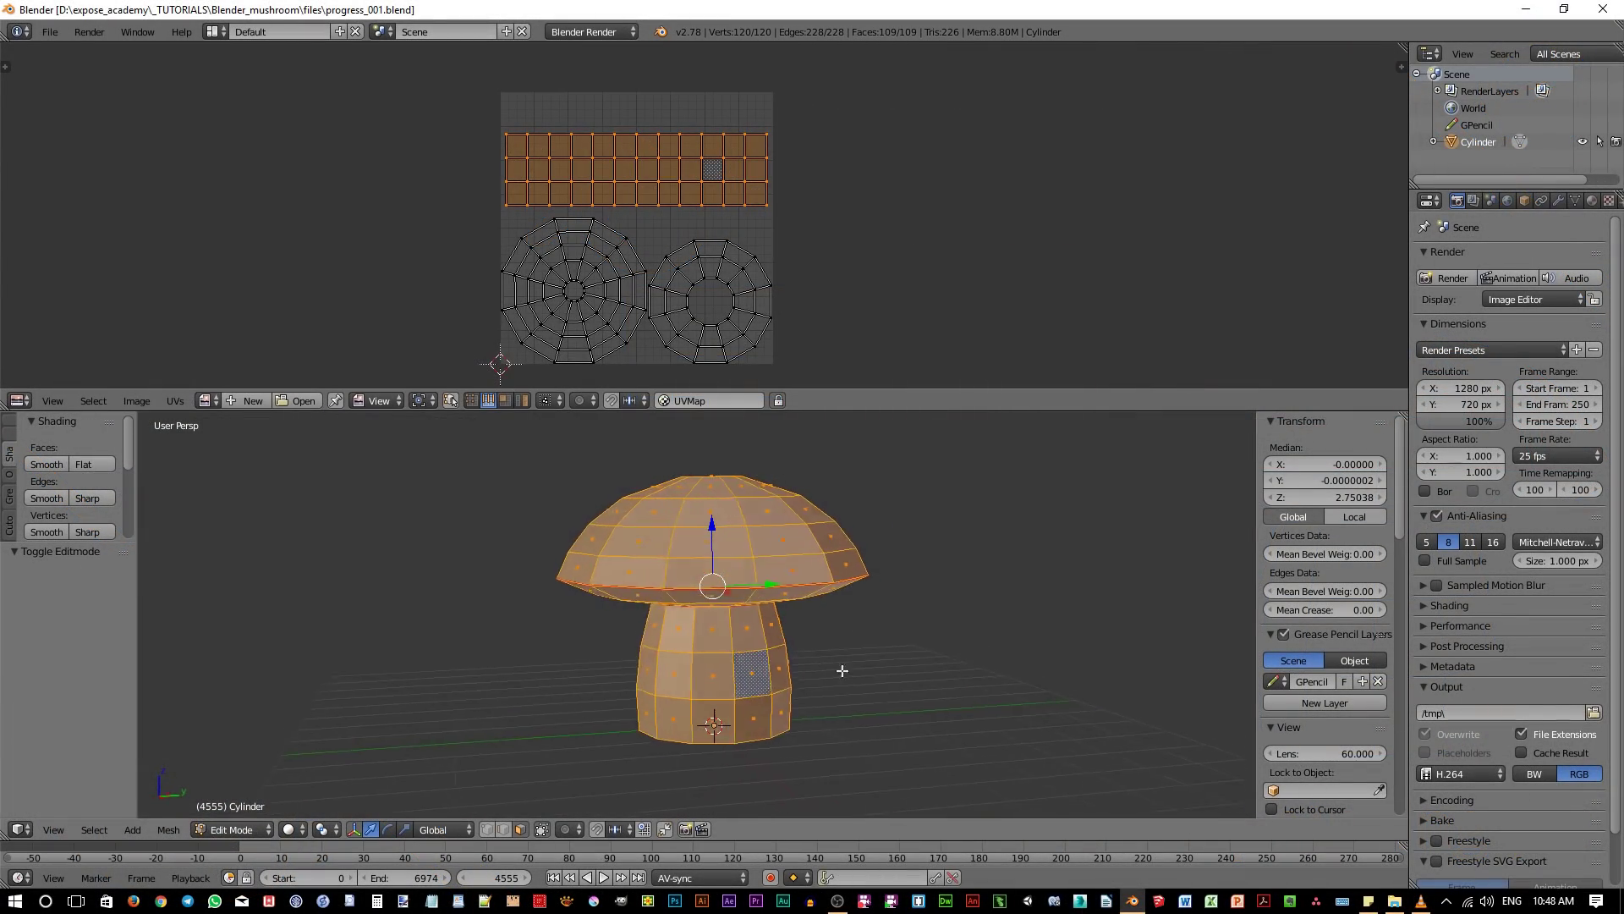
Leave Edit Mode and switch the mushroom into Texture Paint mode.
{"action": "middle_click_drag", "start_coordinate": [841, 670], "coordinate": [729, 681]}
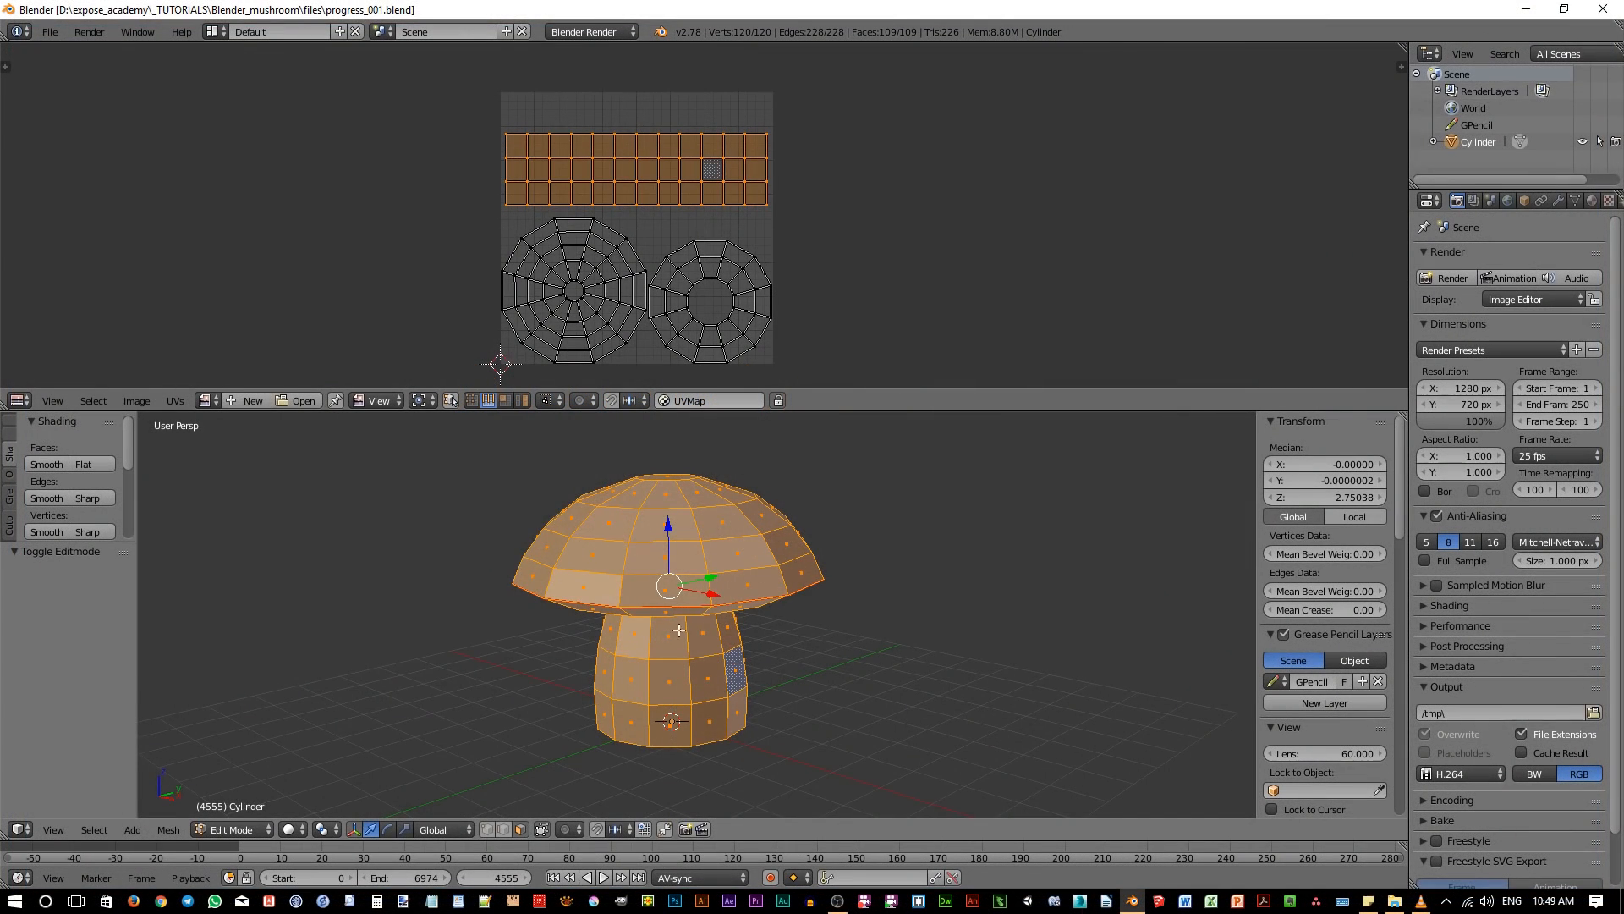
{"action": "middle_click_drag", "start_coordinate": [679, 630], "coordinate": [689, 674]}
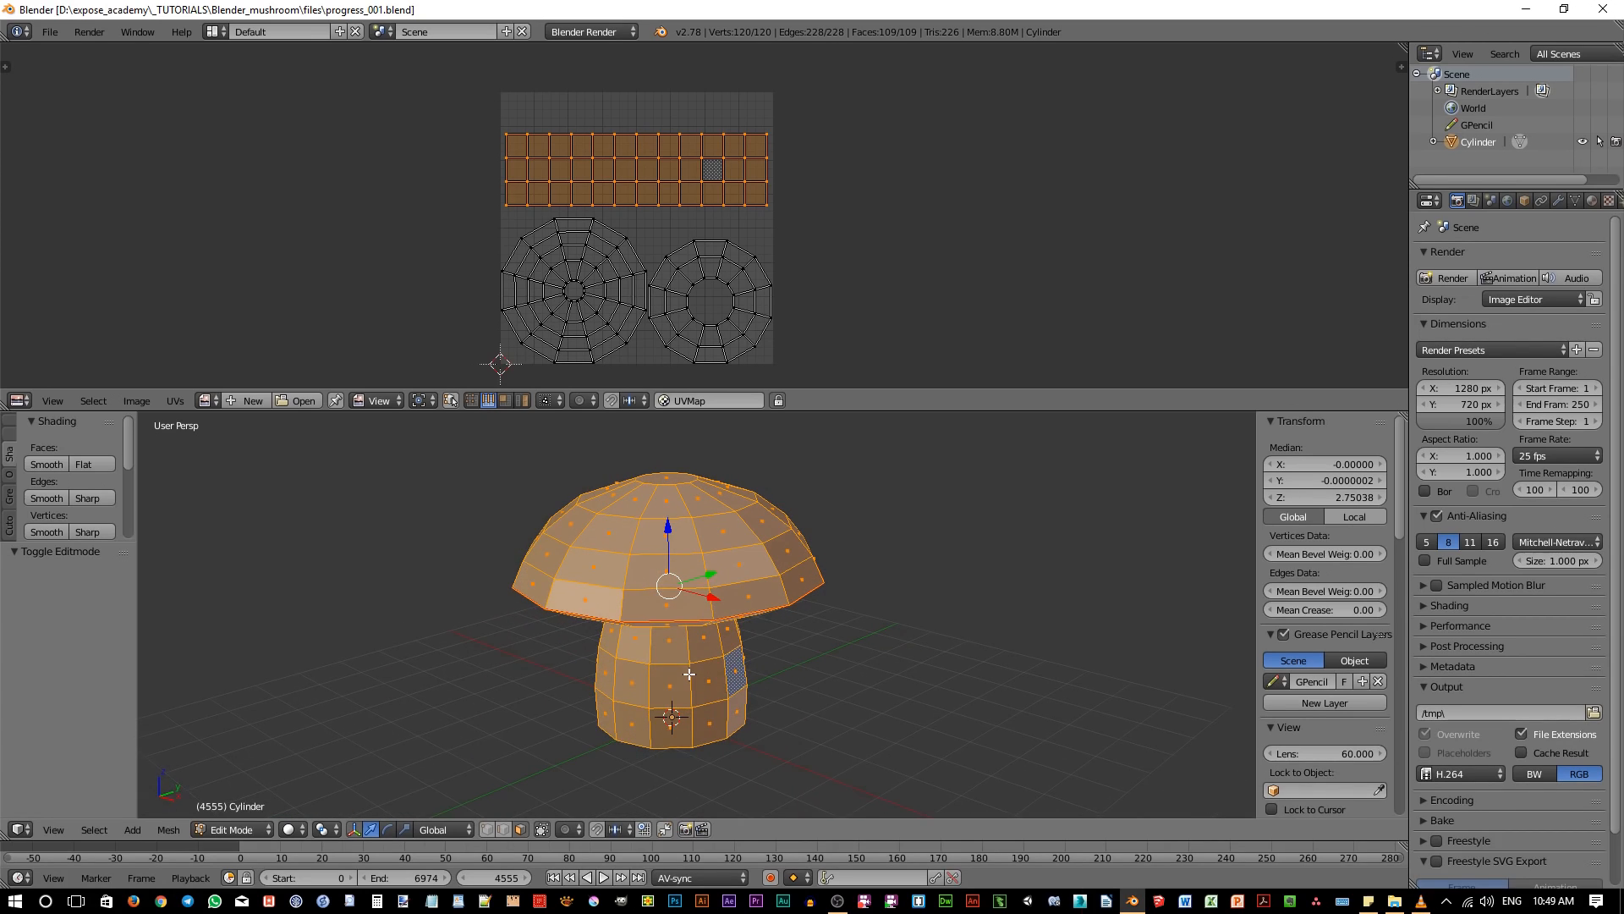
{"action": "key", "text": "Tab"}
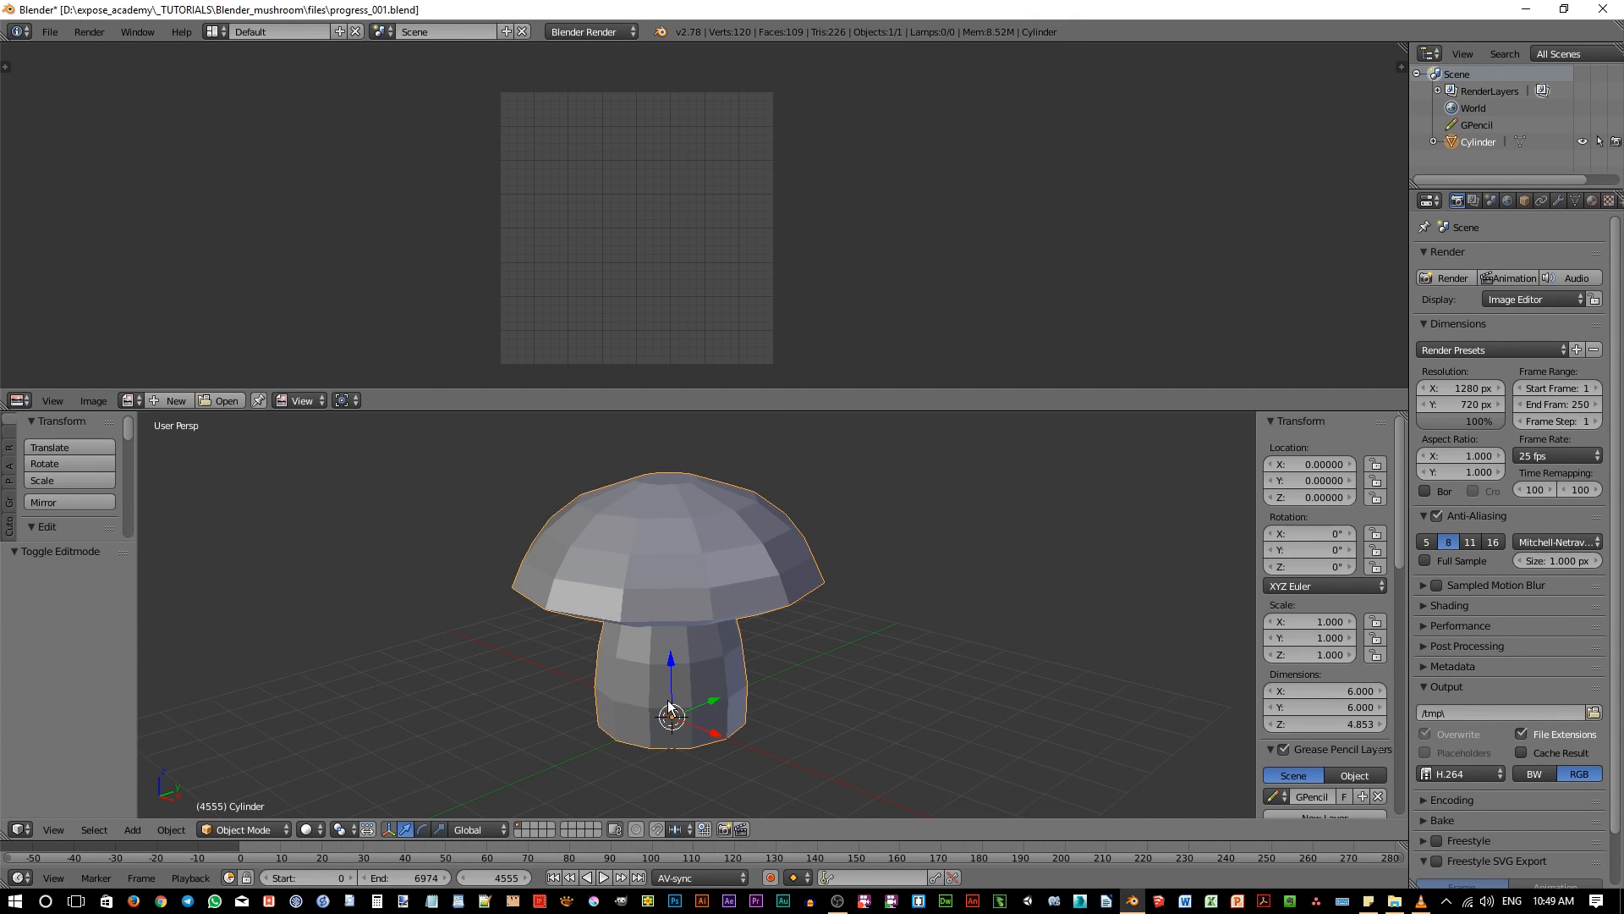
{"action": "left_click", "coordinate": [259, 829]}
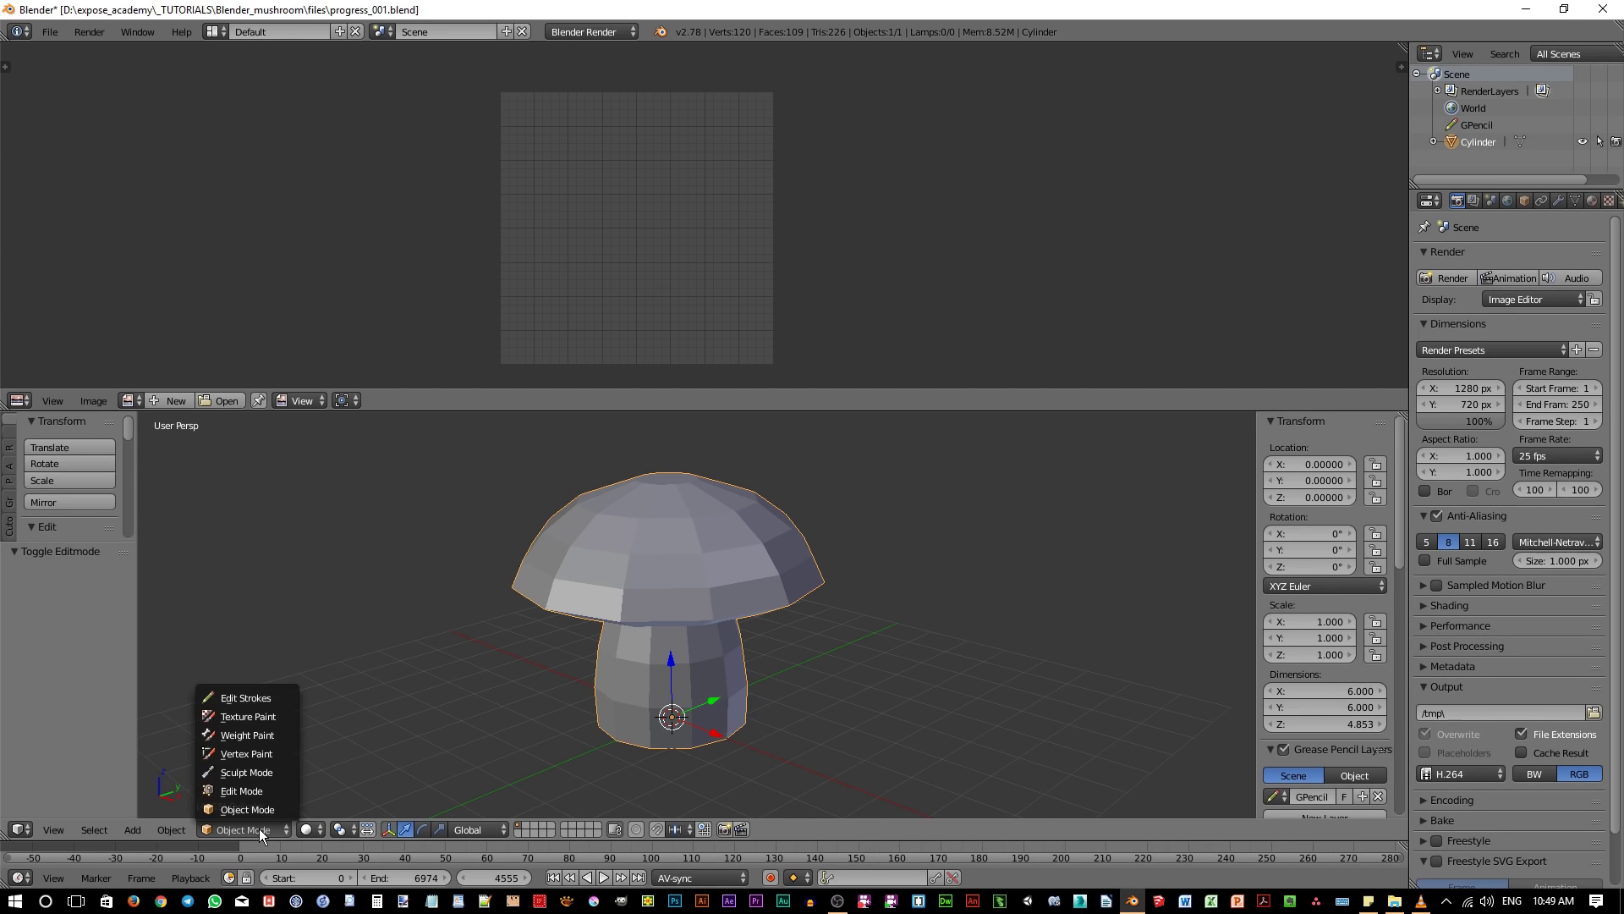
{"action": "left_click", "coordinate": [260, 719]}
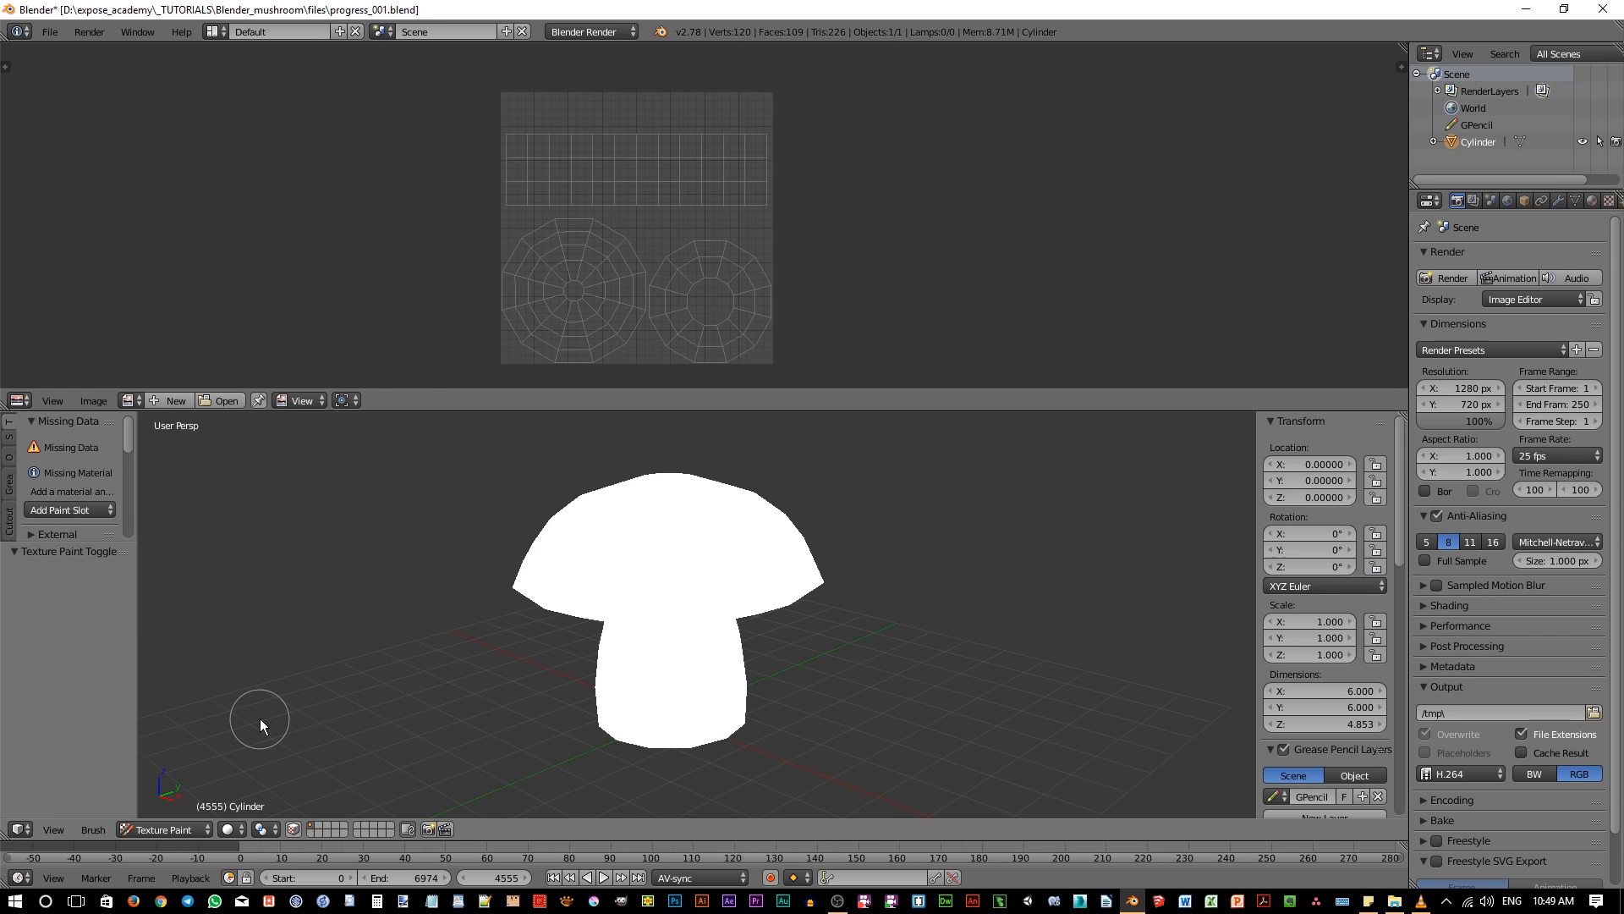
Collapse the UV image area so the 3D view fills the window height.
{"action": "left_click_drag", "start_coordinate": [774, 391], "coordinate": [804, 51]}
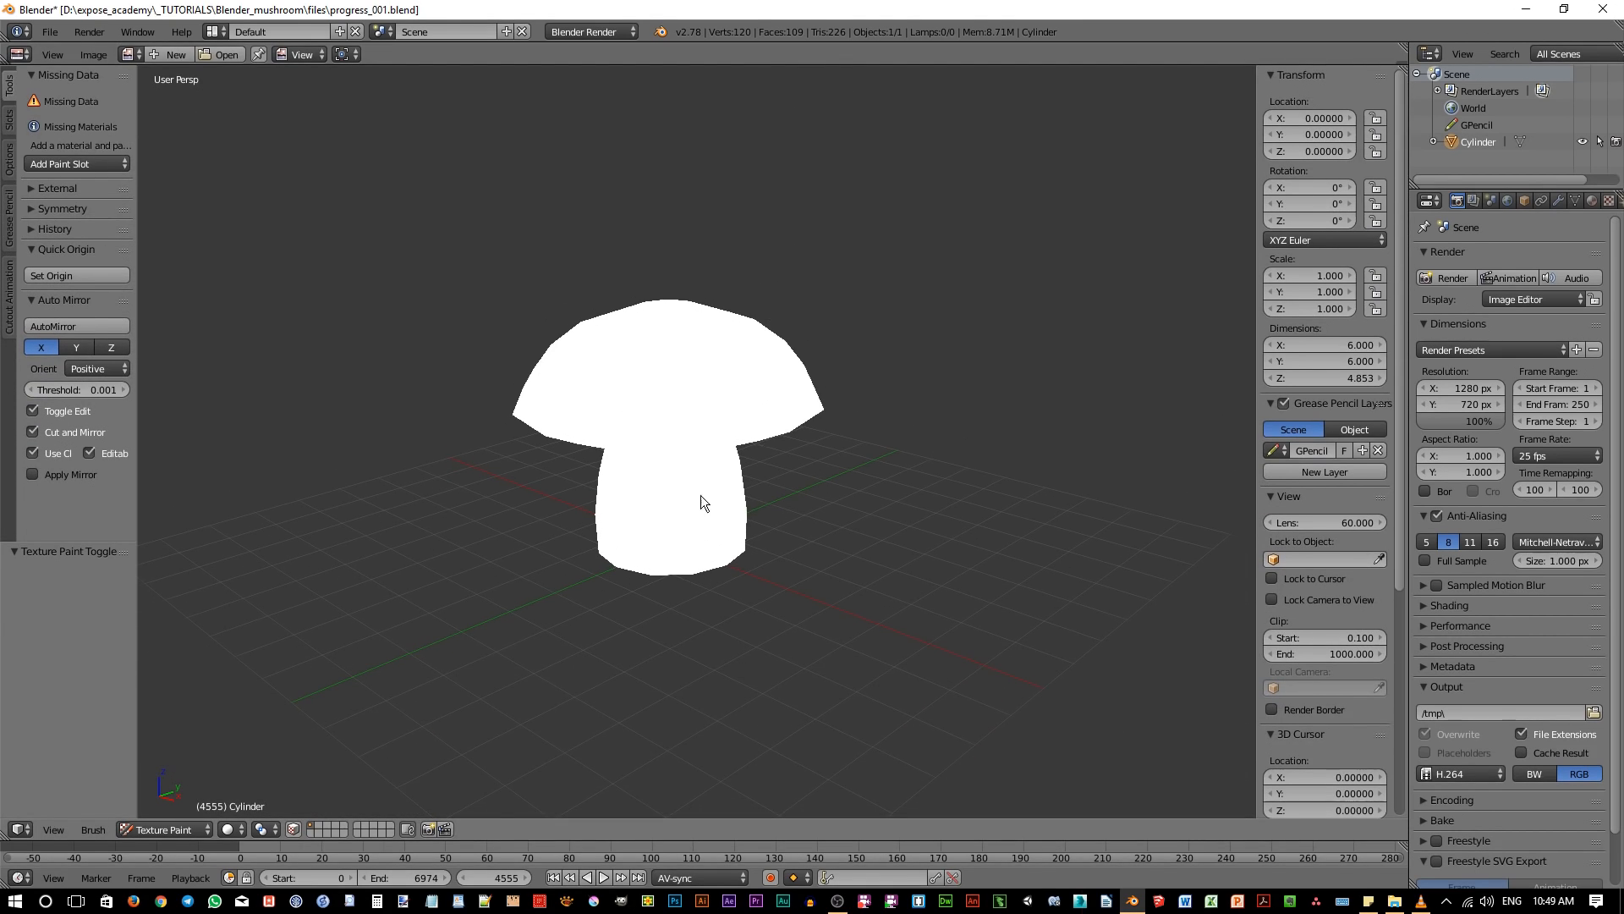
{"action": "middle_click_drag", "start_coordinate": [629, 443], "coordinate": [628, 499]}
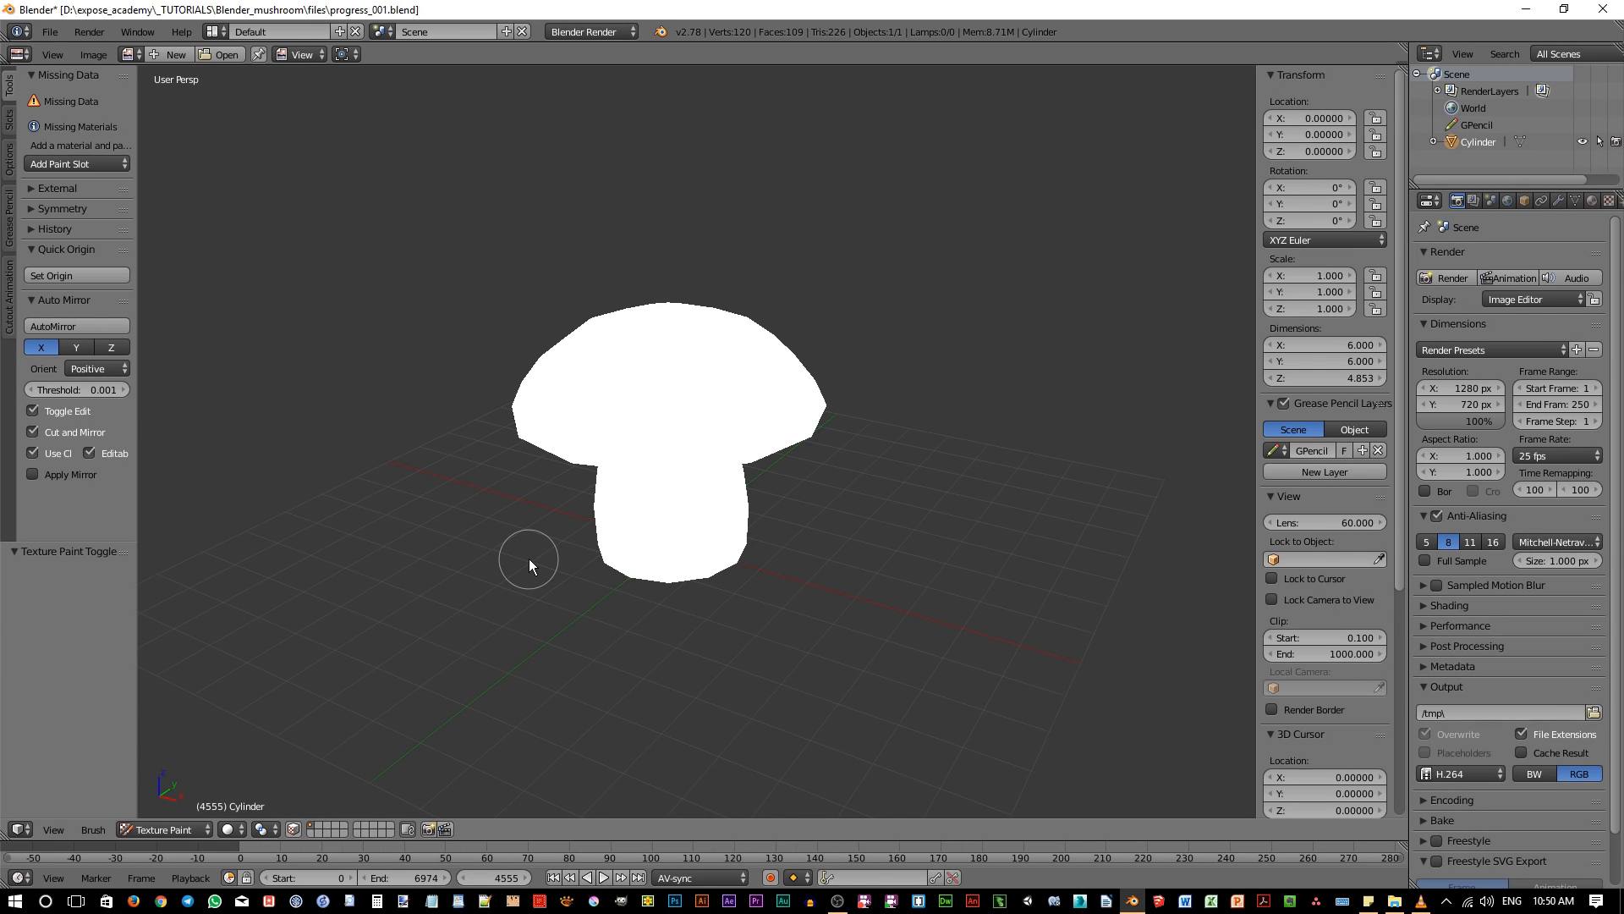
Bring up the Add Paint Slot list in the Missing Data panel.
{"action": "left_click", "coordinate": [75, 166]}
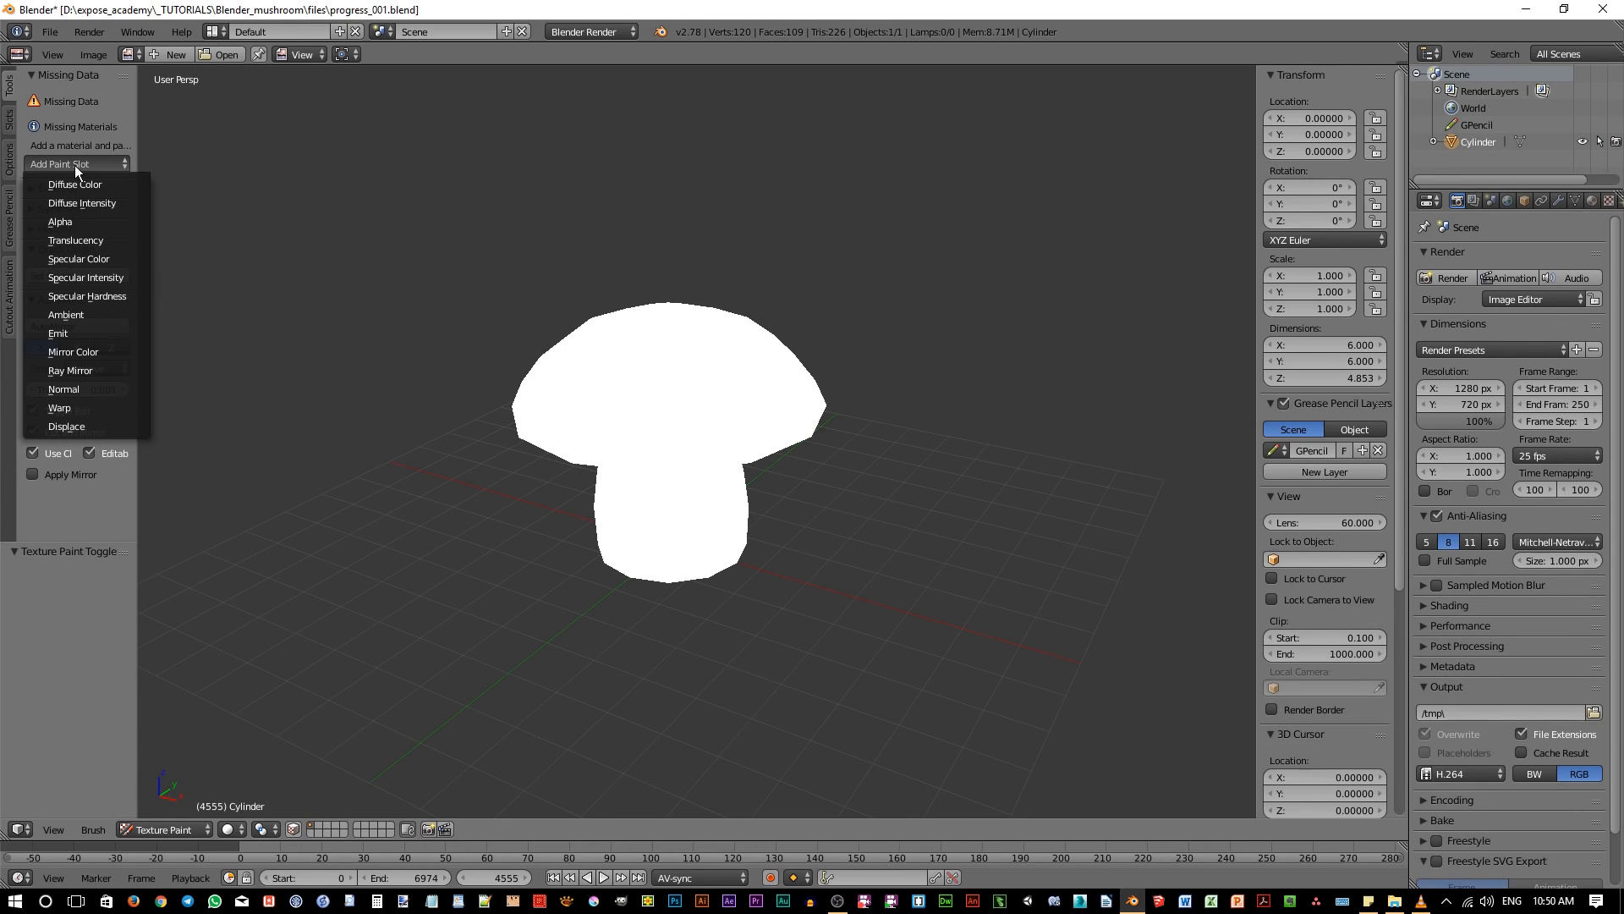
{"action": "left_click", "coordinate": [74, 165]}
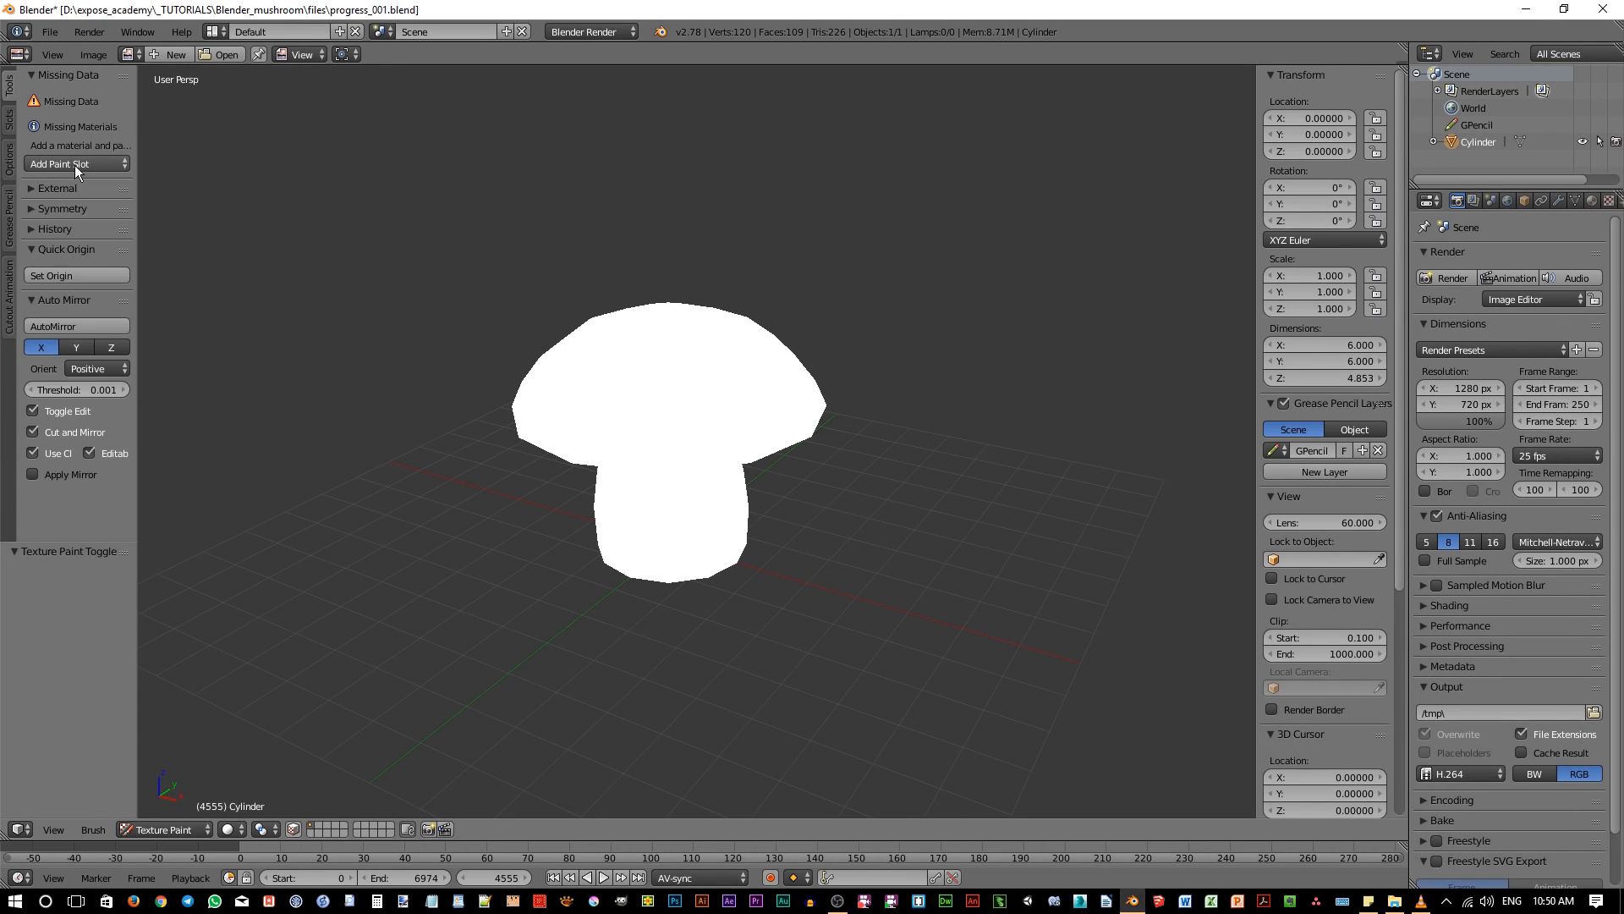
{"action": "left_click", "coordinate": [75, 165]}
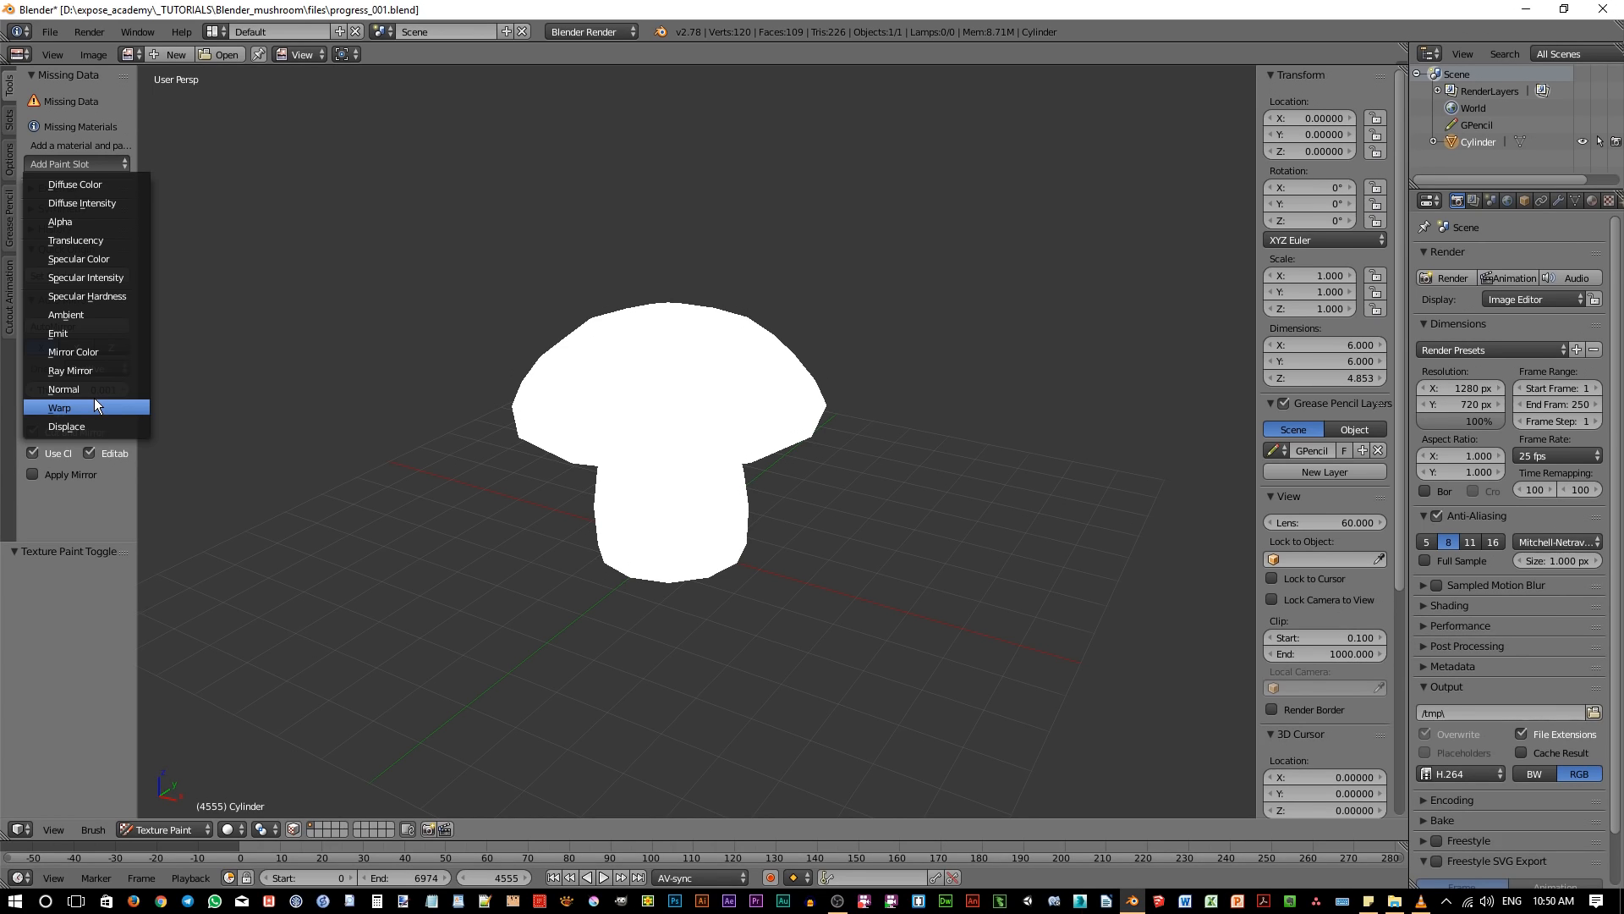
Add a Diffuse Color slot named Mushroom_diff with width and height 2048 px.
{"action": "left_click", "coordinate": [89, 186]}
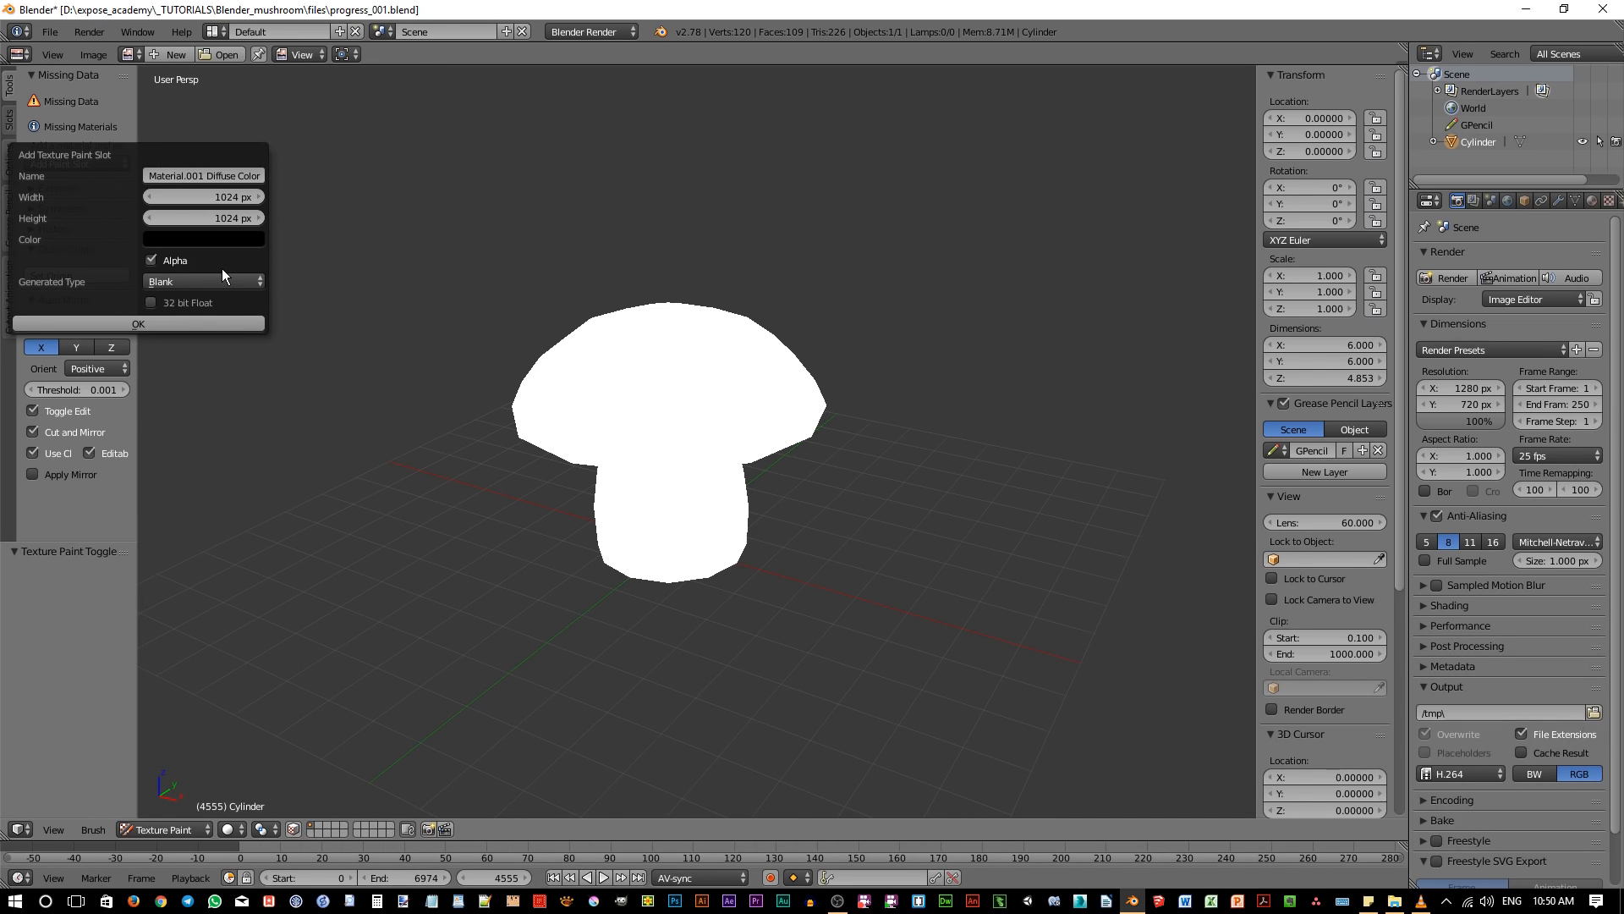
{"action": "double_click", "coordinate": [166, 173]}
{"action": "type", "text": "Mushr"}
{"action": "type", "text": "oom_d"}
{"action": "type", "text": "iff"}
{"action": "key", "text": "Return"}
{"action": "left_click", "coordinate": [216, 199]}
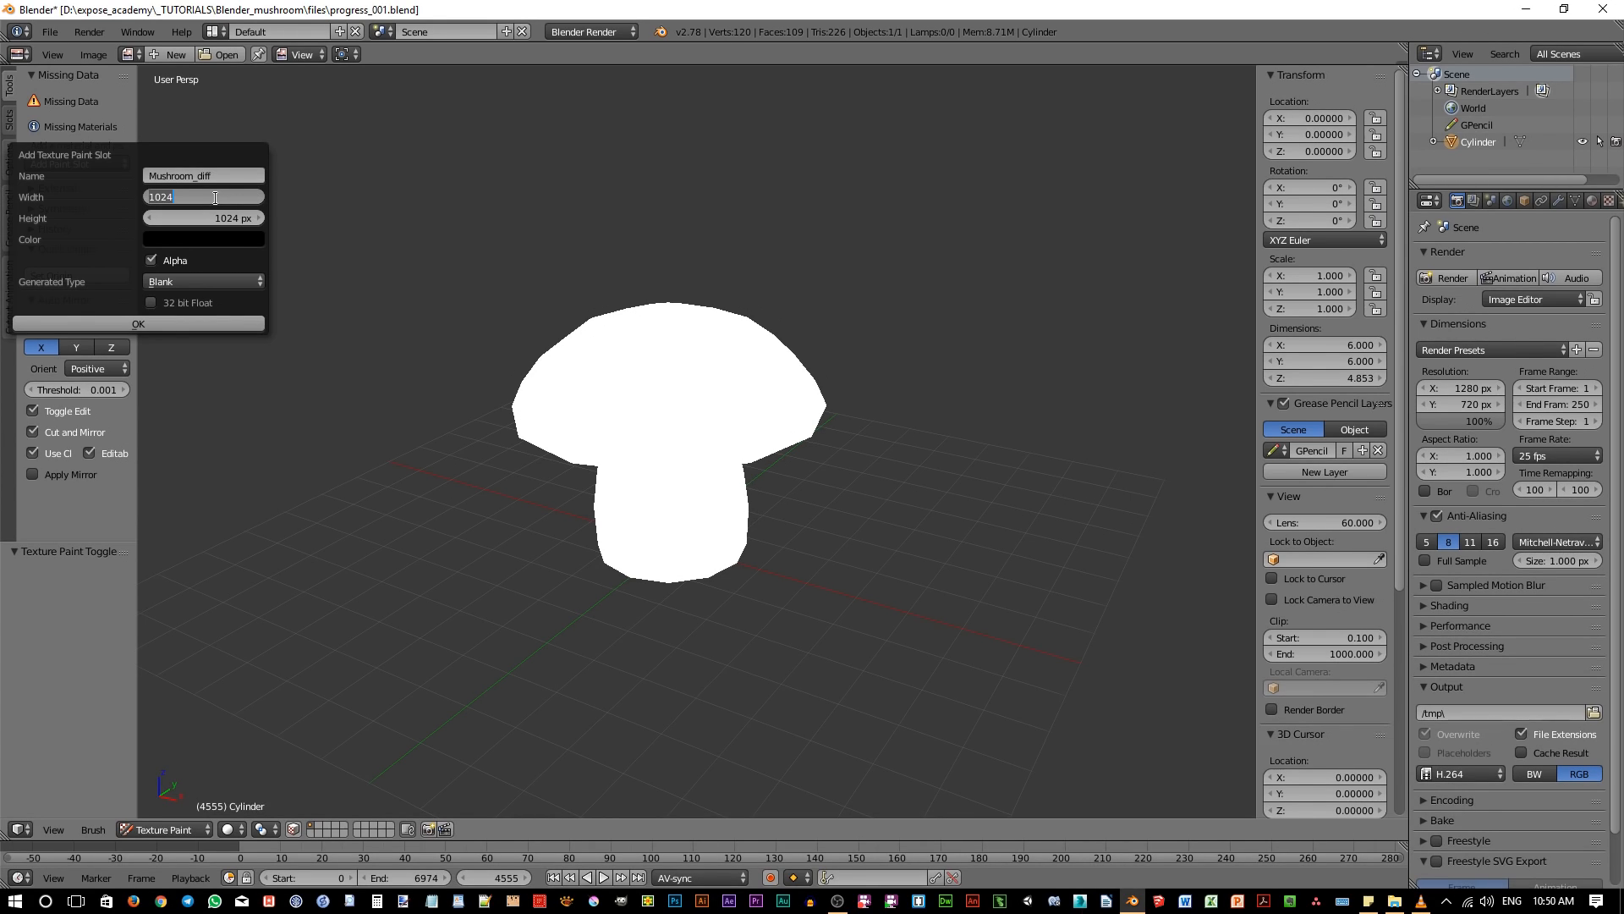
{"action": "type", "text": "2048"}
{"action": "key", "text": "Return"}
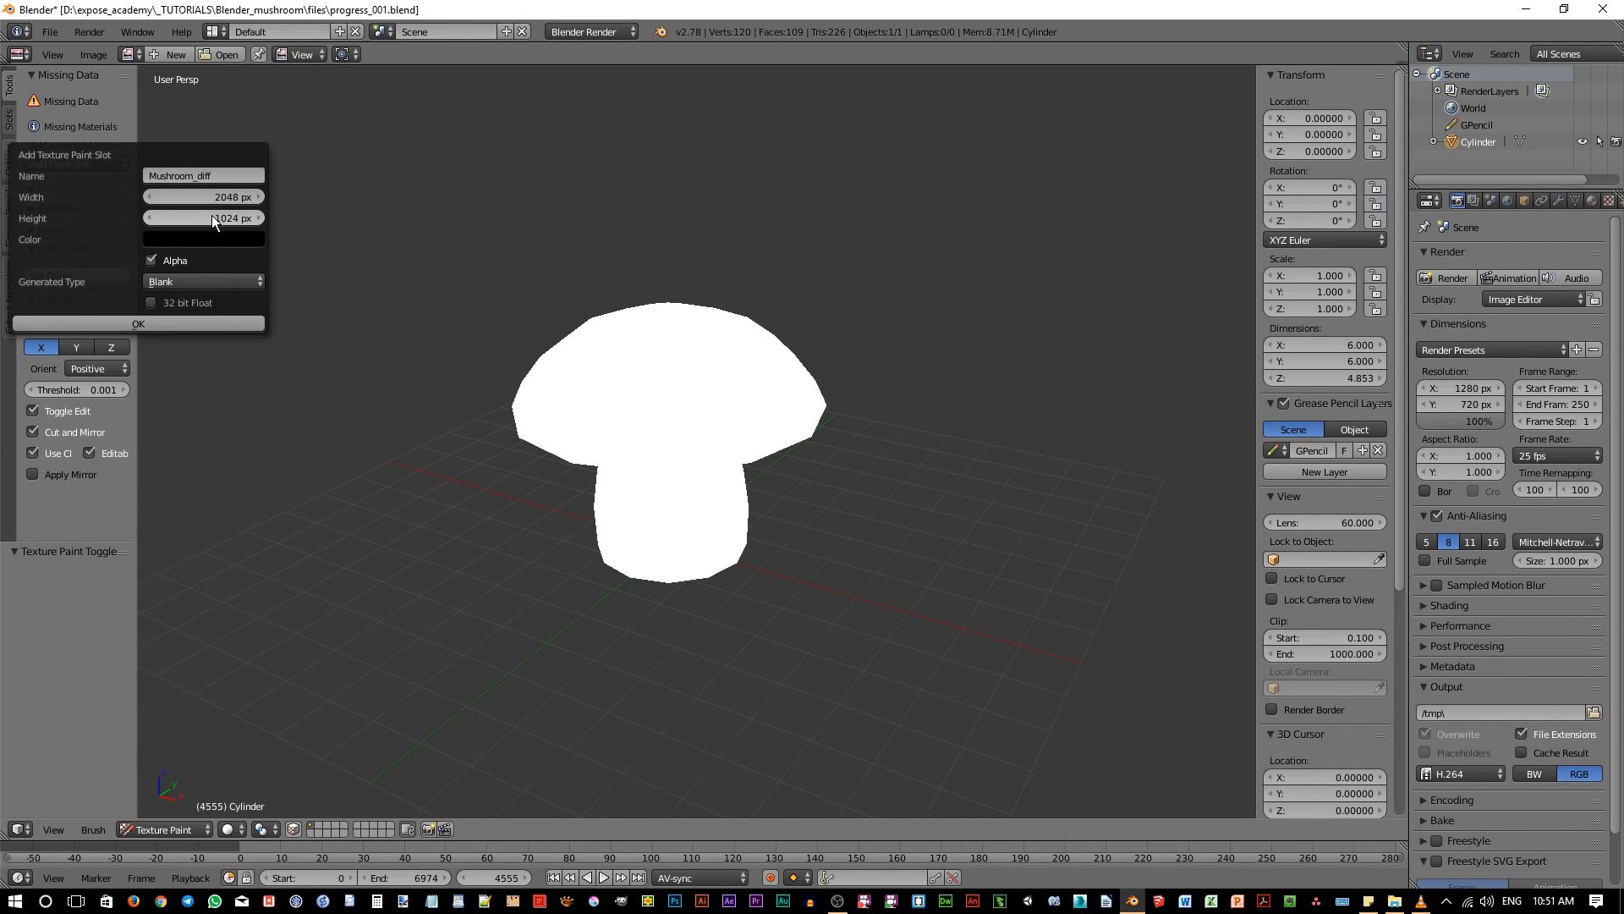
{"action": "left_click", "coordinate": [212, 215]}
{"action": "type", "text": "2048"}
Set the texture fill colour to a bright red and turn off Alpha.
{"action": "key", "text": "Return"}
{"action": "left_click", "coordinate": [215, 241]}
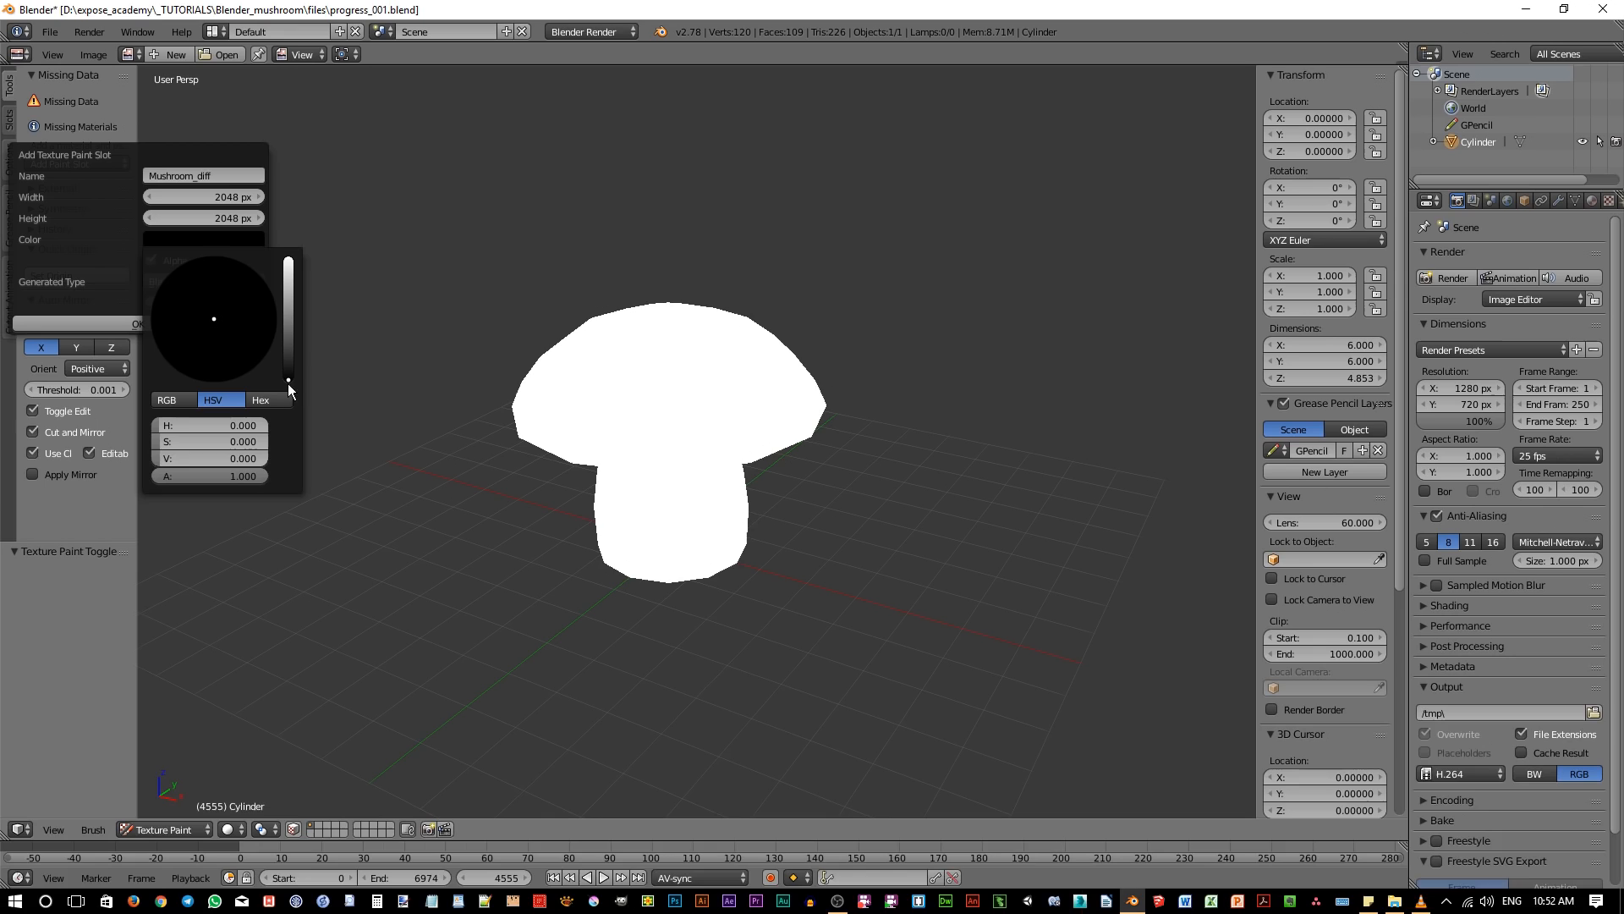
{"action": "left_click_drag", "start_coordinate": [291, 374], "coordinate": [290, 290]}
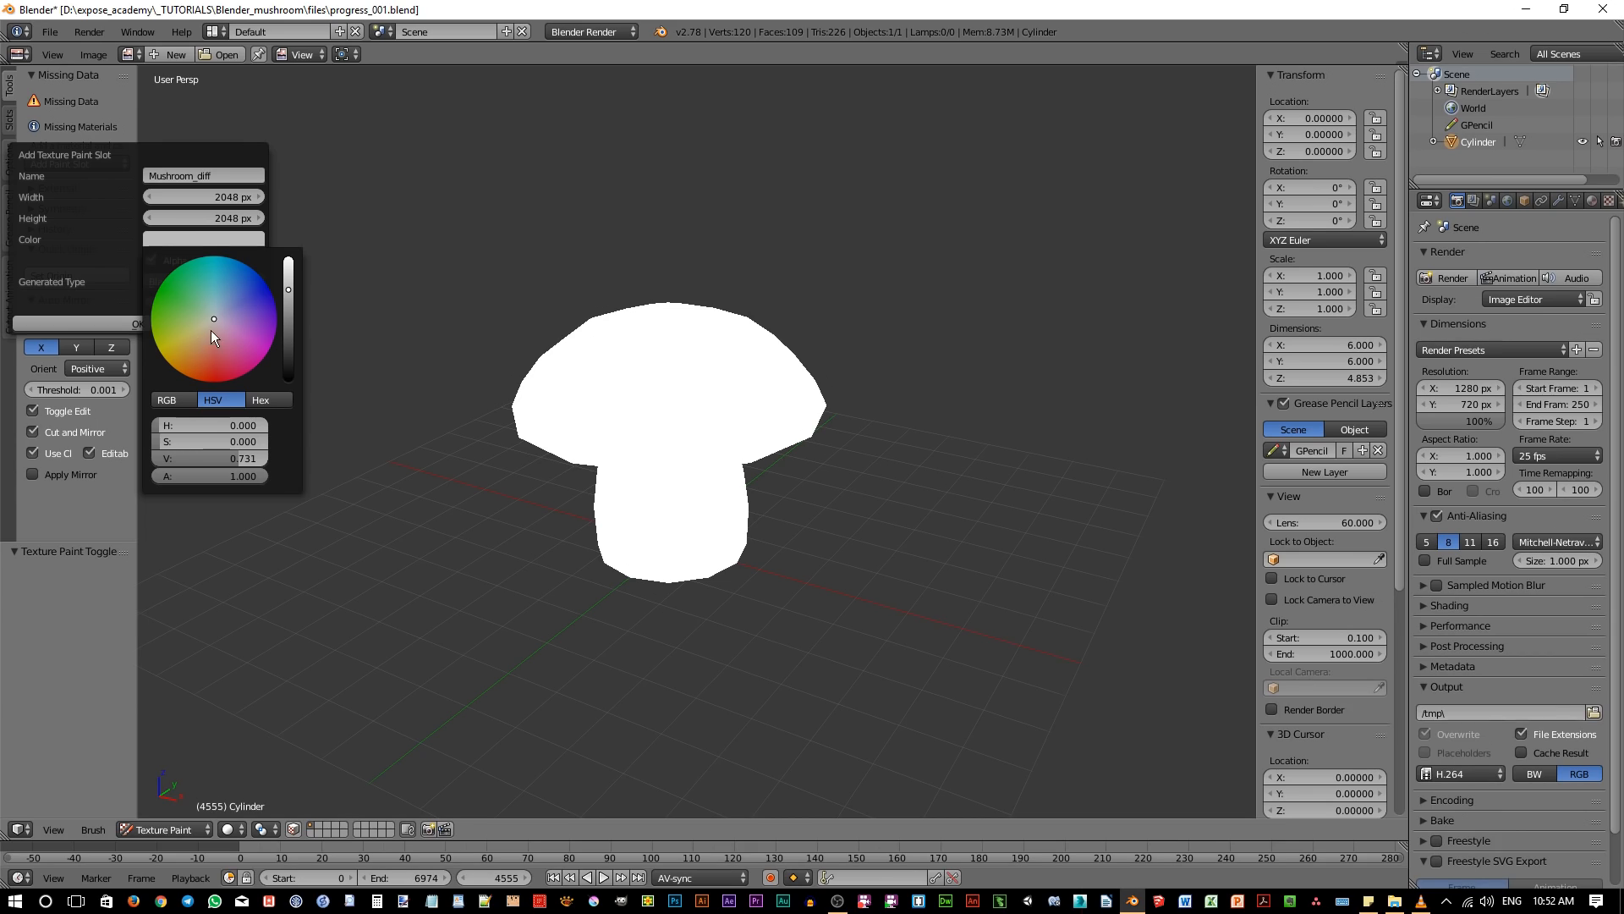
{"action": "left_click_drag", "start_coordinate": [205, 362], "coordinate": [200, 379]}
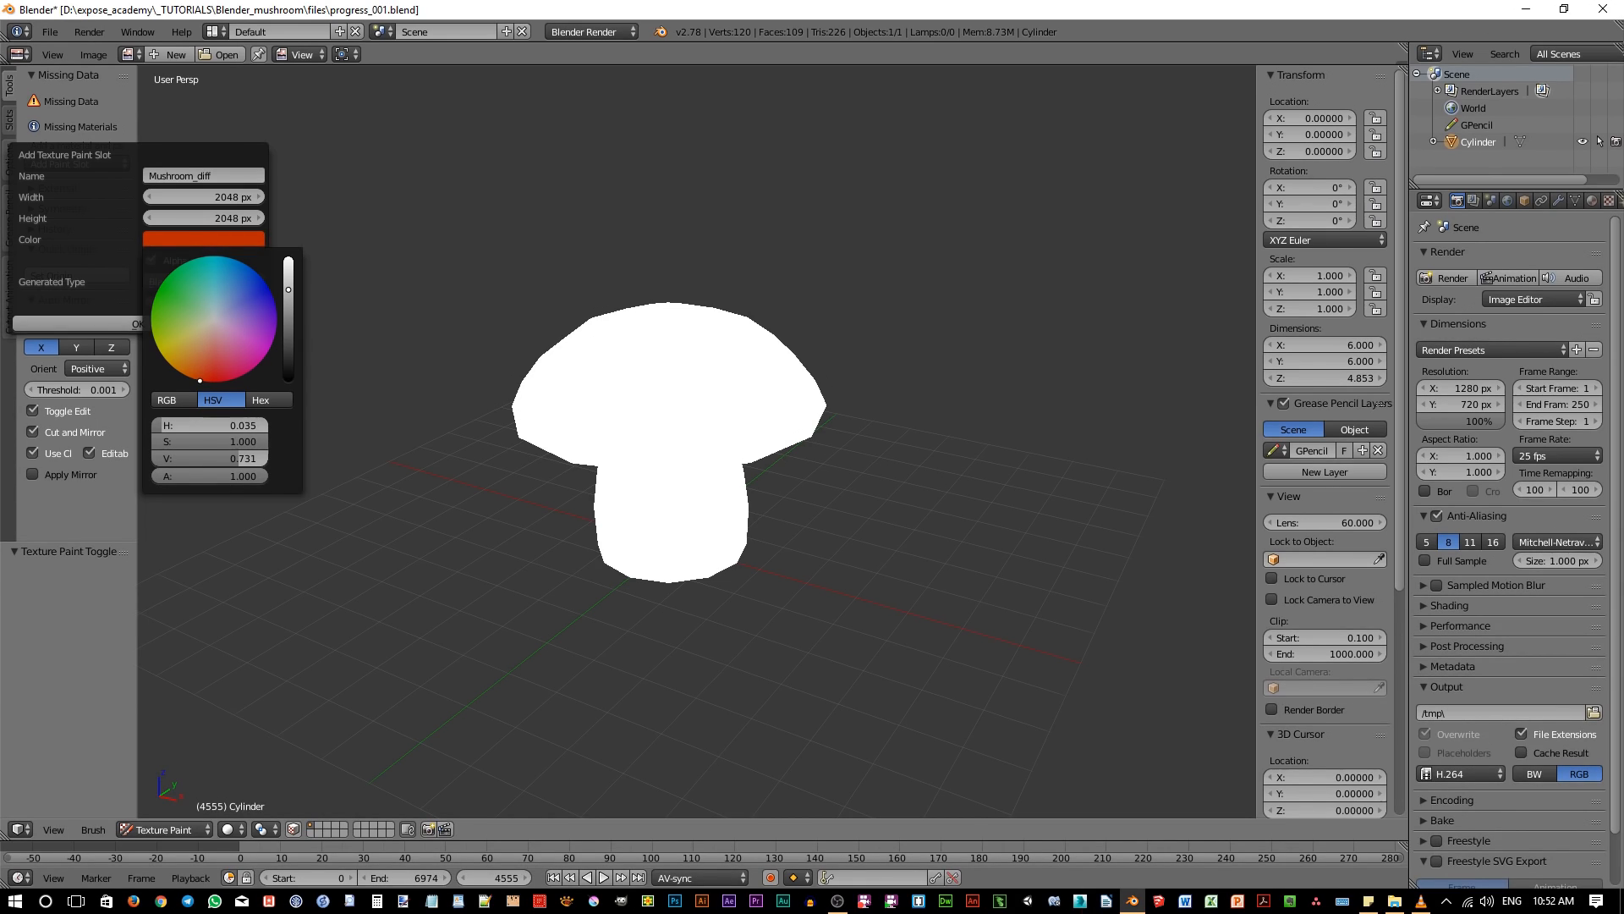
{"action": "left_click_drag", "start_coordinate": [200, 378], "coordinate": [205, 376]}
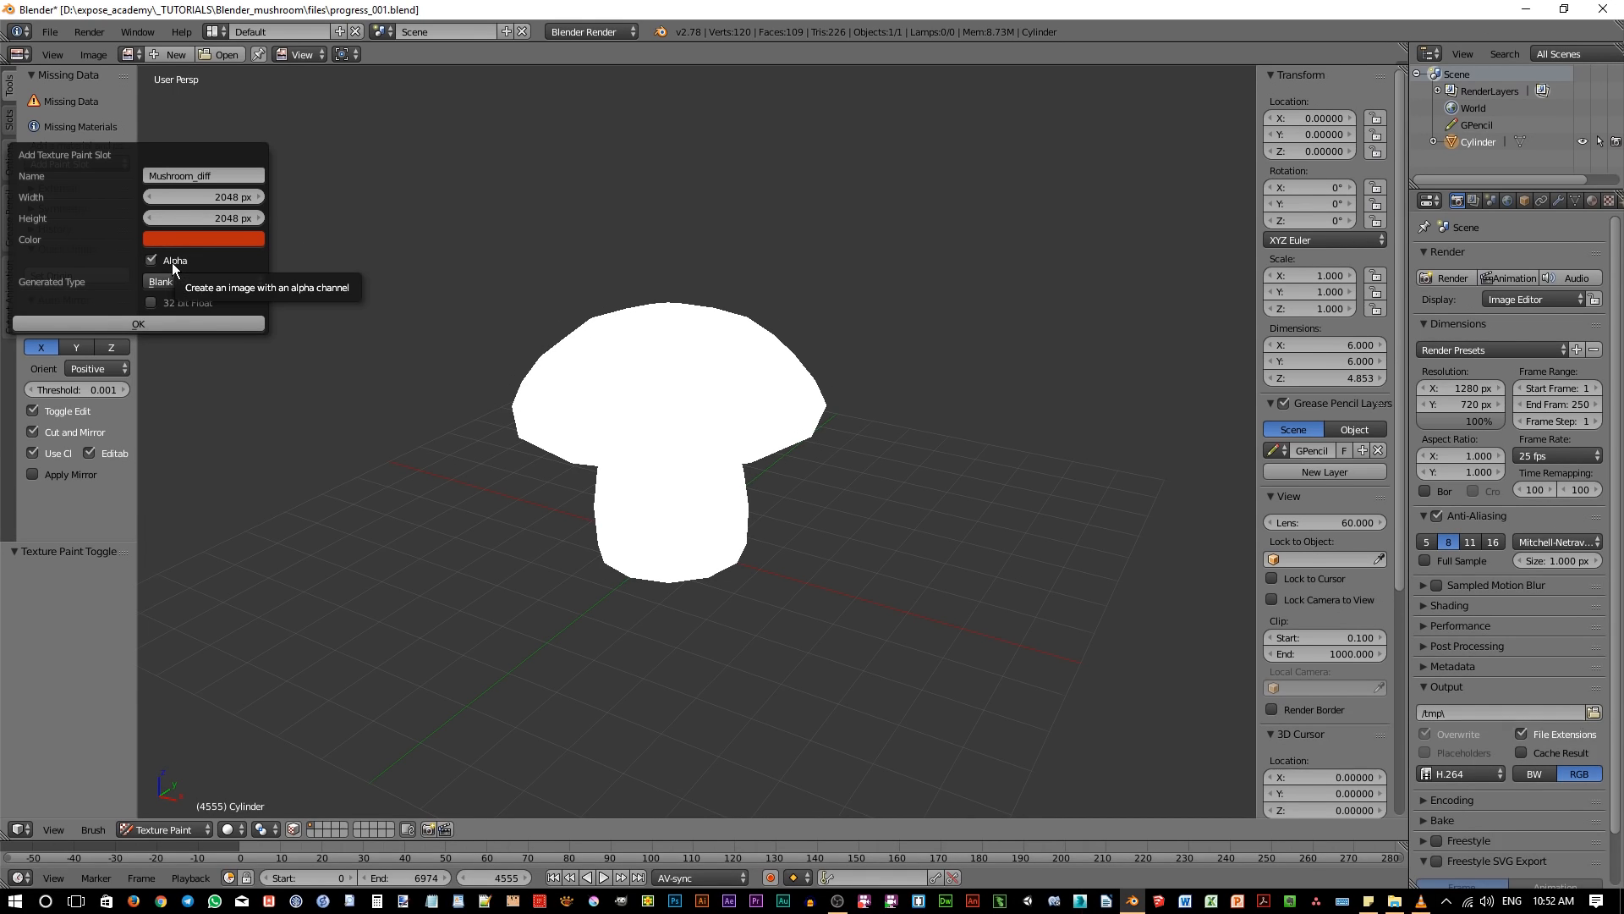
{"action": "left_click", "coordinate": [172, 263]}
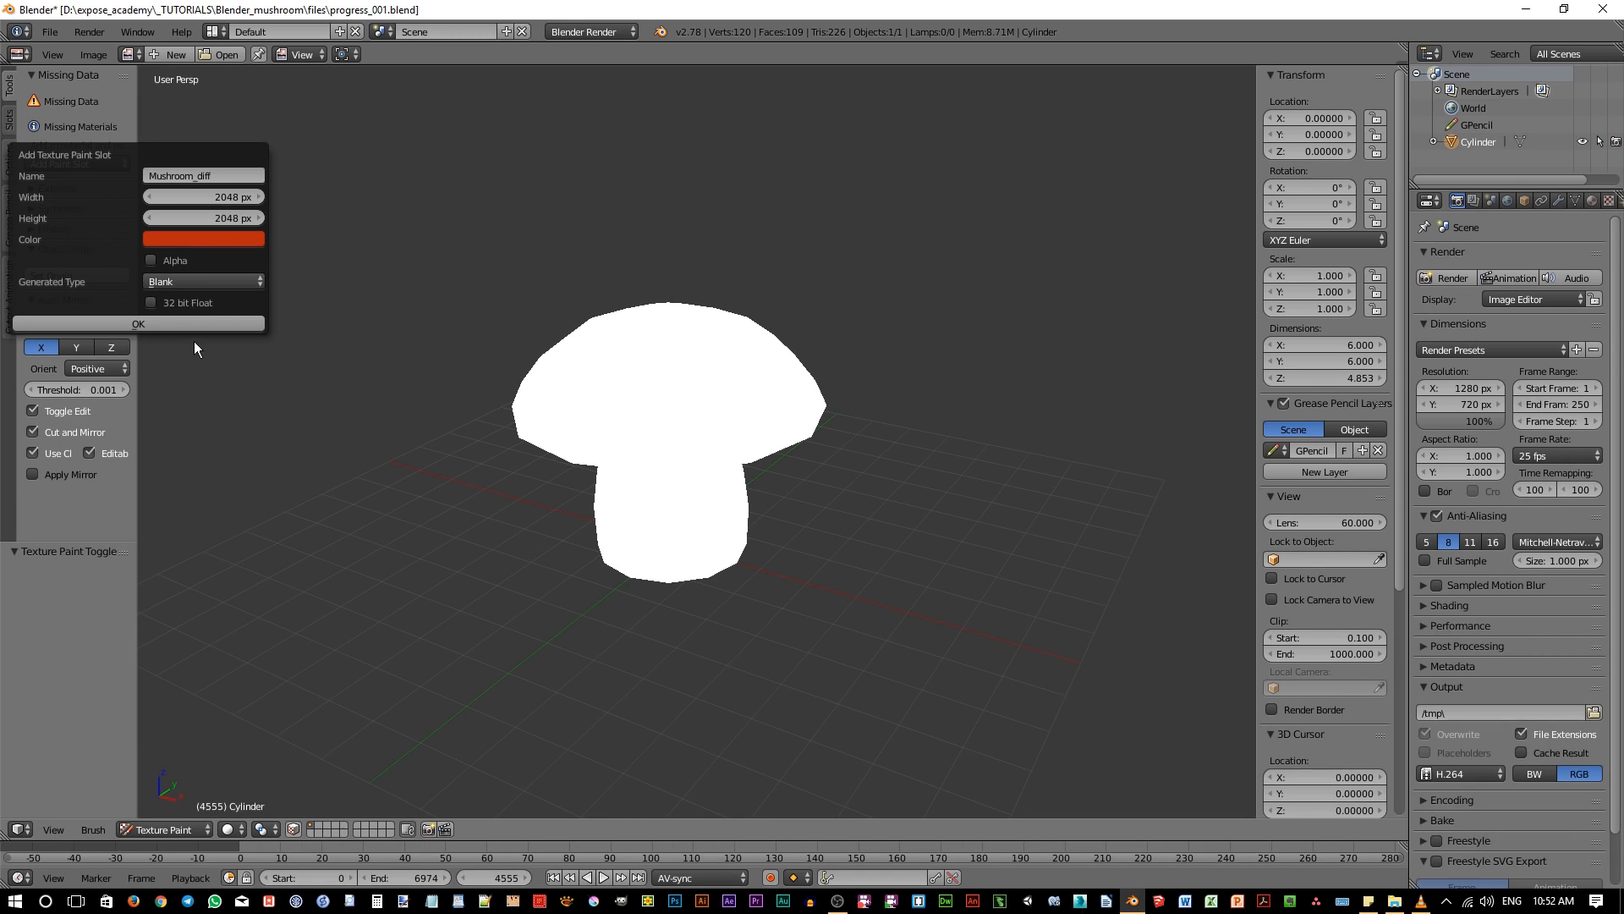
Confirm the red texture and dab several white dots around the cap's lower side.
{"action": "left_click", "coordinate": [133, 324]}
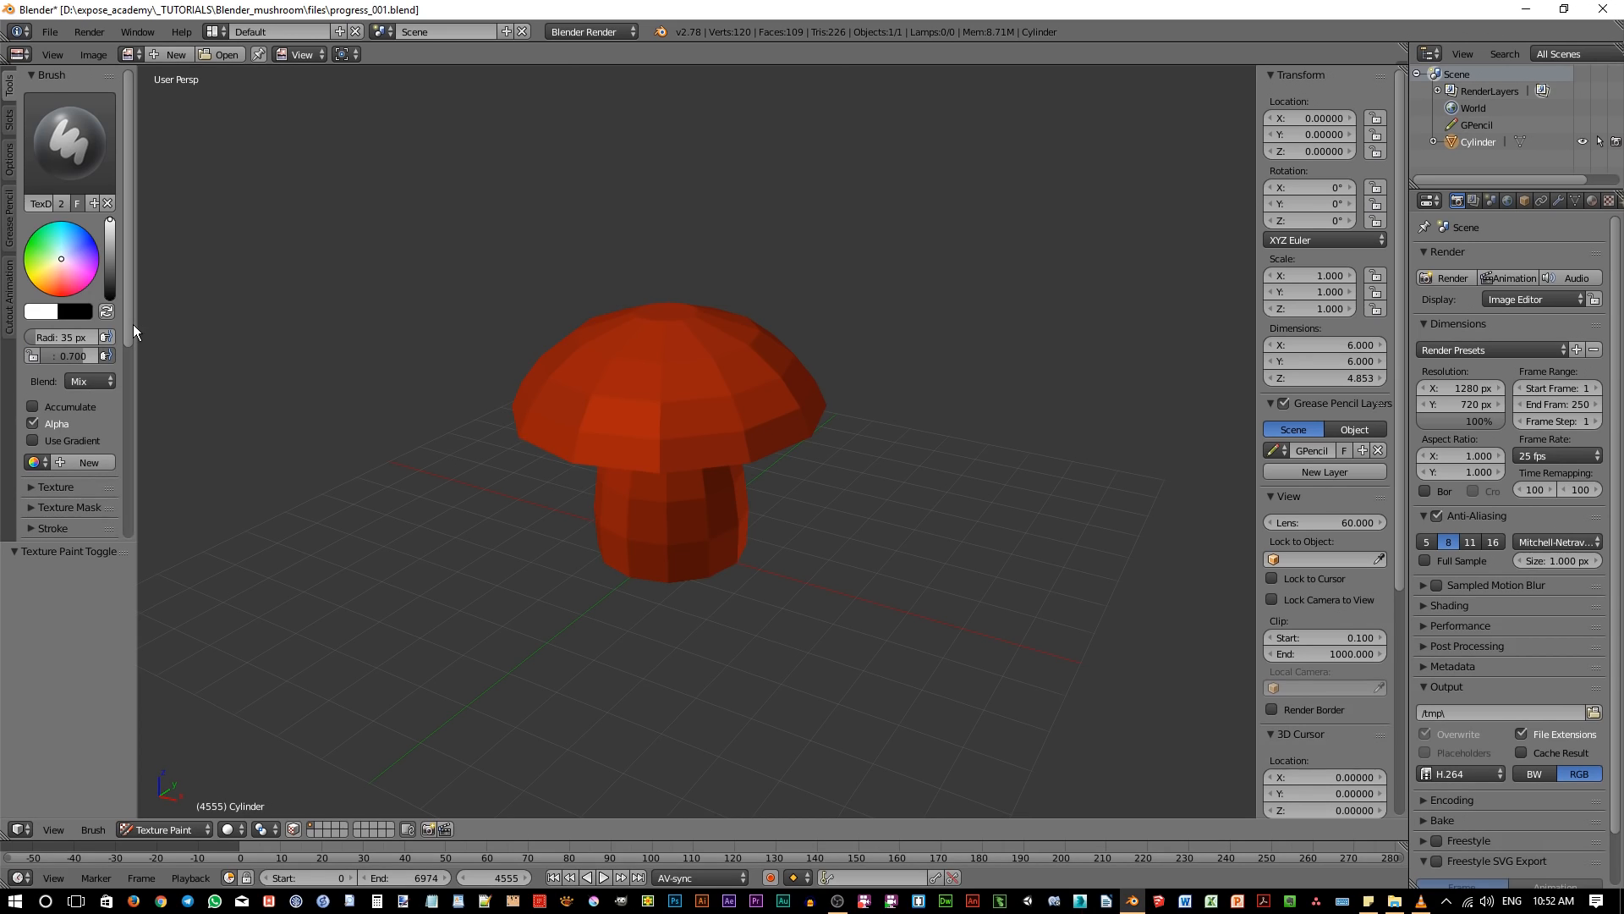
{"action": "mouse_move", "coordinate": [656, 494]}
{"action": "middle_mouse_down"}
{"action": "mouse_move", "coordinate": [642, 545]}
{"action": "mouse_move", "coordinate": [683, 540]}
{"action": "middle_mouse_up"}
{"action": "scroll", "coordinate": [672, 543], "scroll_direction": "up", "scroll_amount": 2}
{"action": "scroll", "coordinate": [665, 539], "scroll_direction": "up", "scroll_amount": 2}
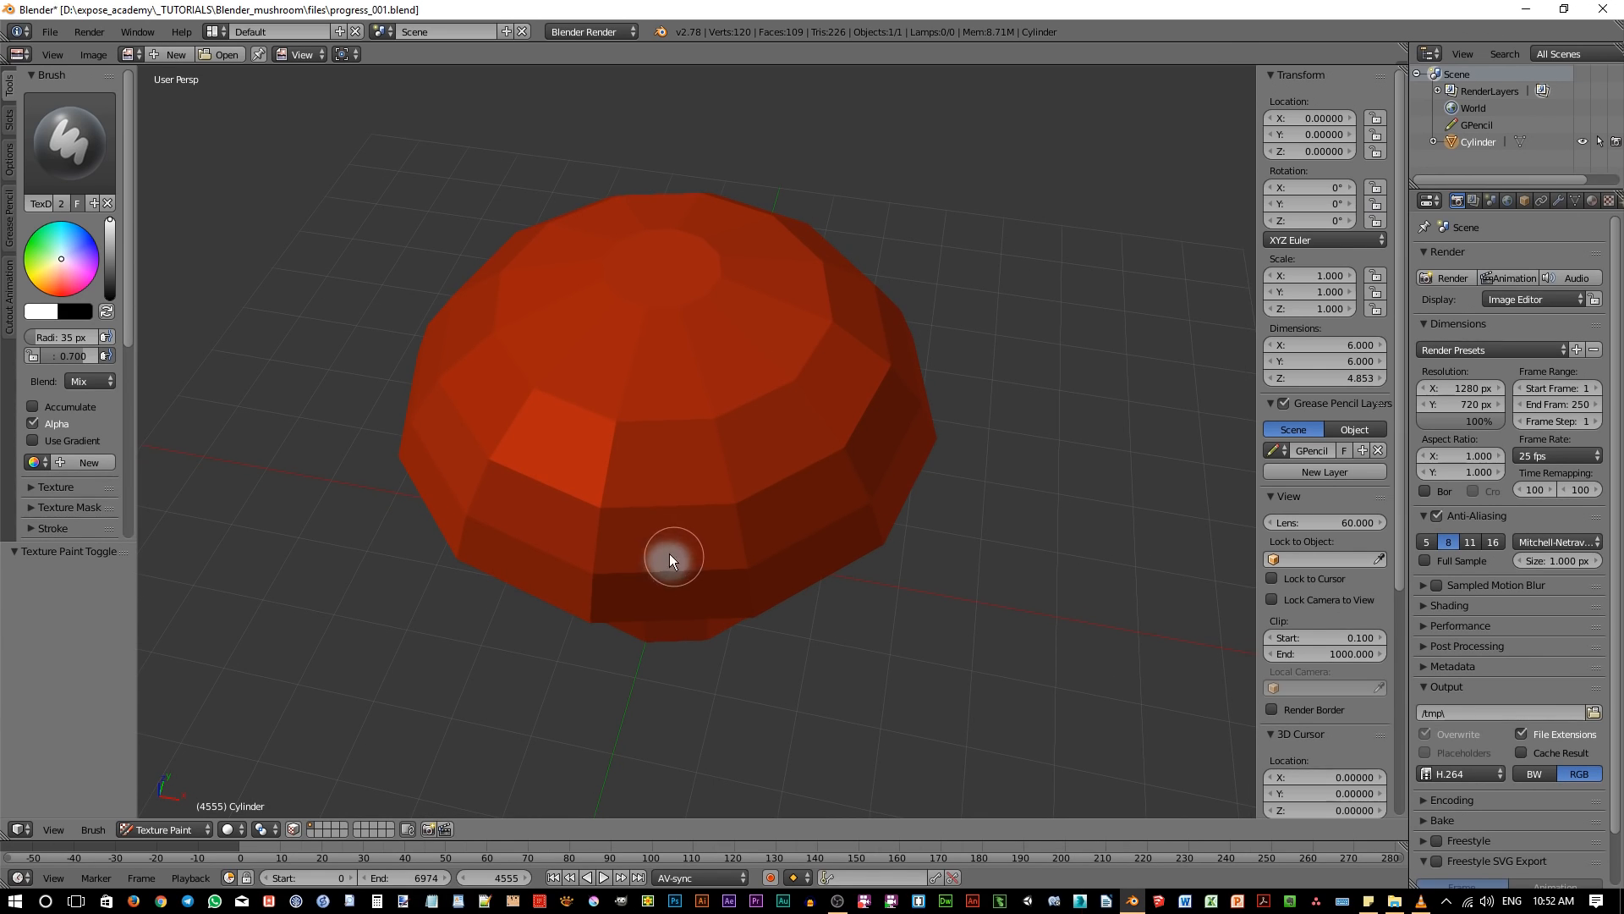
{"action": "left_click", "coordinate": [663, 559]}
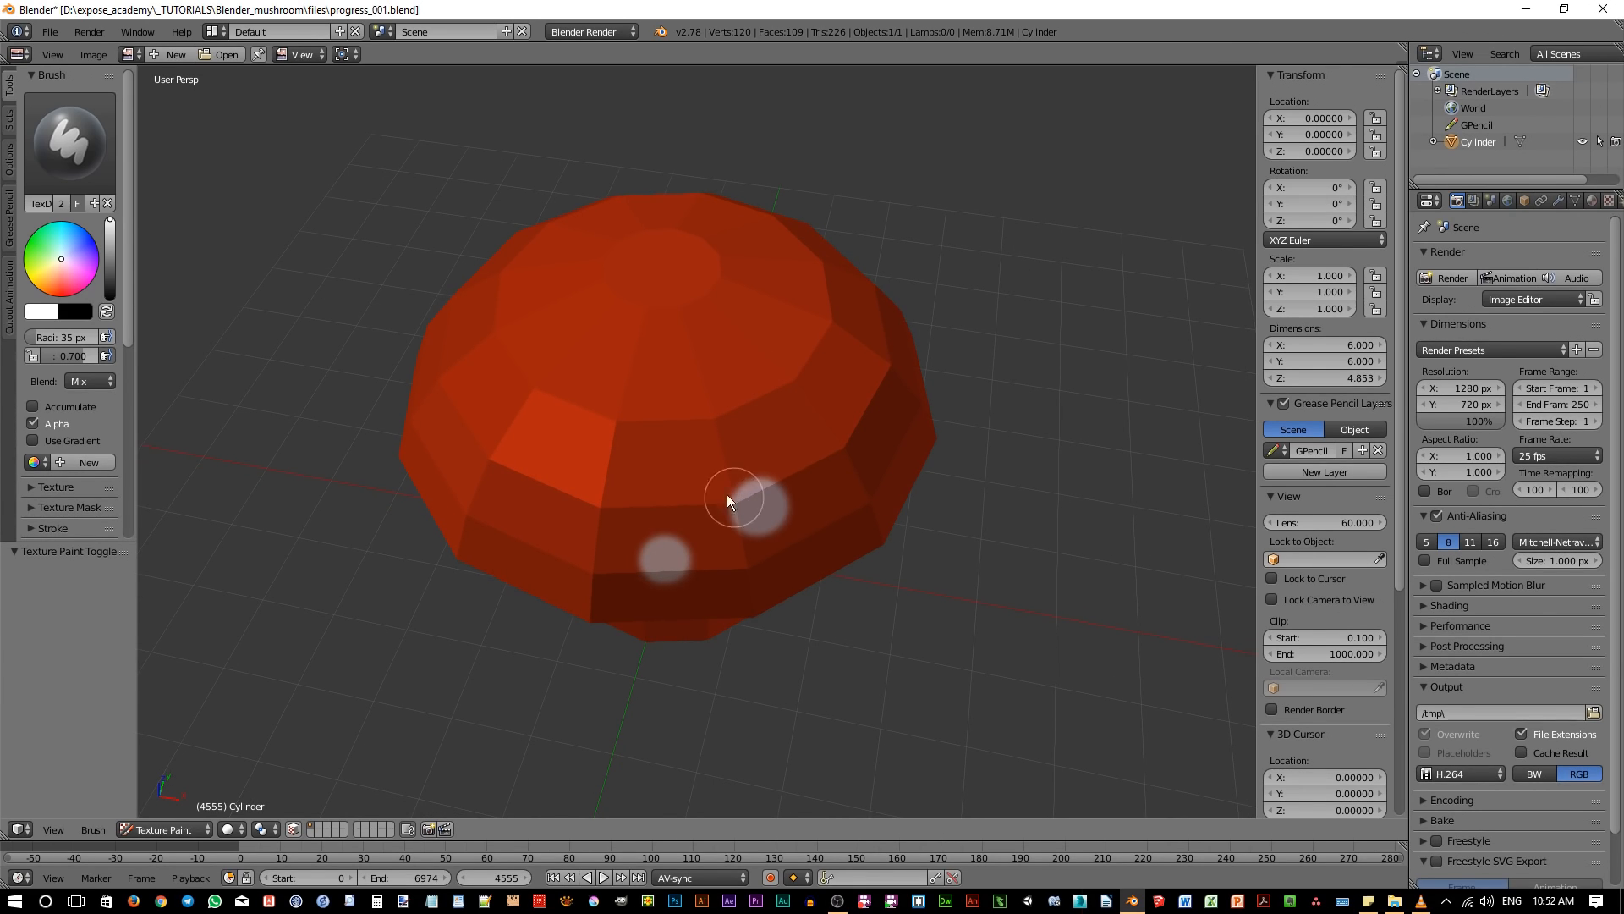
{"action": "left_click", "coordinate": [689, 490]}
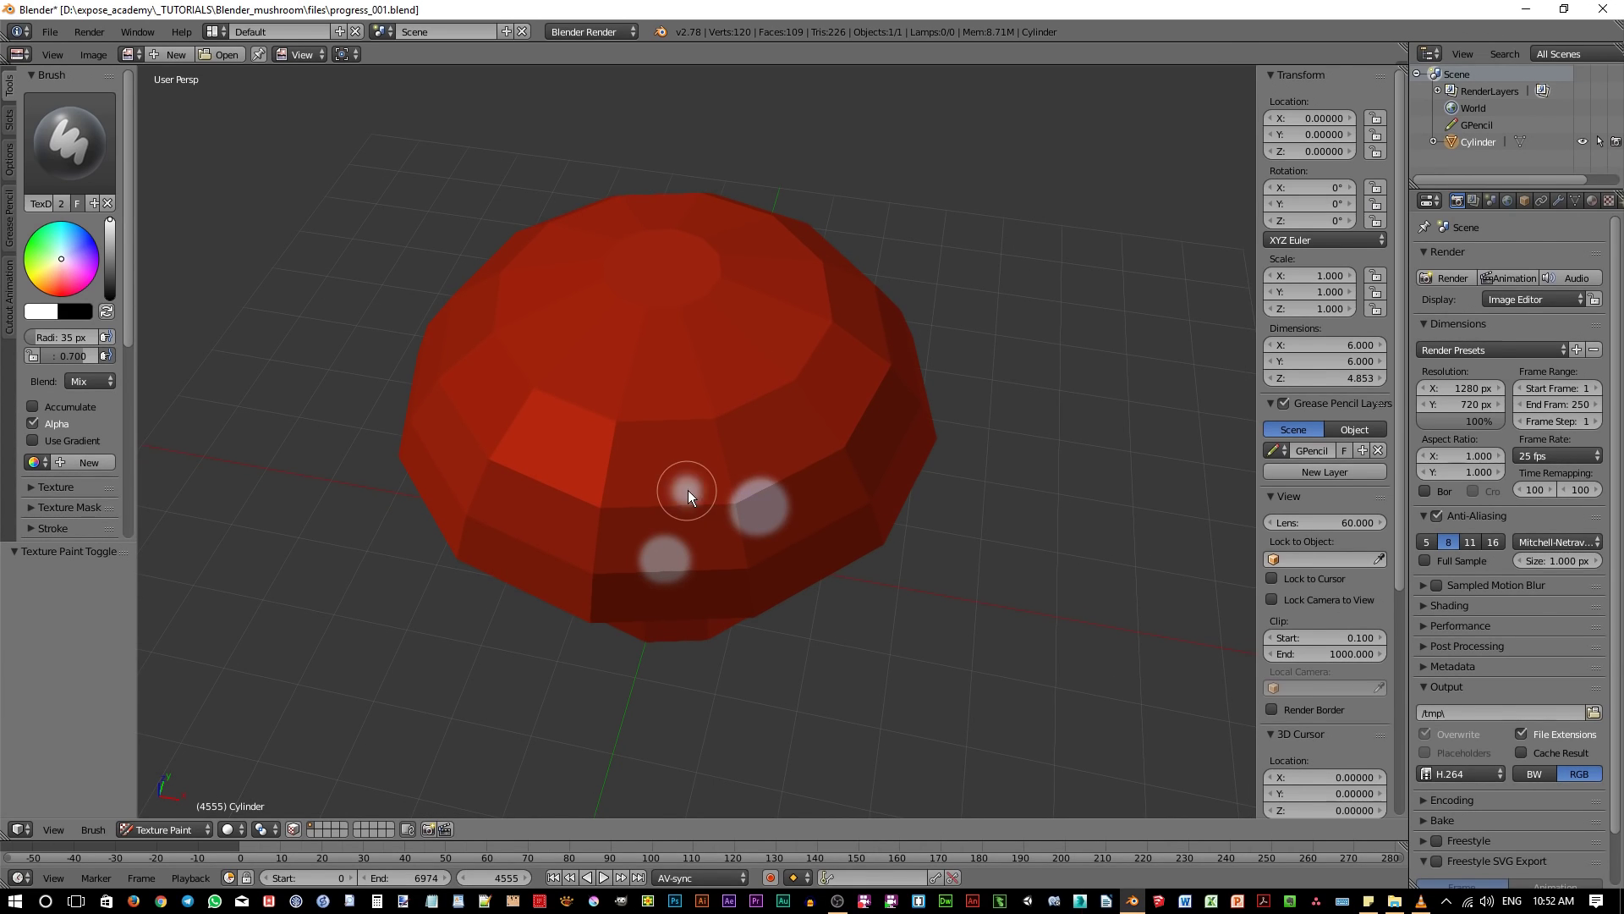
{"action": "left_click", "coordinate": [591, 568]}
{"action": "left_click", "coordinate": [540, 537]}
{"action": "mouse_move", "coordinate": [547, 525]}
{"action": "middle_mouse_down"}
{"action": "mouse_move", "coordinate": [598, 533]}
{"action": "mouse_move", "coordinate": [503, 486]}
{"action": "mouse_move", "coordinate": [491, 538]}
{"action": "mouse_move", "coordinate": [551, 546]}
{"action": "middle_mouse_up"}
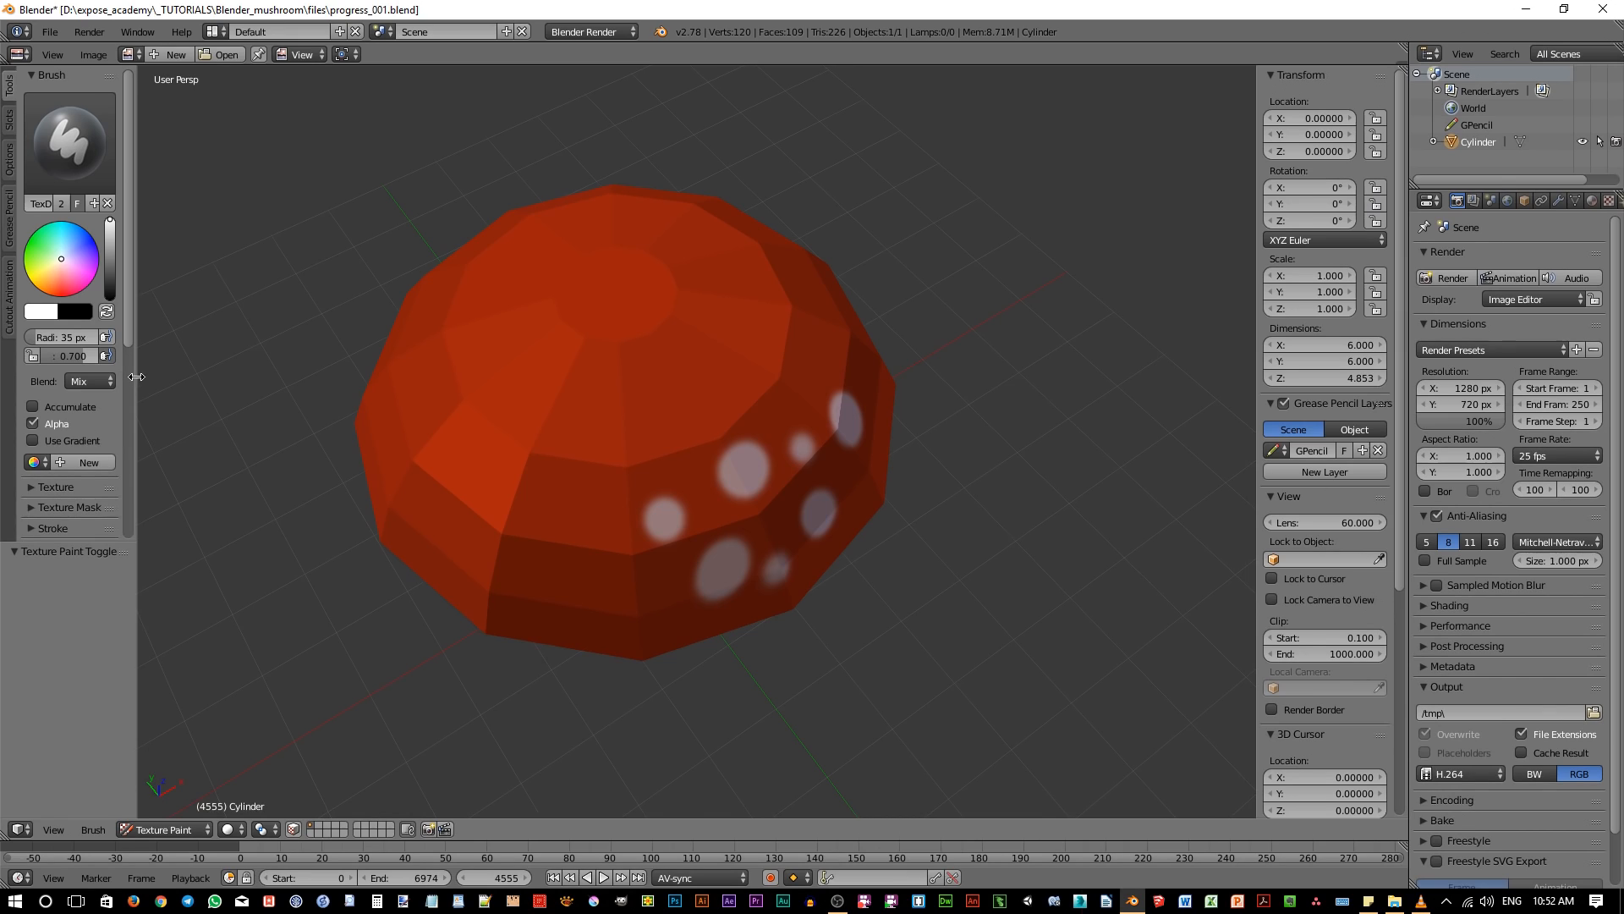
{"action": "left_click_drag", "start_coordinate": [129, 380], "coordinate": [203, 382]}
Set the brush radius to 90 then 136 px and start resizing it with F.
{"action": "left_click", "coordinate": [42, 340]}
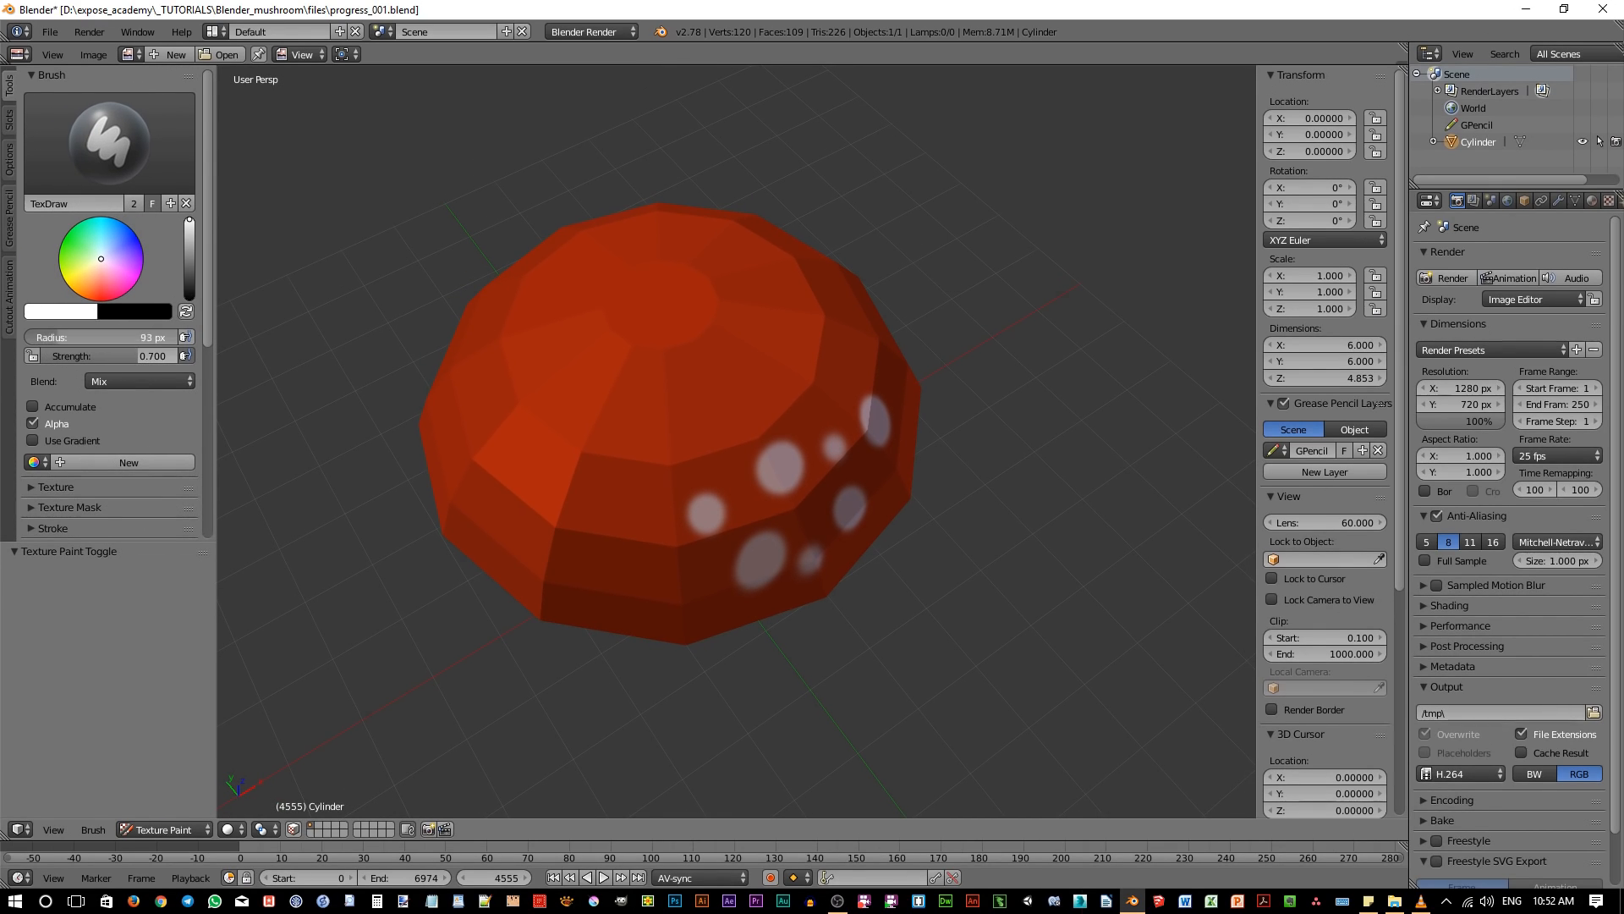
{"action": "type", "text": "133"}
{"action": "key", "text": "Return"}
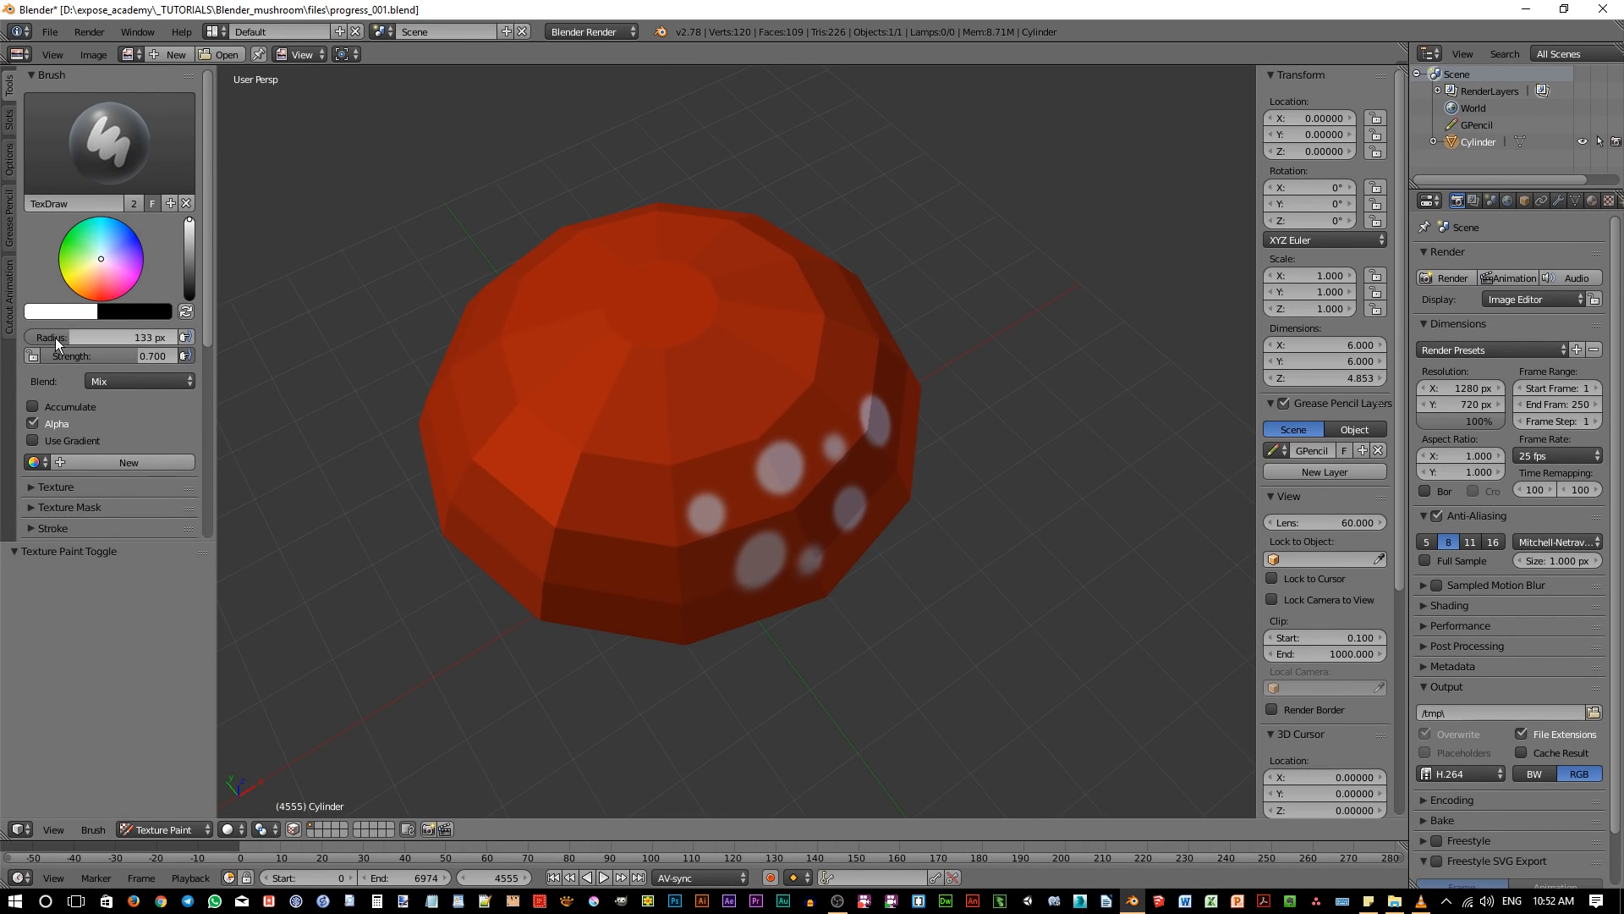
{"action": "left_click", "coordinate": [55, 339]}
{"action": "type", "text": "90"}
{"action": "key", "text": "Return"}
{"action": "left_click_drag", "start_coordinate": [124, 337], "coordinate": [166, 336]}
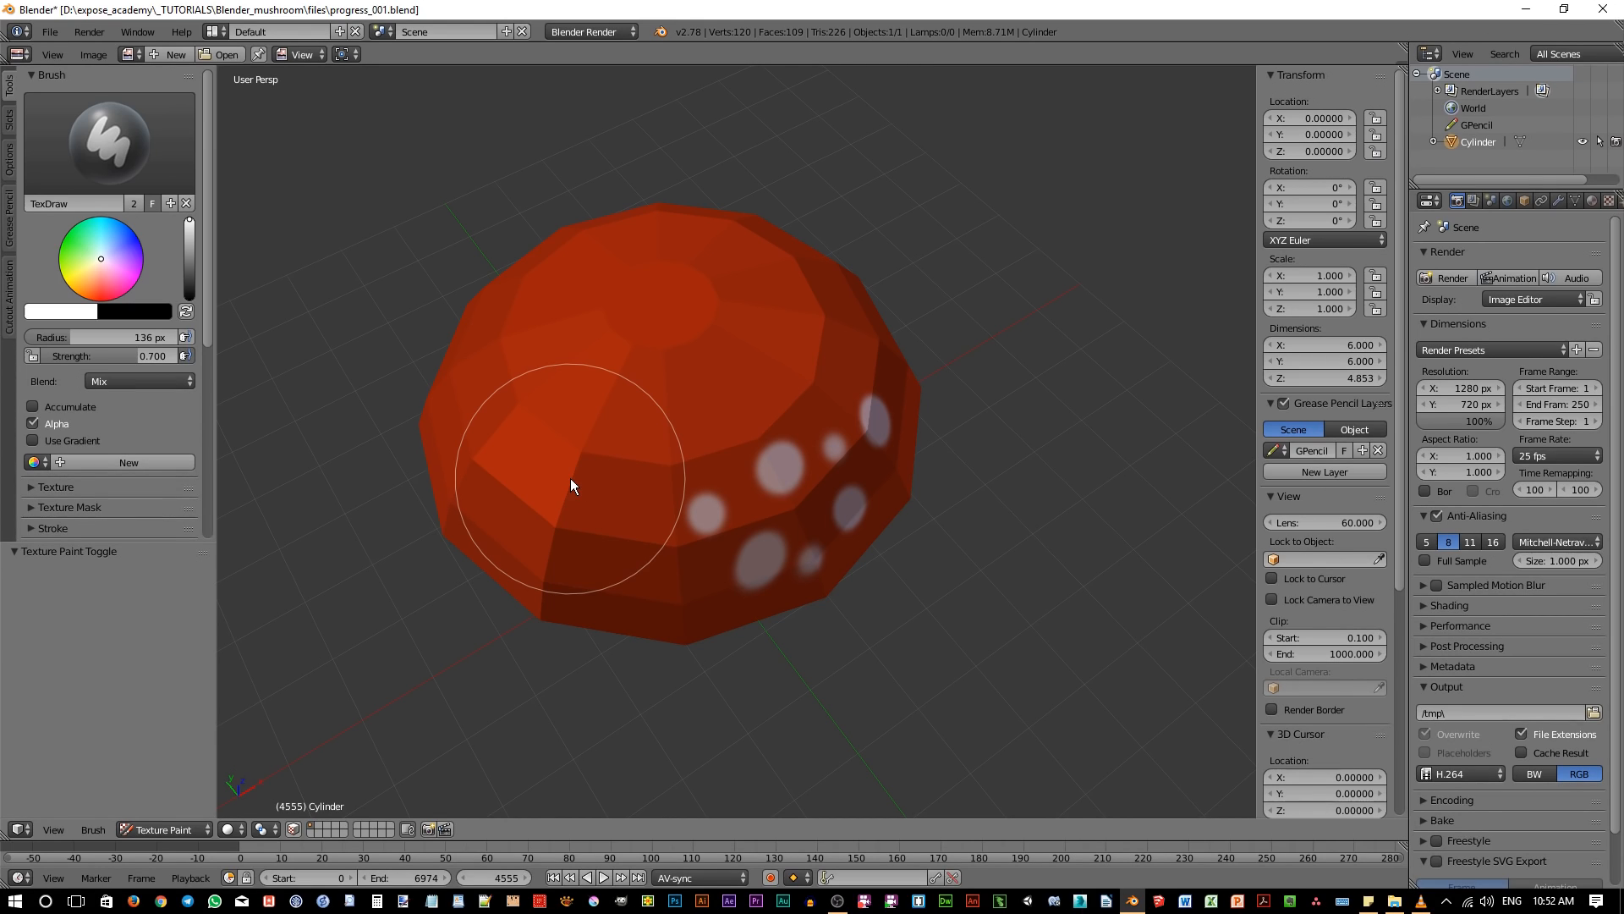
{"action": "key", "text": "f"}
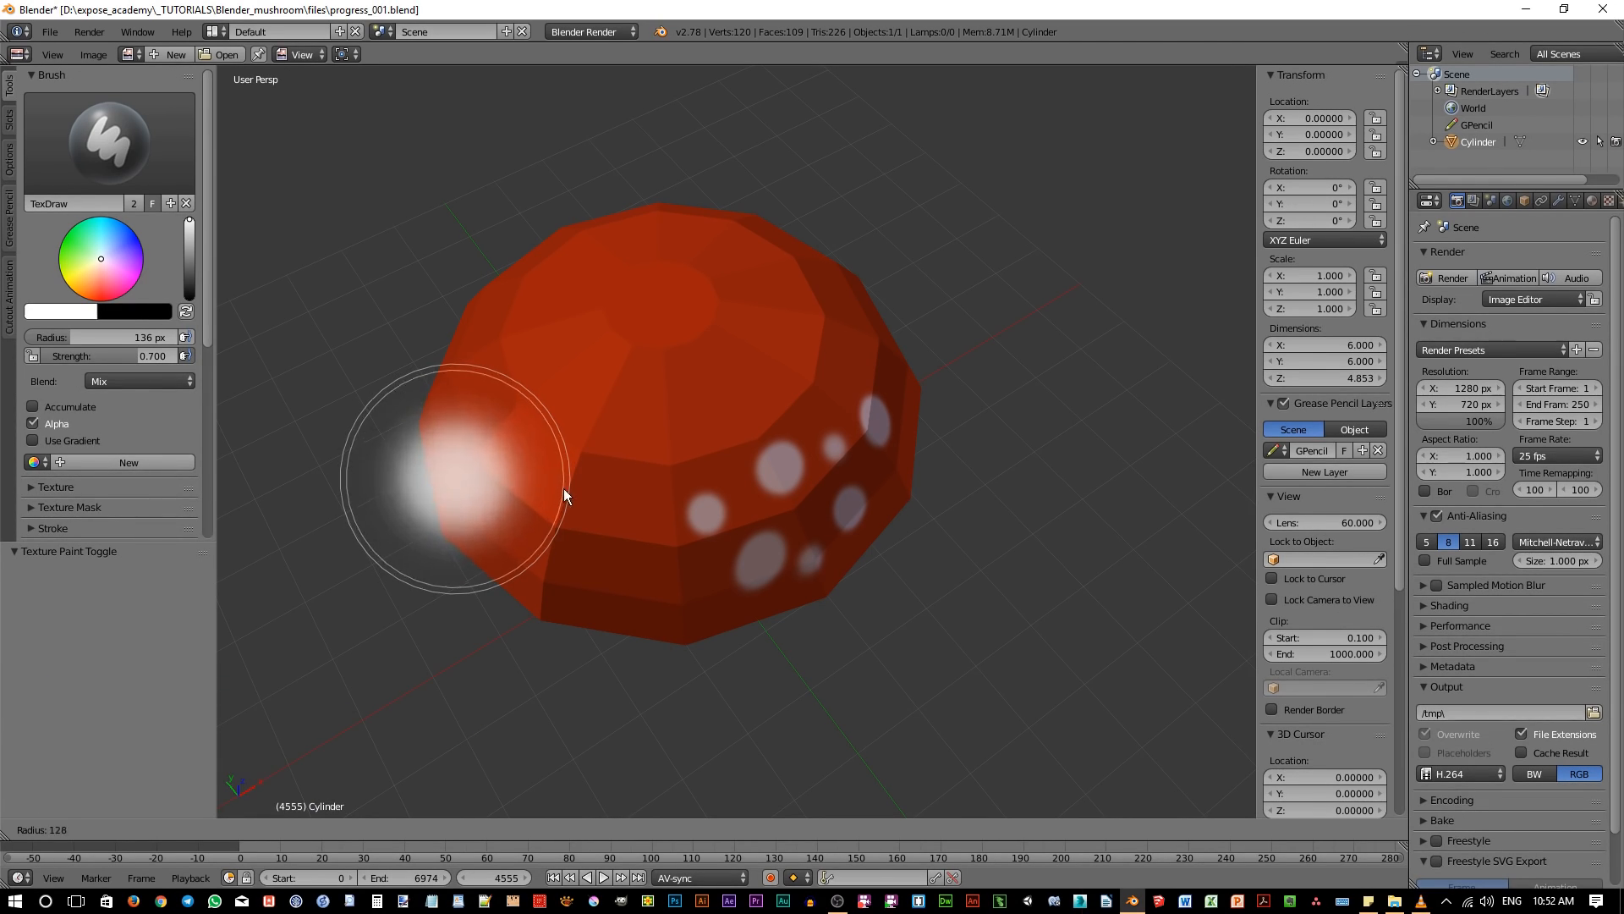
Confirm the 62 px brush and paint white dots on the cap rim, undoing oversized ones.
{"action": "left_click", "coordinate": [515, 494]}
{"action": "middle_click_drag", "start_coordinate": [688, 580], "coordinate": [688, 523]}
{"action": "scroll", "coordinate": [652, 594], "scroll_direction": "up", "scroll_amount": 2}
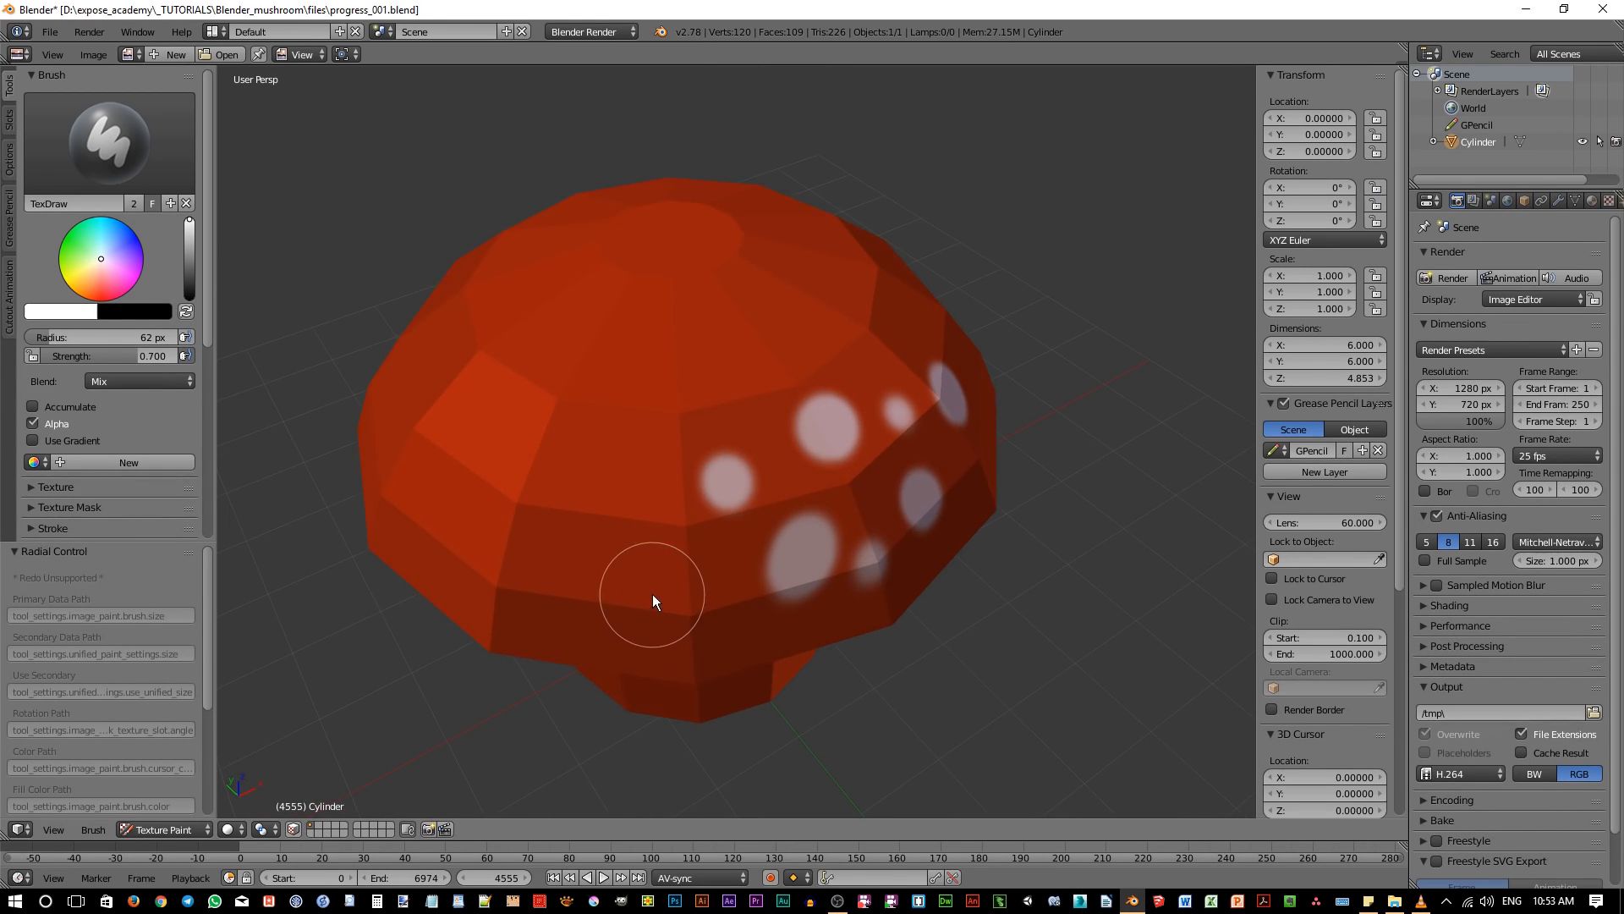
{"action": "mouse_move", "coordinate": [653, 593]}
{"action": "middle_mouse_down"}
{"action": "mouse_move", "coordinate": [662, 616]}
{"action": "mouse_move", "coordinate": [675, 605]}
{"action": "middle_mouse_up"}
{"action": "left_click", "coordinate": [662, 601]}
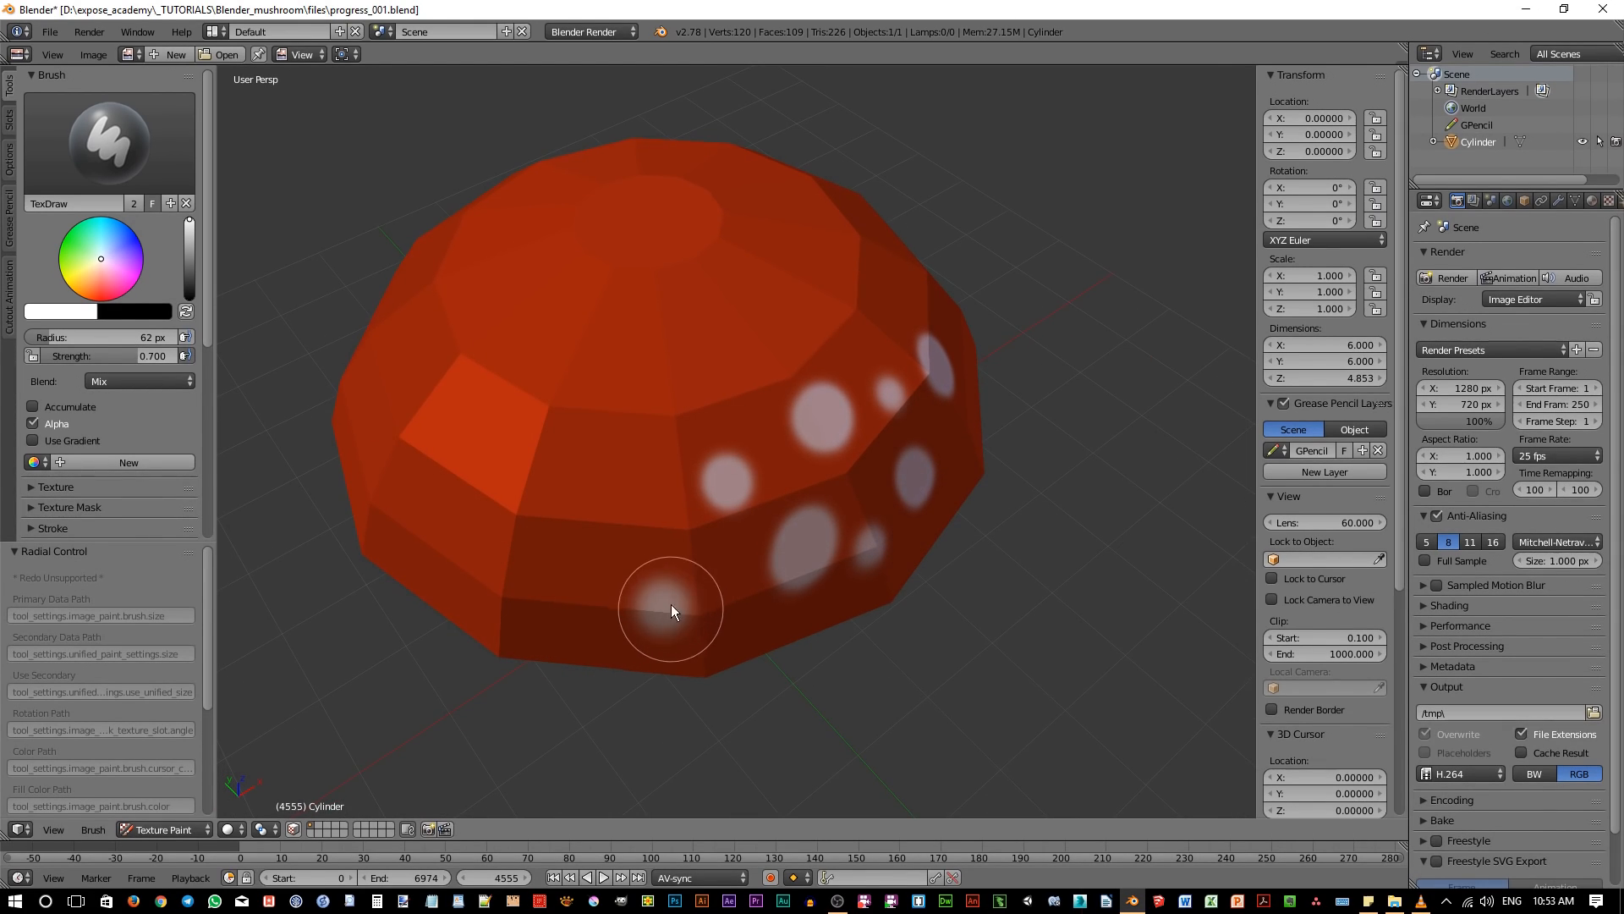
{"action": "middle_click_drag", "start_coordinate": [652, 516], "coordinate": [643, 567]}
{"action": "left_click", "coordinate": [618, 482]}
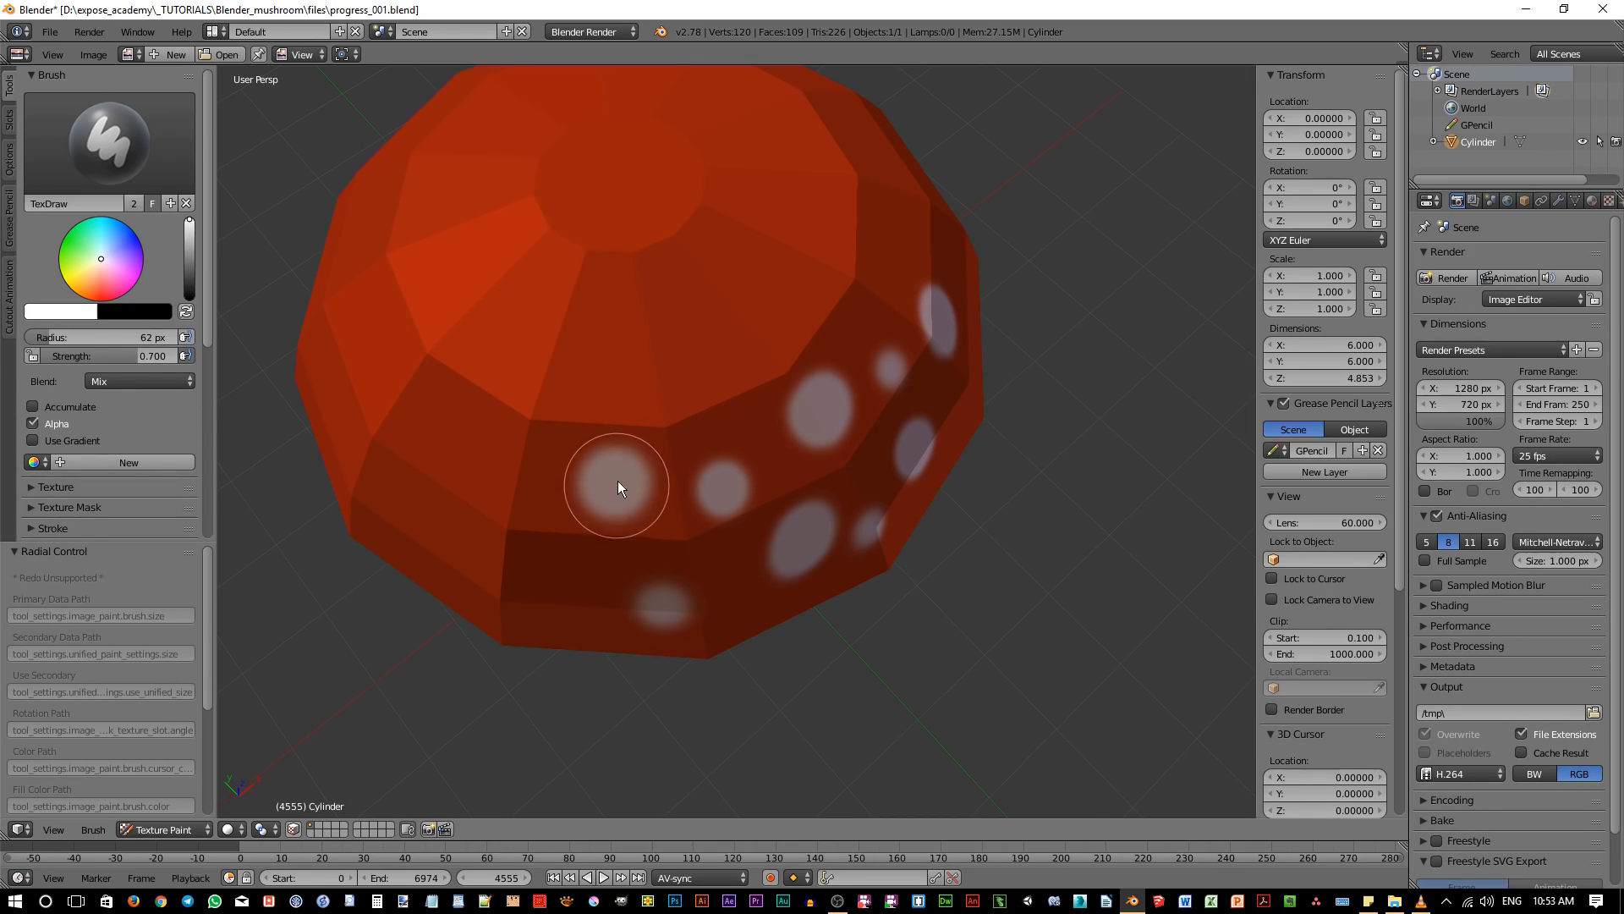
{"action": "left_click", "coordinate": [719, 390]}
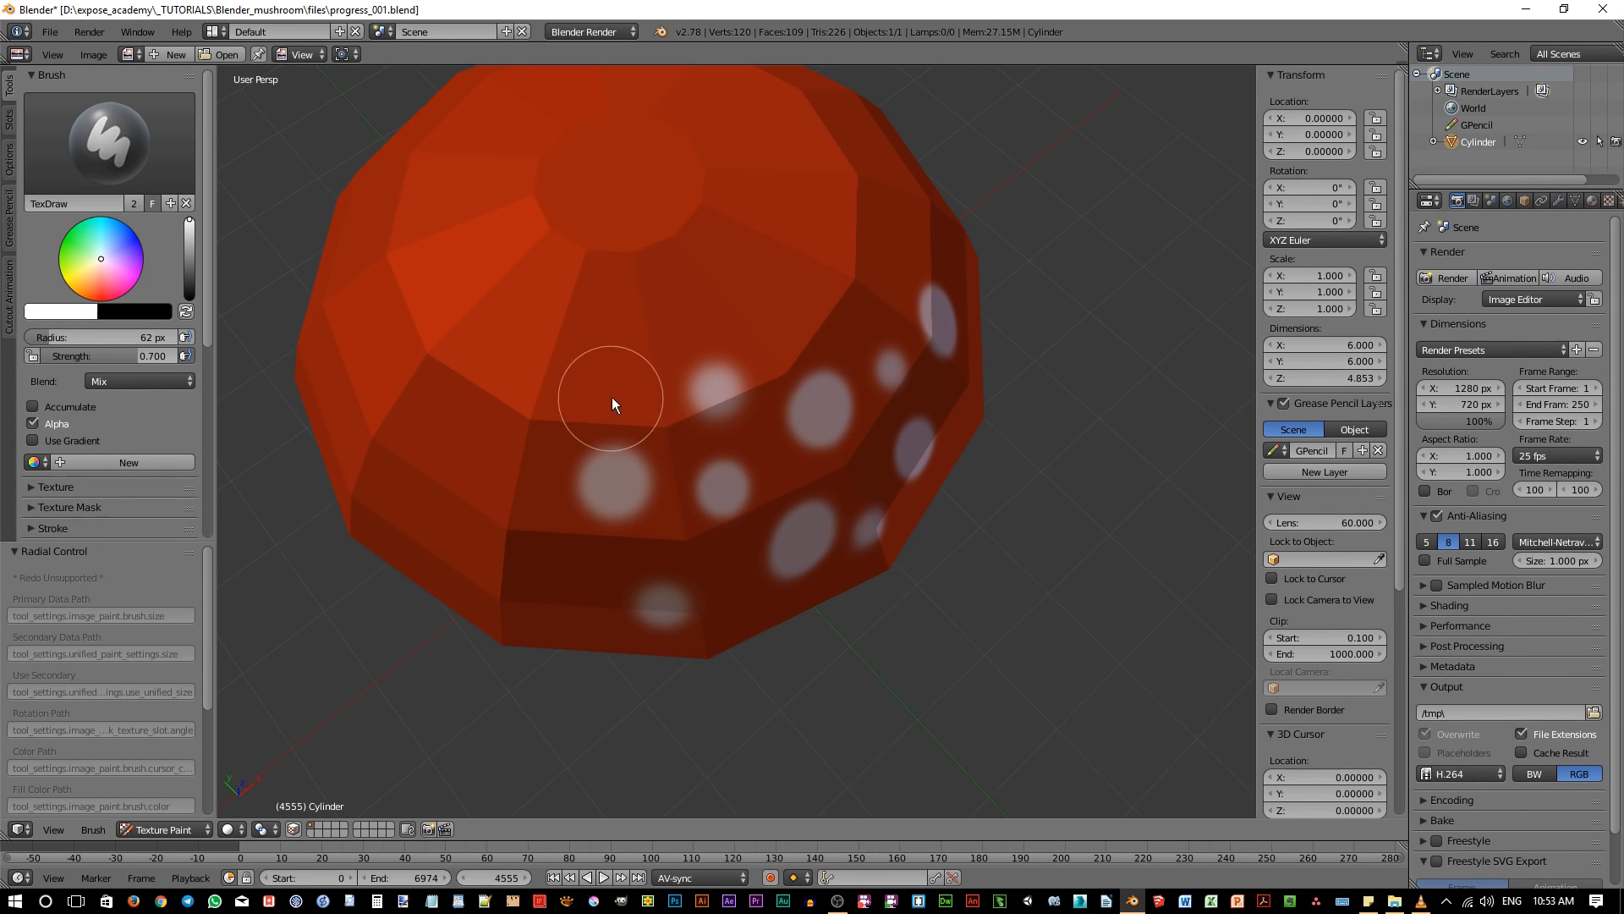
{"action": "scroll", "coordinate": [583, 554], "scroll_direction": "down", "scroll_amount": 2}
{"action": "middle_click_drag", "start_coordinate": [588, 552], "coordinate": [587, 609]}
{"action": "scroll", "coordinate": [578, 628], "scroll_direction": "up", "scroll_amount": 2}
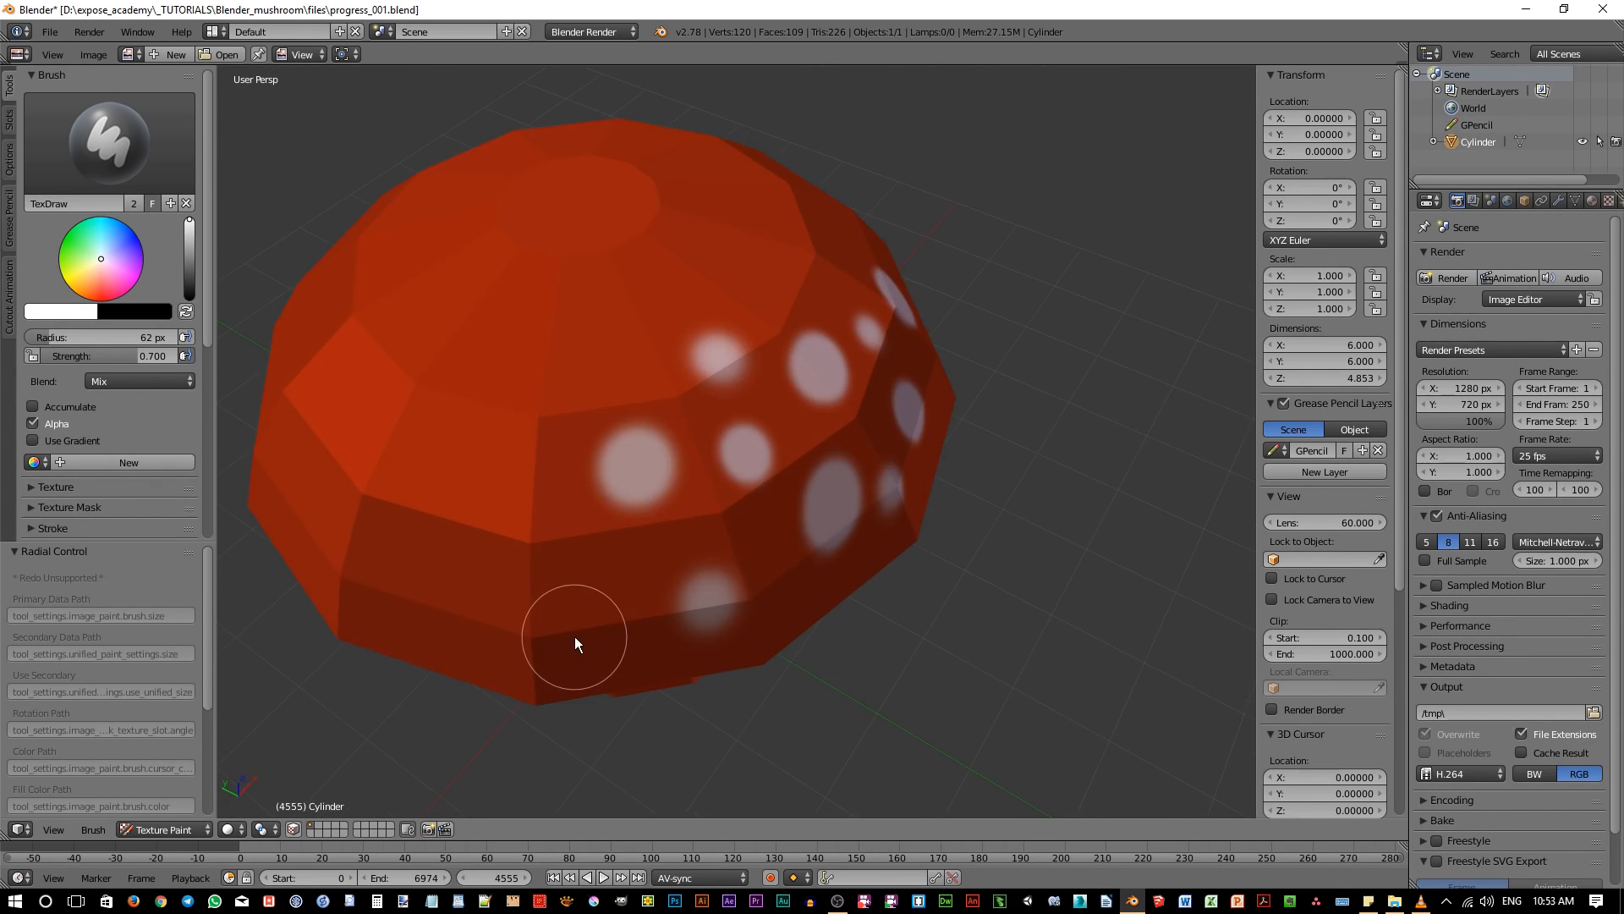
{"action": "scroll", "coordinate": [575, 636], "scroll_direction": "up", "scroll_amount": 2}
{"action": "left_click", "coordinate": [616, 579]}
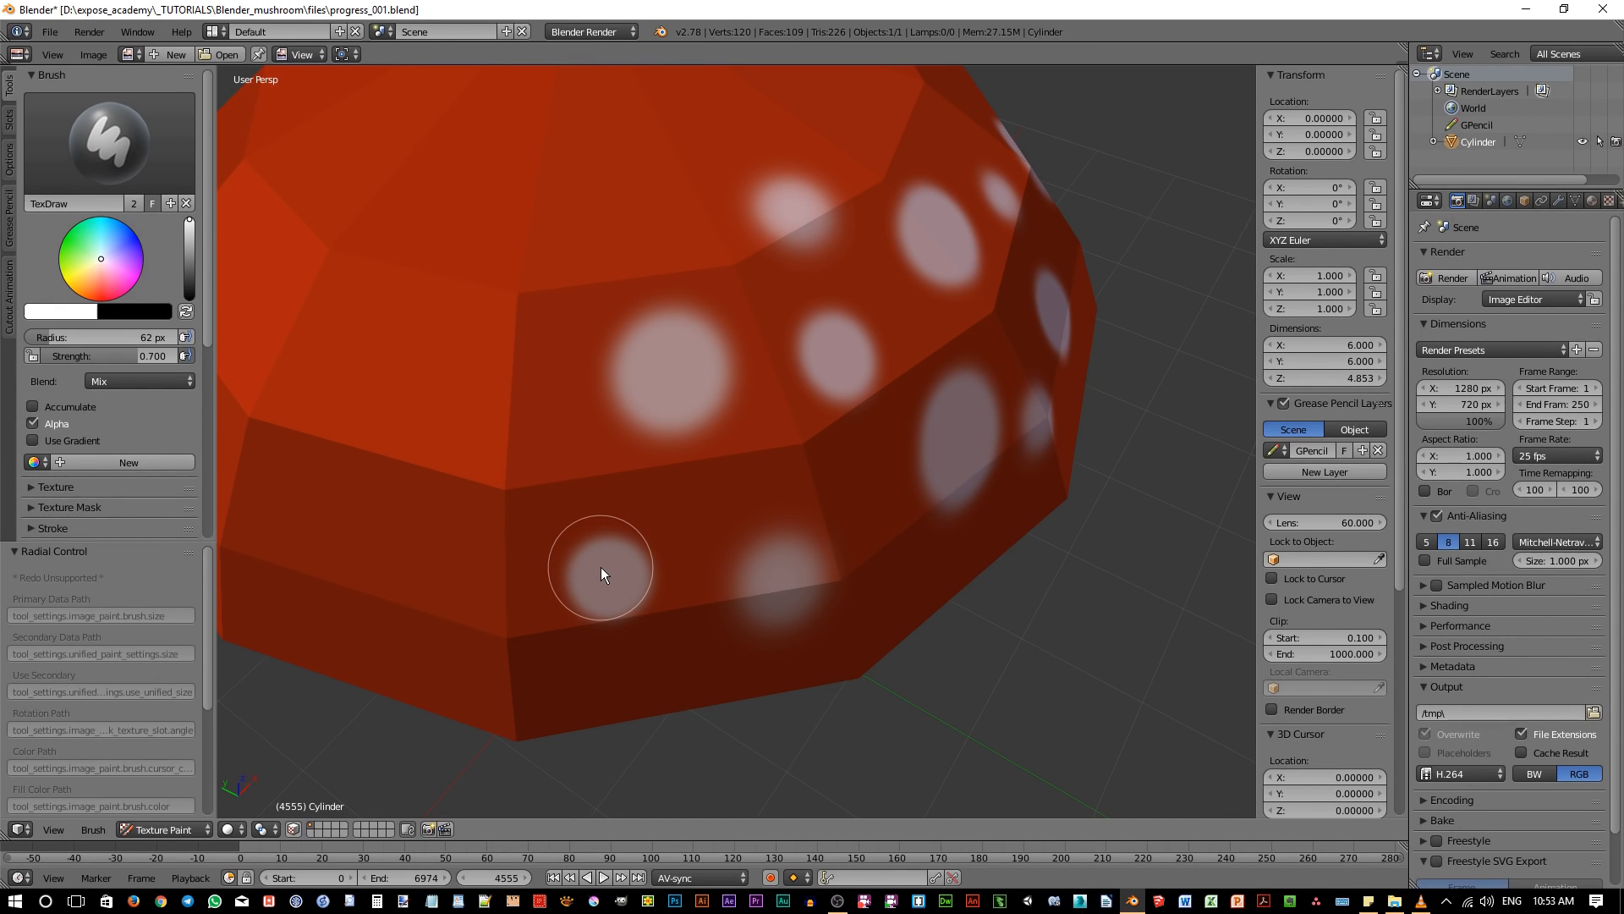
{"action": "scroll", "coordinate": [611, 565], "scroll_direction": "down", "scroll_amount": 2}
{"action": "scroll", "coordinate": [611, 561], "scroll_direction": "down", "scroll_amount": 1}
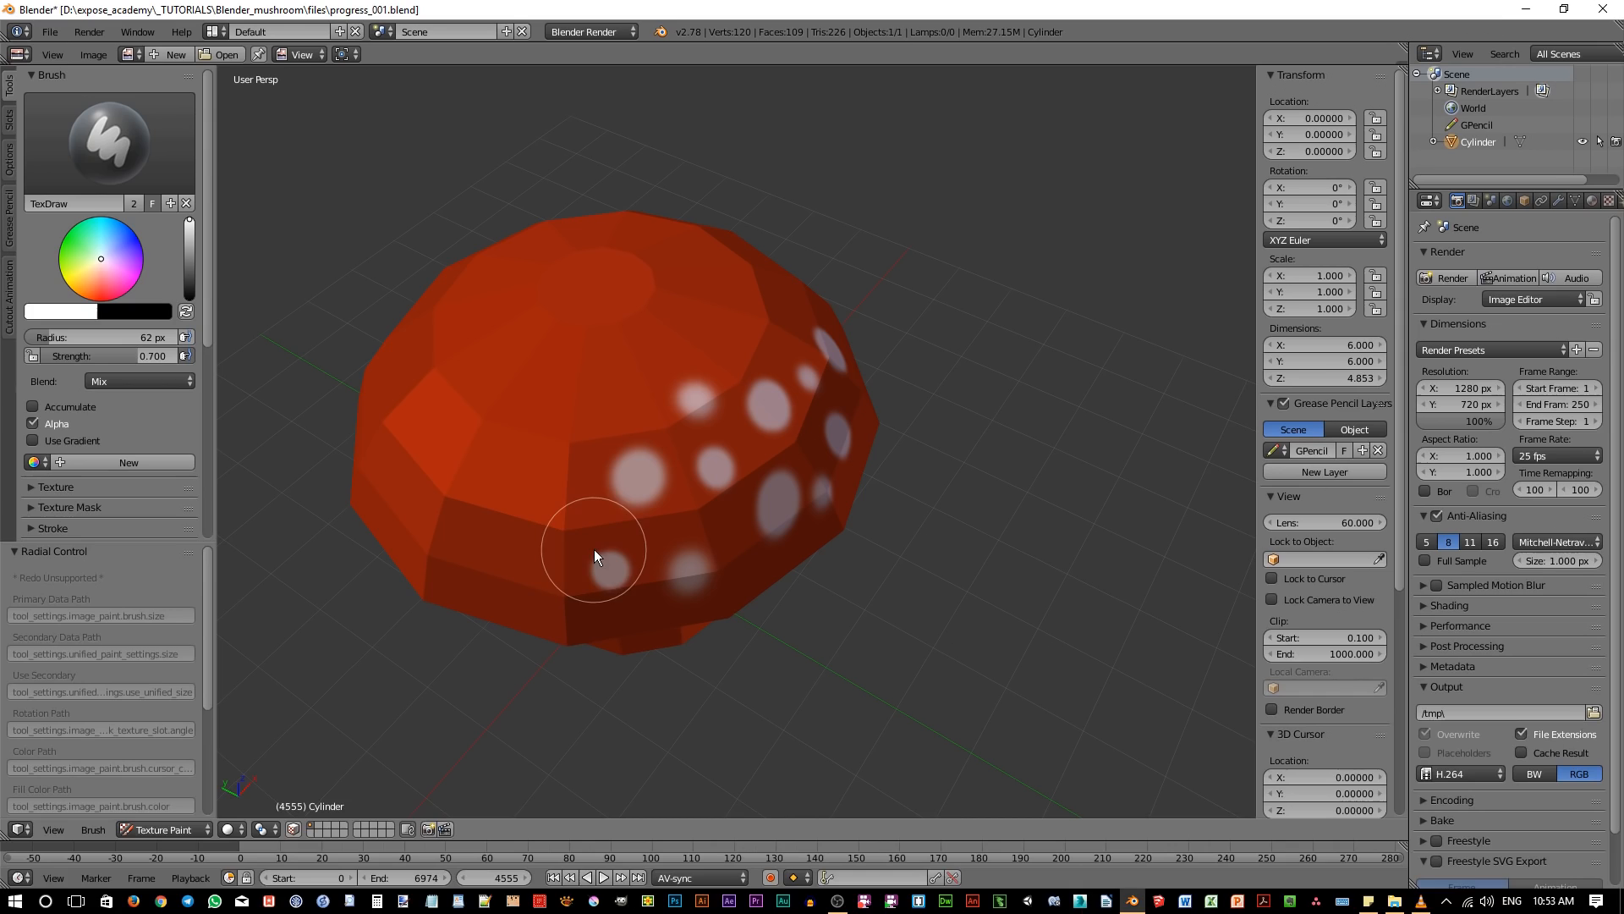
{"action": "left_click", "coordinate": [553, 520]}
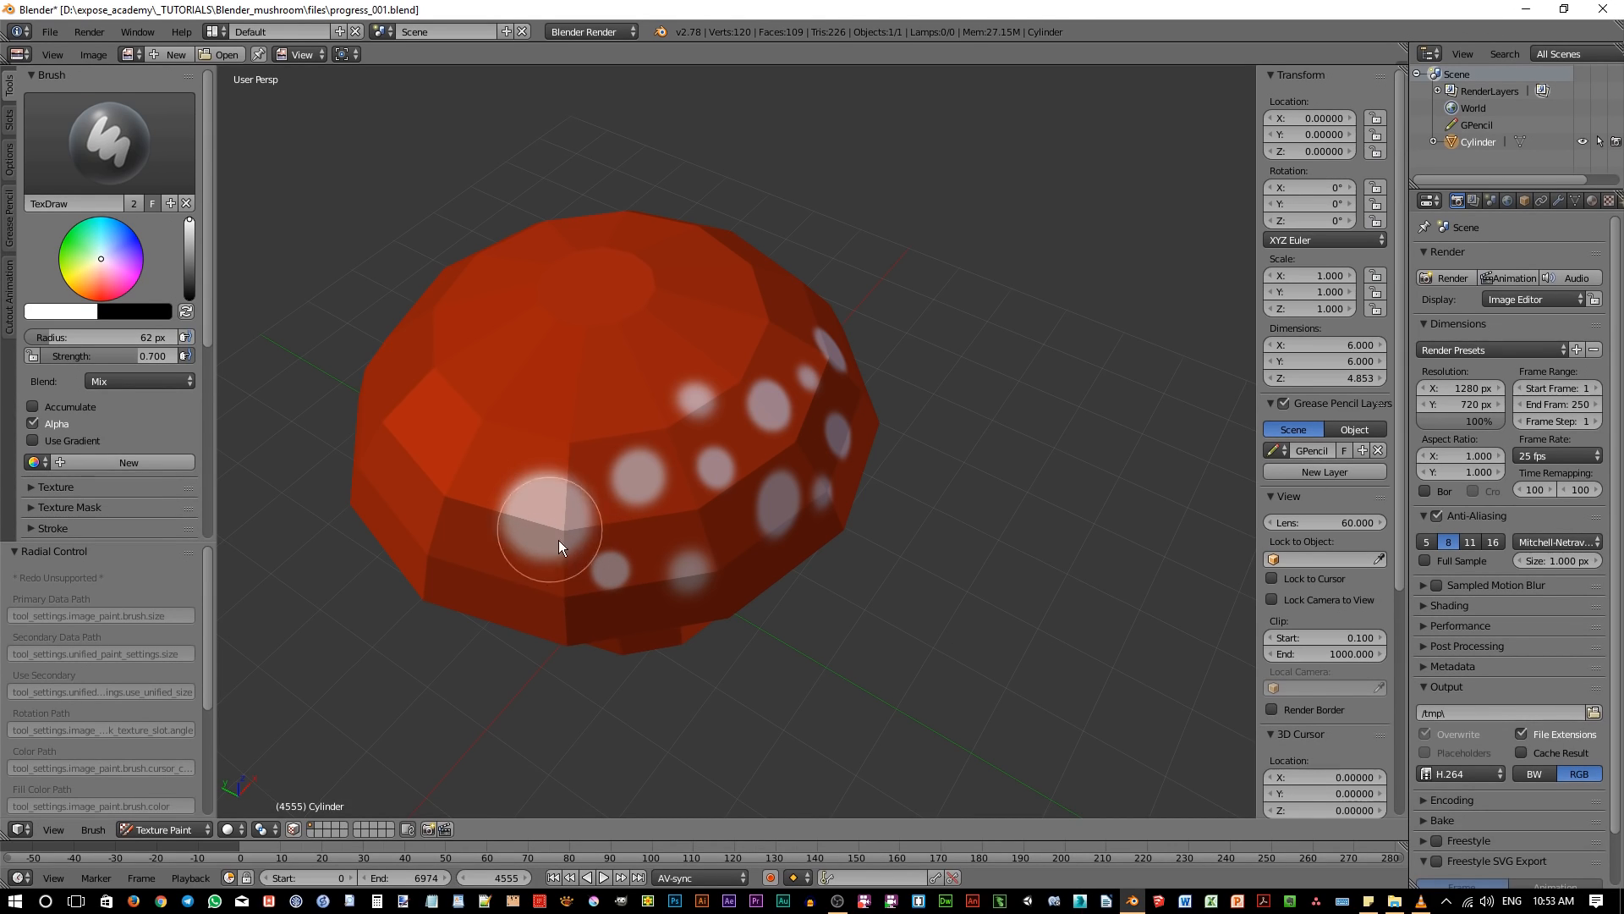
{"action": "scroll", "coordinate": [540, 570], "scroll_direction": "up", "scroll_amount": 2}
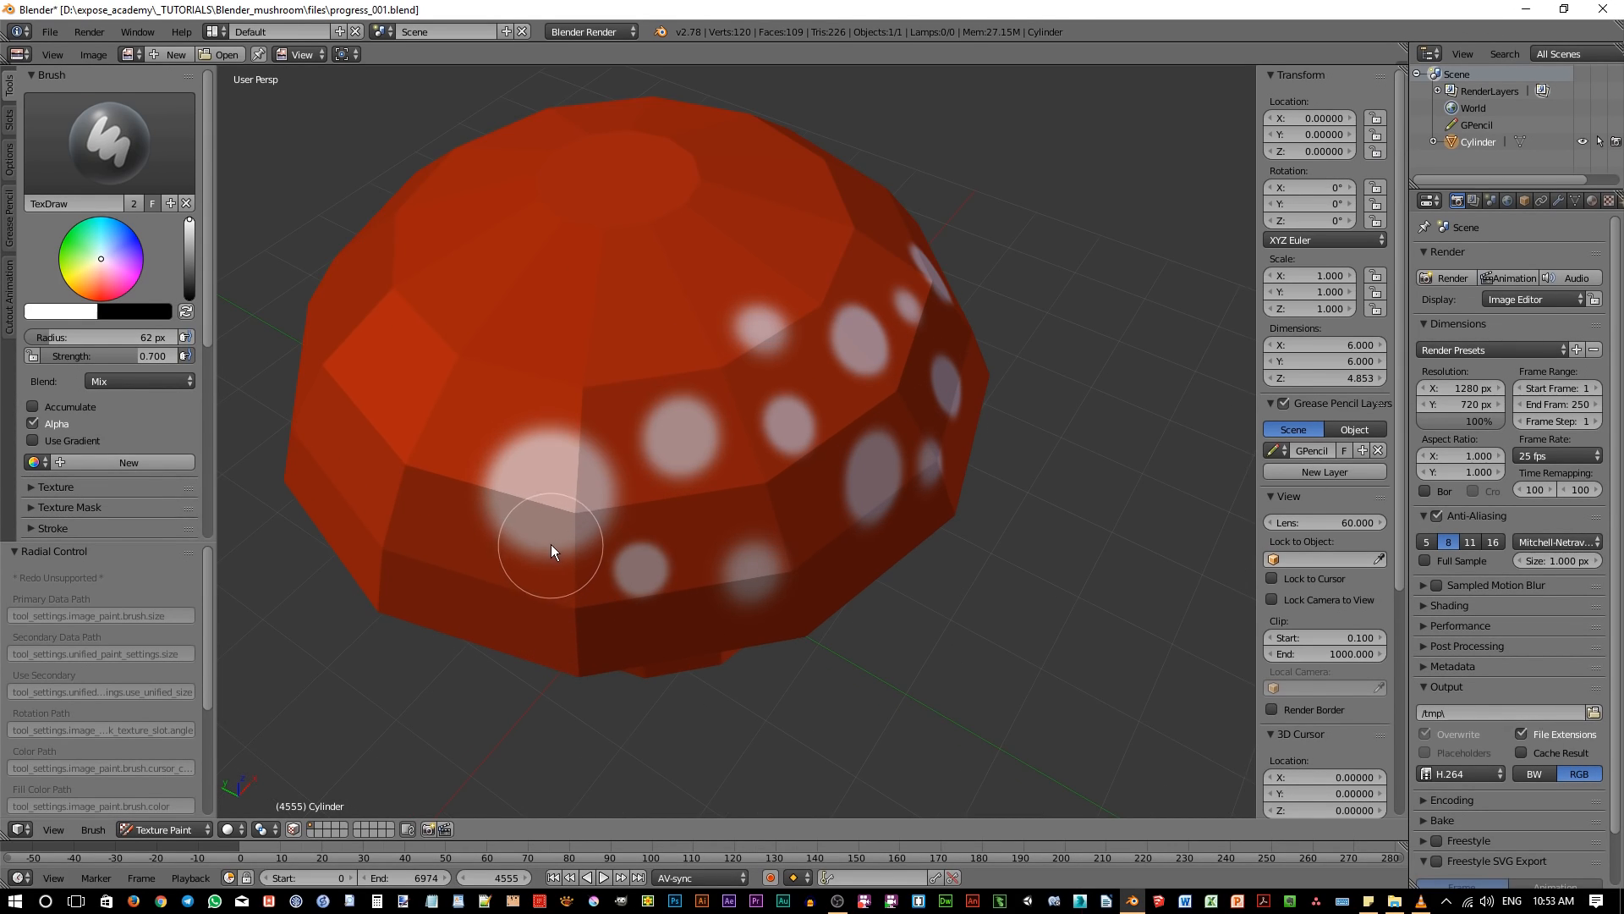
{"action": "key", "text": "ctrl+z"}
{"action": "scroll", "coordinate": [573, 537], "scroll_direction": "up", "scroll_amount": 2}
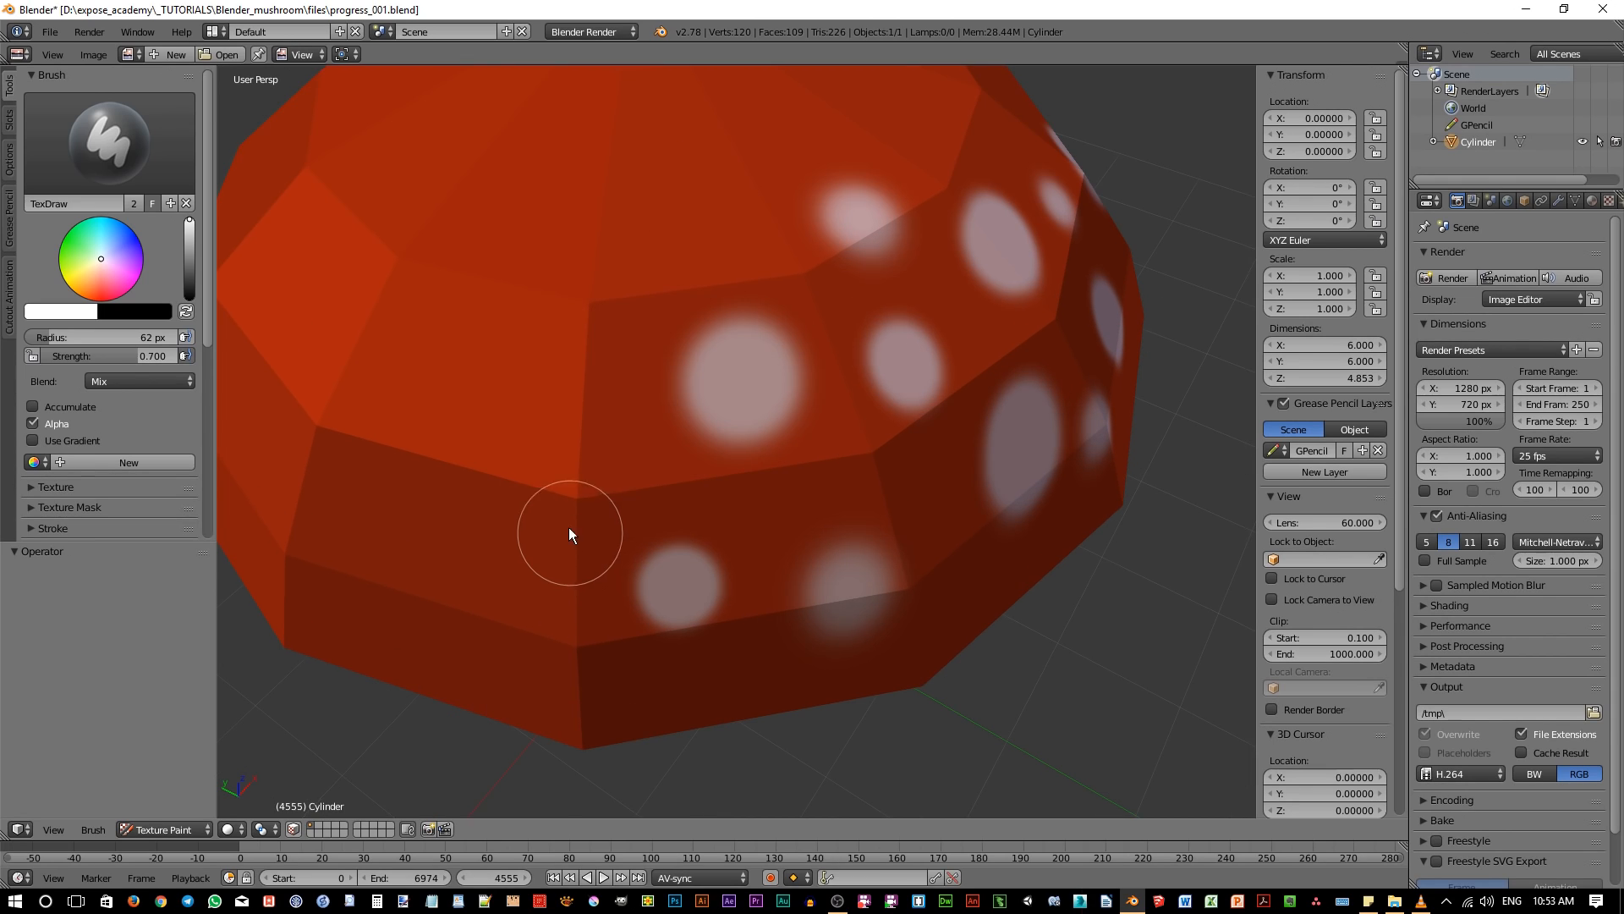
{"action": "left_click", "coordinate": [560, 465]}
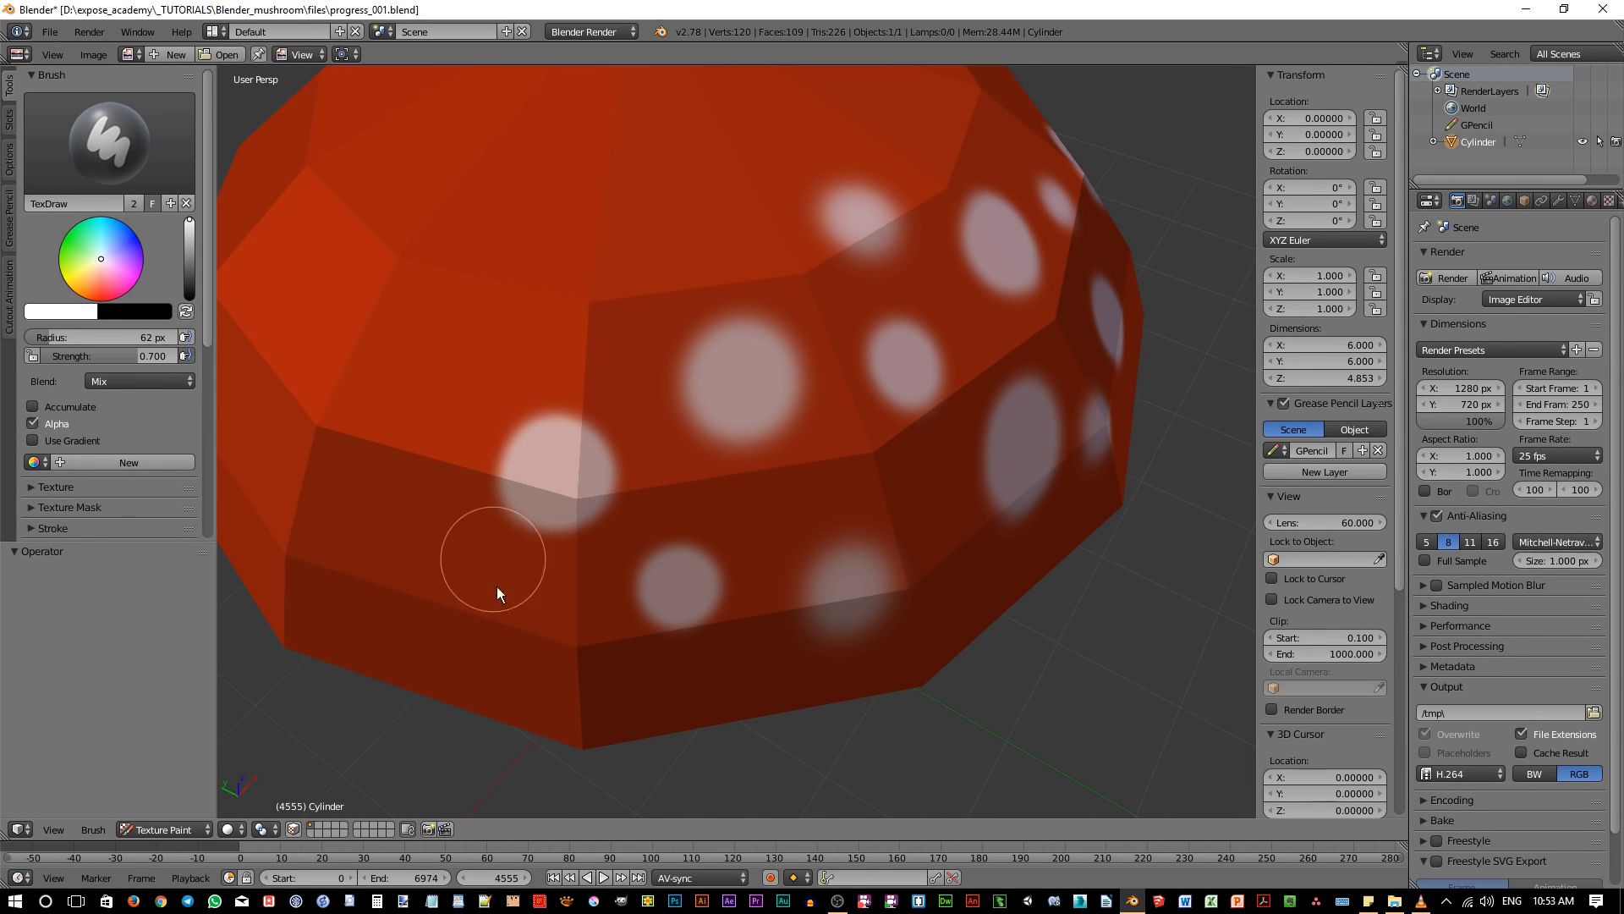
{"action": "left_click", "coordinate": [580, 319]}
{"action": "key", "text": "ctrl+z"}
Cover the rest of the cap's top and sides with white dots, orbiting around it.
{"action": "middle_click_drag", "start_coordinate": [424, 538], "coordinate": [658, 604]}
{"action": "left_click", "coordinate": [570, 489]}
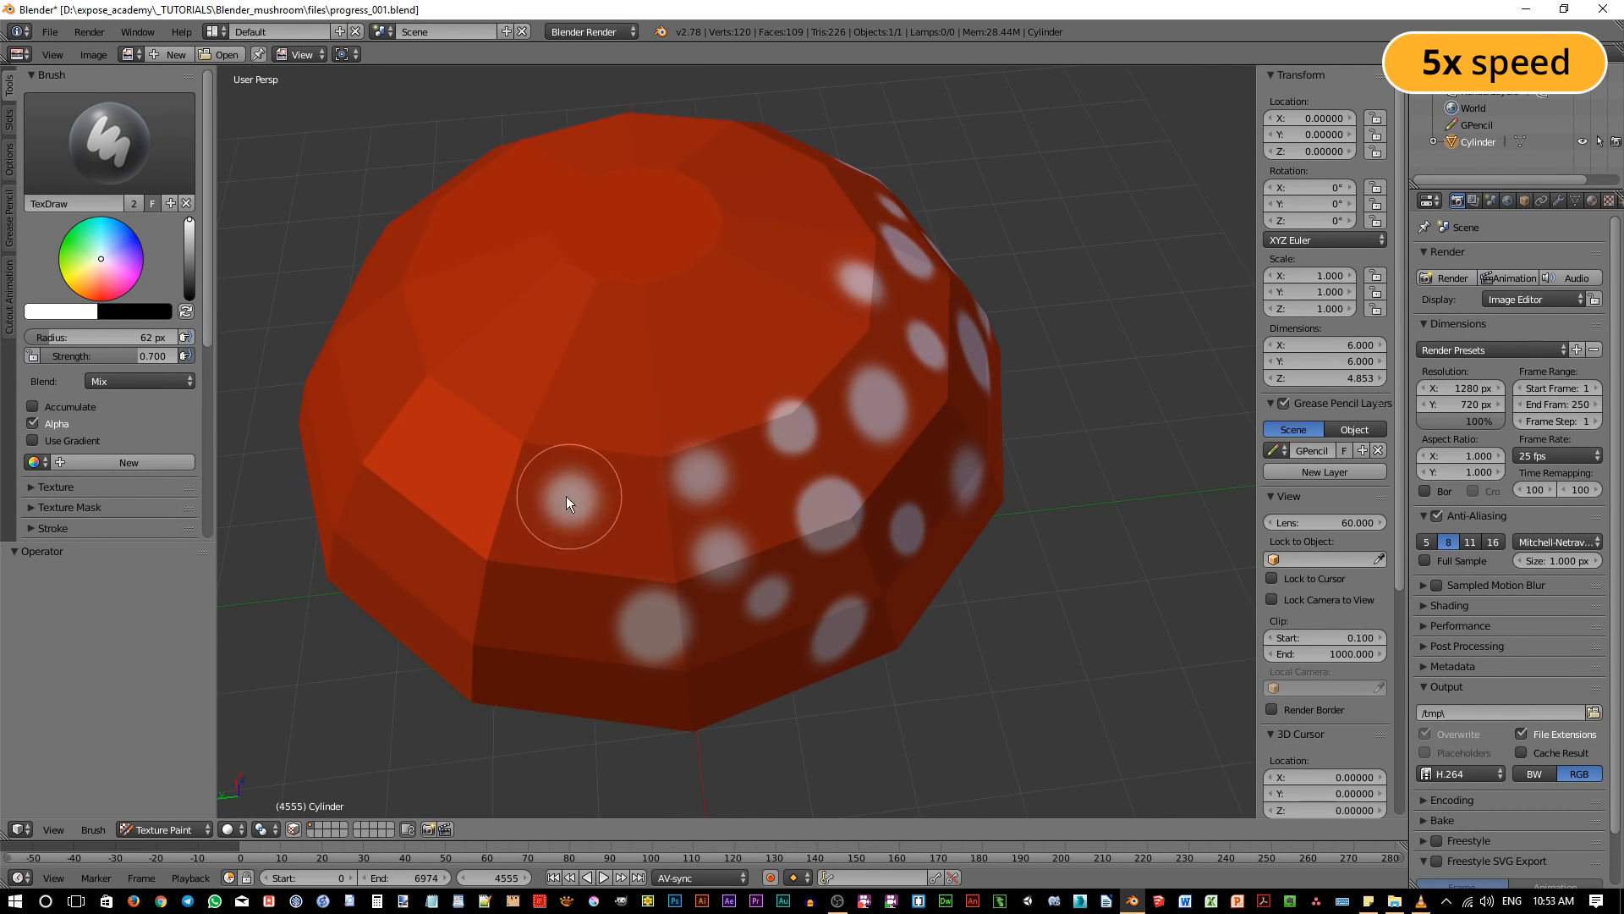
{"action": "mouse_move", "coordinate": [569, 491]}
{"action": "middle_mouse_down"}
{"action": "mouse_move", "coordinate": [715, 699]}
{"action": "mouse_move", "coordinate": [769, 555]}
{"action": "mouse_move", "coordinate": [719, 519]}
{"action": "middle_mouse_up"}
{"action": "left_click", "coordinate": [719, 520]}
{"action": "left_click", "coordinate": [606, 480]}
{"action": "left_click", "coordinate": [603, 679]}
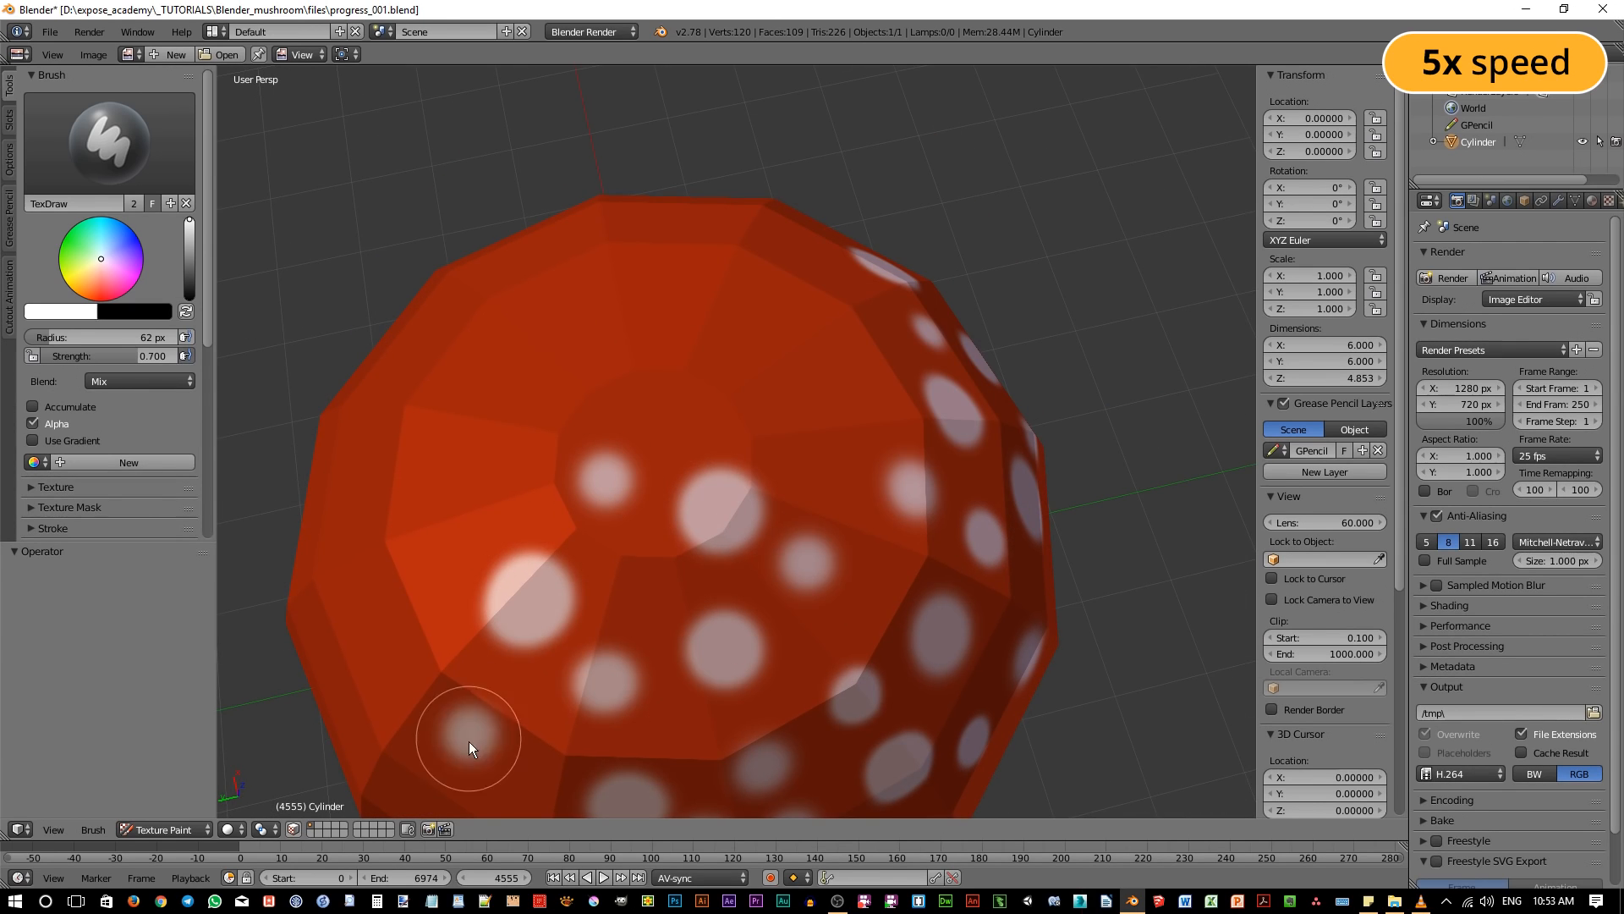
{"action": "mouse_move", "coordinate": [469, 741]}
{"action": "middle_mouse_down"}
{"action": "mouse_move", "coordinate": [725, 508]}
{"action": "mouse_move", "coordinate": [870, 543]}
{"action": "mouse_move", "coordinate": [738, 686]}
{"action": "mouse_move", "coordinate": [642, 564]}
{"action": "middle_mouse_up"}
{"action": "left_click", "coordinate": [738, 687]}
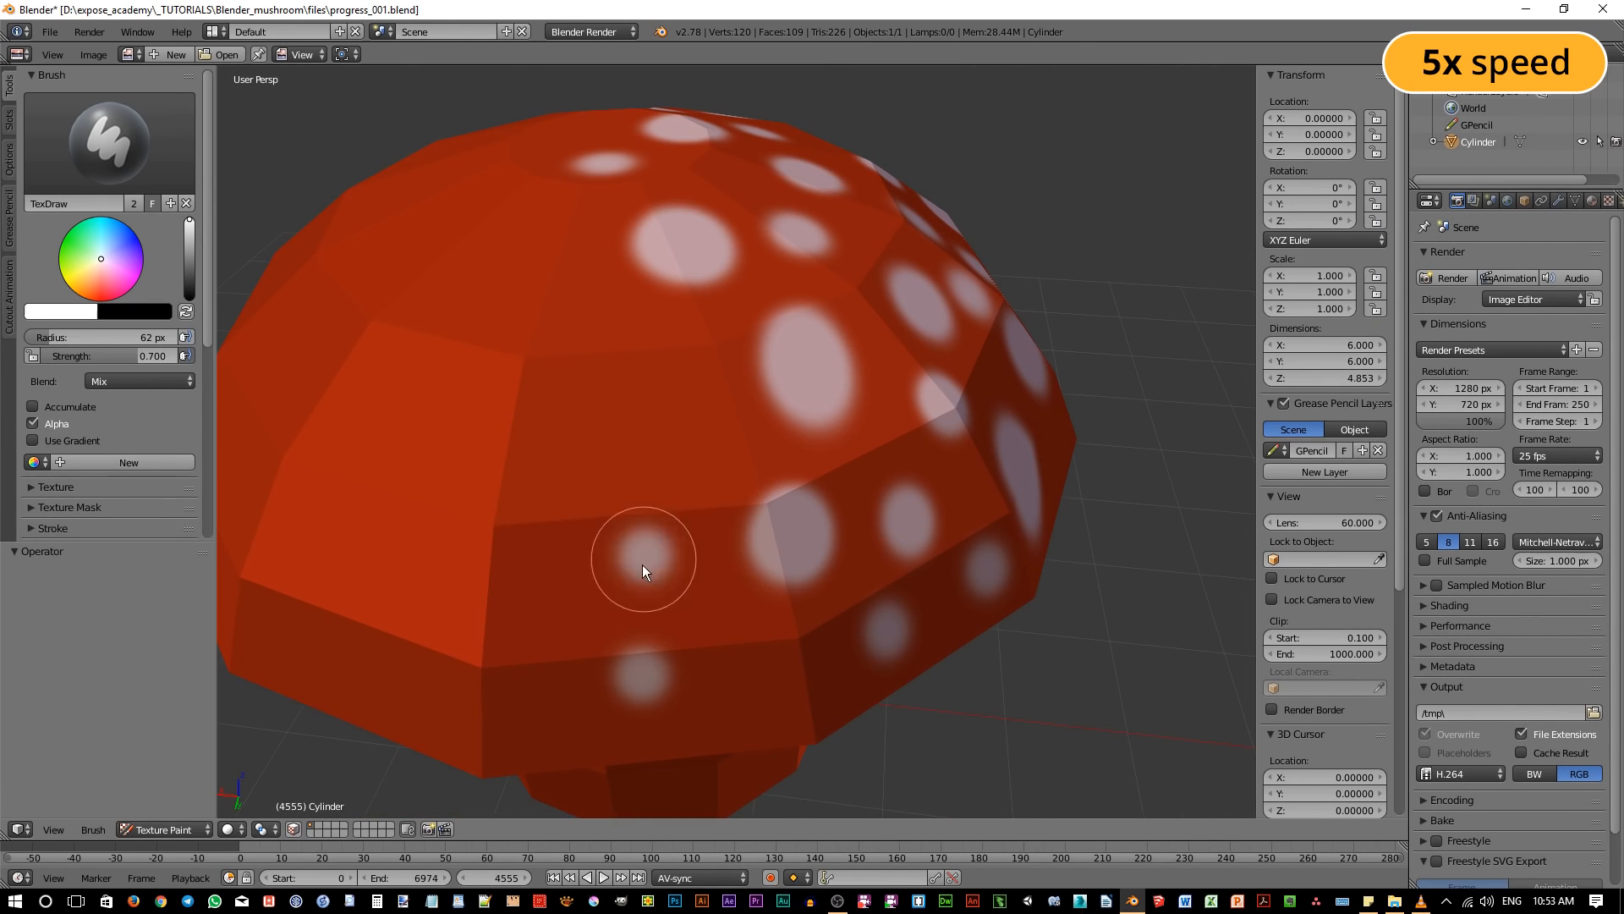
{"action": "left_click", "coordinate": [708, 460]}
{"action": "left_click", "coordinate": [580, 476]}
{"action": "left_click", "coordinate": [531, 624]}
{"action": "middle_click_drag", "start_coordinate": [530, 624], "coordinate": [692, 669]}
{"action": "left_click", "coordinate": [776, 645]}
{"action": "left_click", "coordinate": [547, 676]}
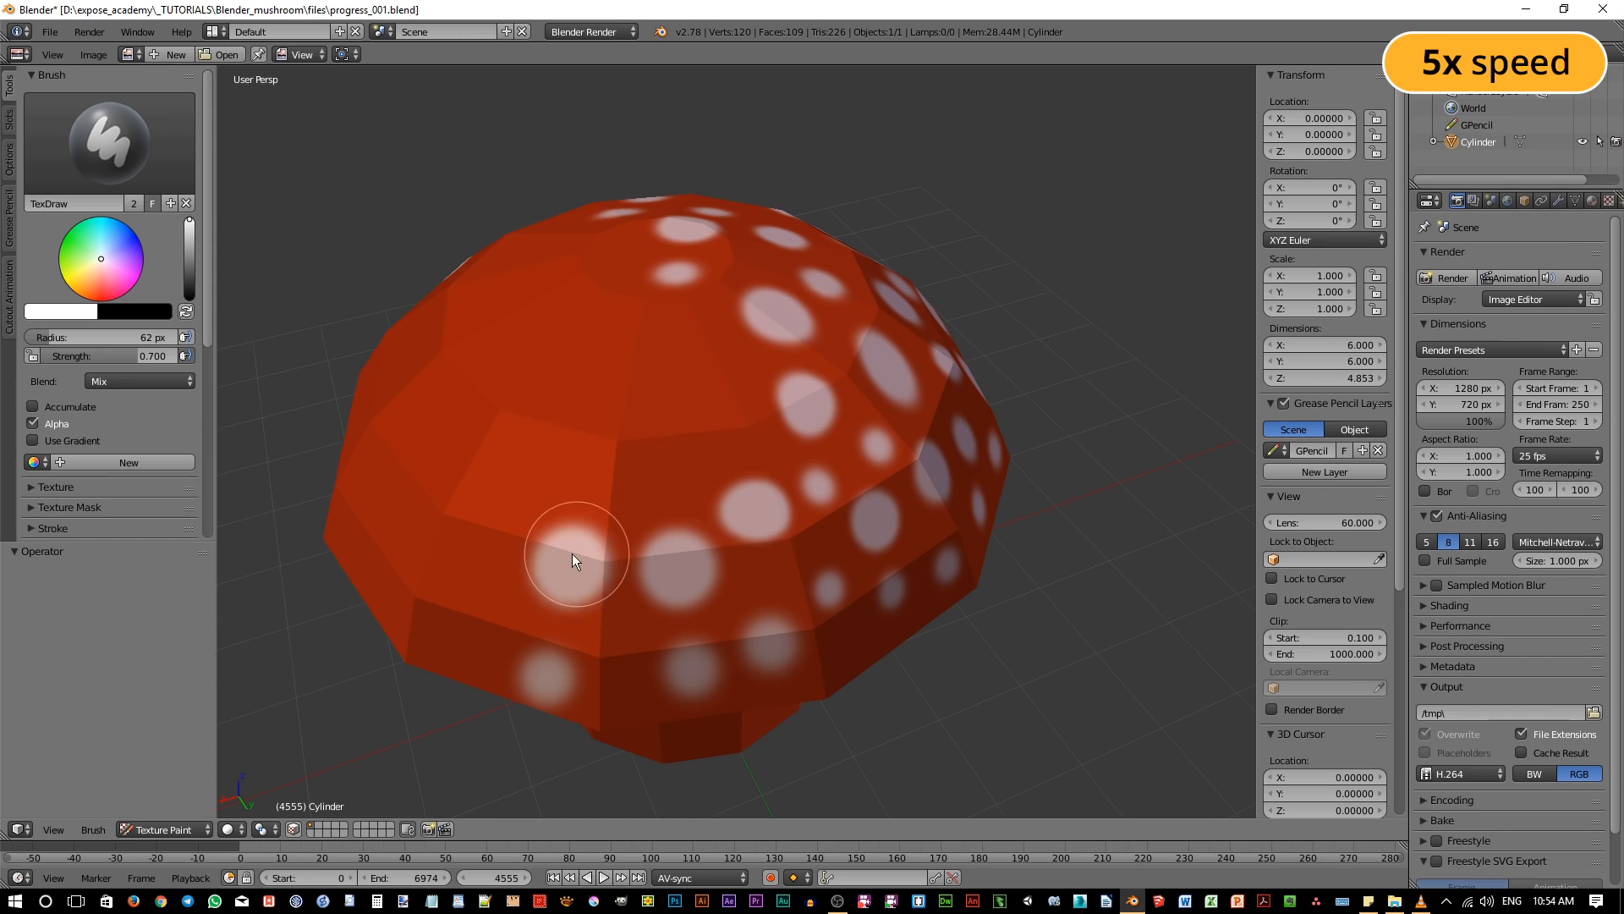
{"action": "left_click", "coordinate": [652, 474]}
{"action": "mouse_move", "coordinate": [652, 473]}
{"action": "middle_mouse_down"}
{"action": "mouse_move", "coordinate": [686, 371]}
{"action": "mouse_move", "coordinate": [626, 300]}
{"action": "mouse_move", "coordinate": [770, 461]}
{"action": "mouse_move", "coordinate": [748, 416]}
{"action": "mouse_move", "coordinate": [798, 518]}
{"action": "mouse_move", "coordinate": [671, 588]}
{"action": "mouse_move", "coordinate": [638, 546]}
{"action": "middle_mouse_up"}
{"action": "left_click", "coordinate": [626, 300]}
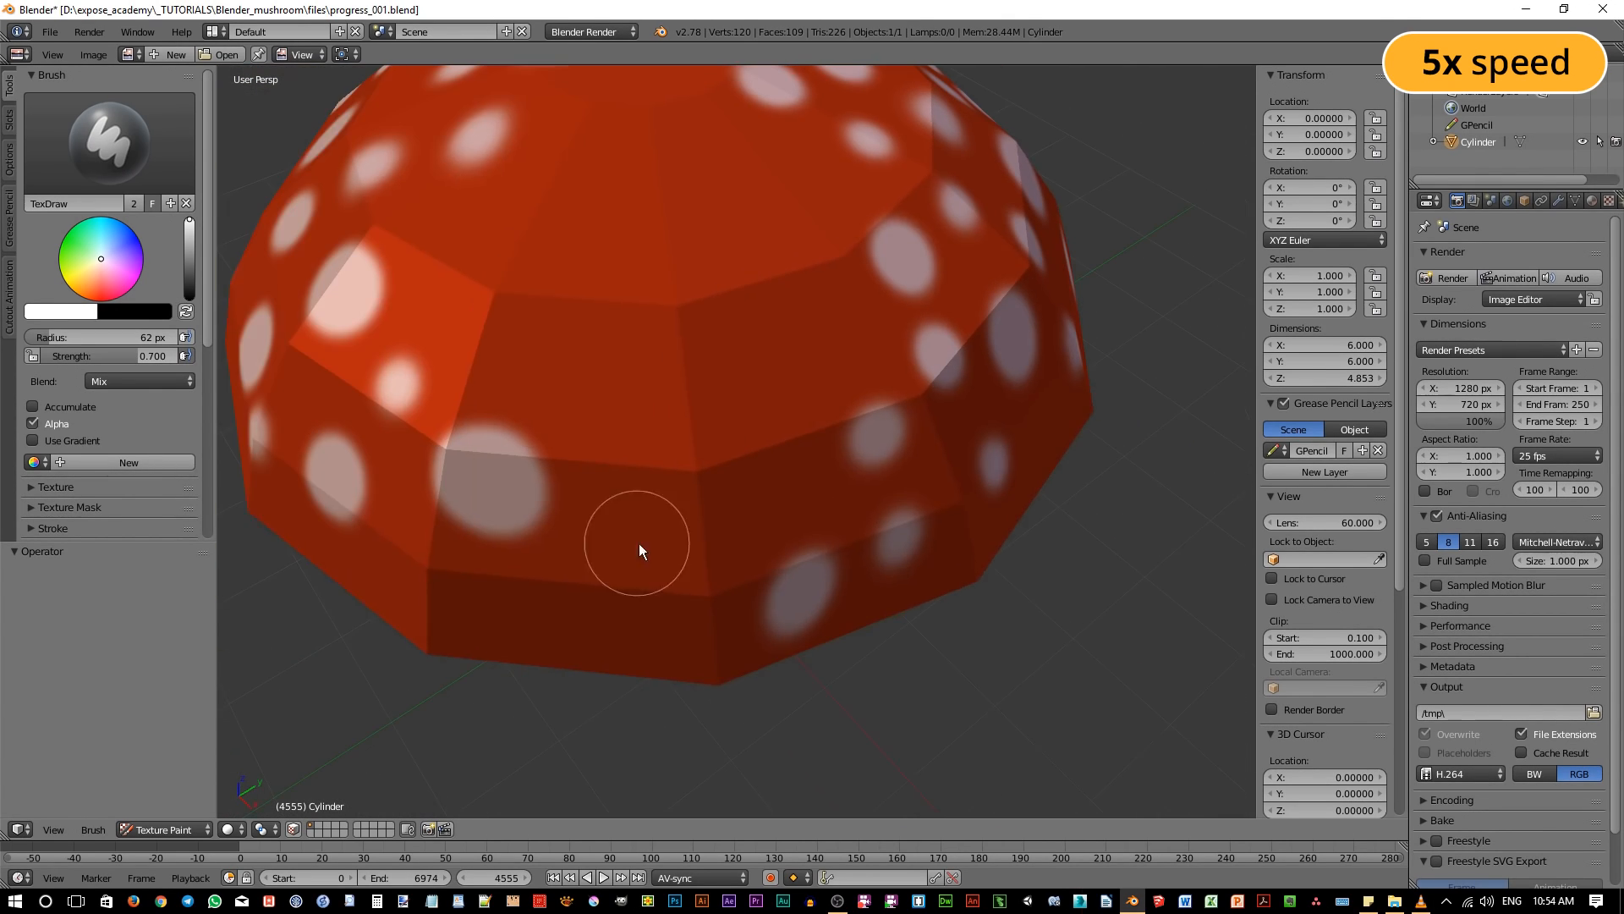
{"action": "left_click", "coordinate": [624, 482]}
{"action": "left_click", "coordinate": [749, 342]}
{"action": "middle_click_drag", "start_coordinate": [837, 337], "coordinate": [599, 425]}
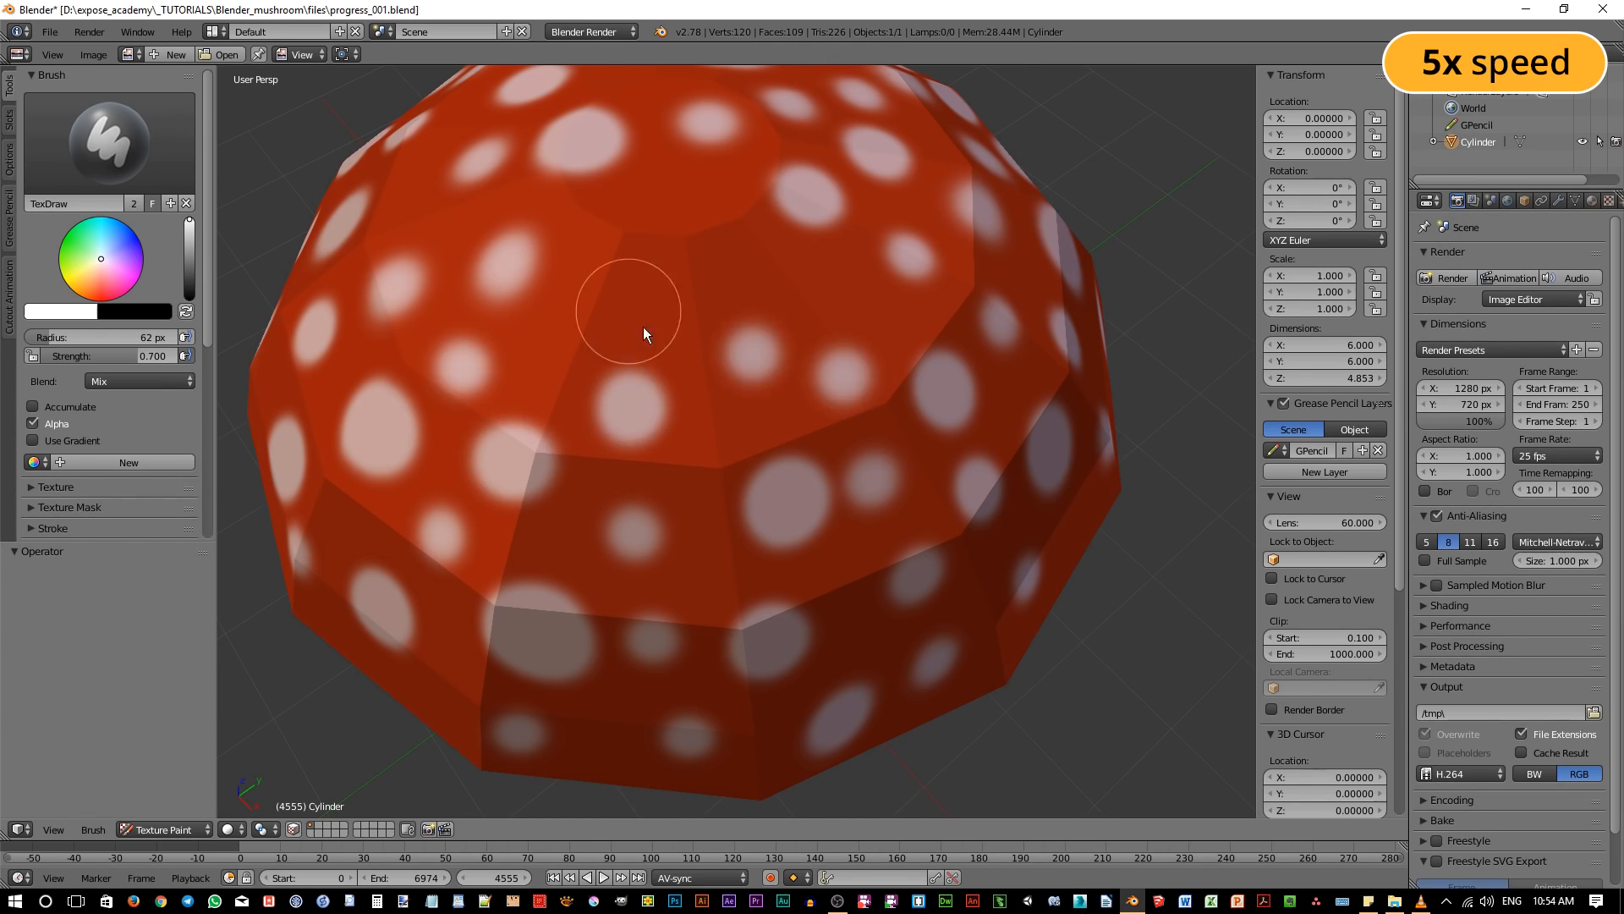
{"action": "middle_click_drag", "start_coordinate": [643, 326], "coordinate": [670, 274]}
{"action": "scroll", "coordinate": [721, 431], "scroll_direction": "down", "scroll_amount": 3}
{"action": "middle_click_drag", "start_coordinate": [722, 430], "coordinate": [764, 550]}
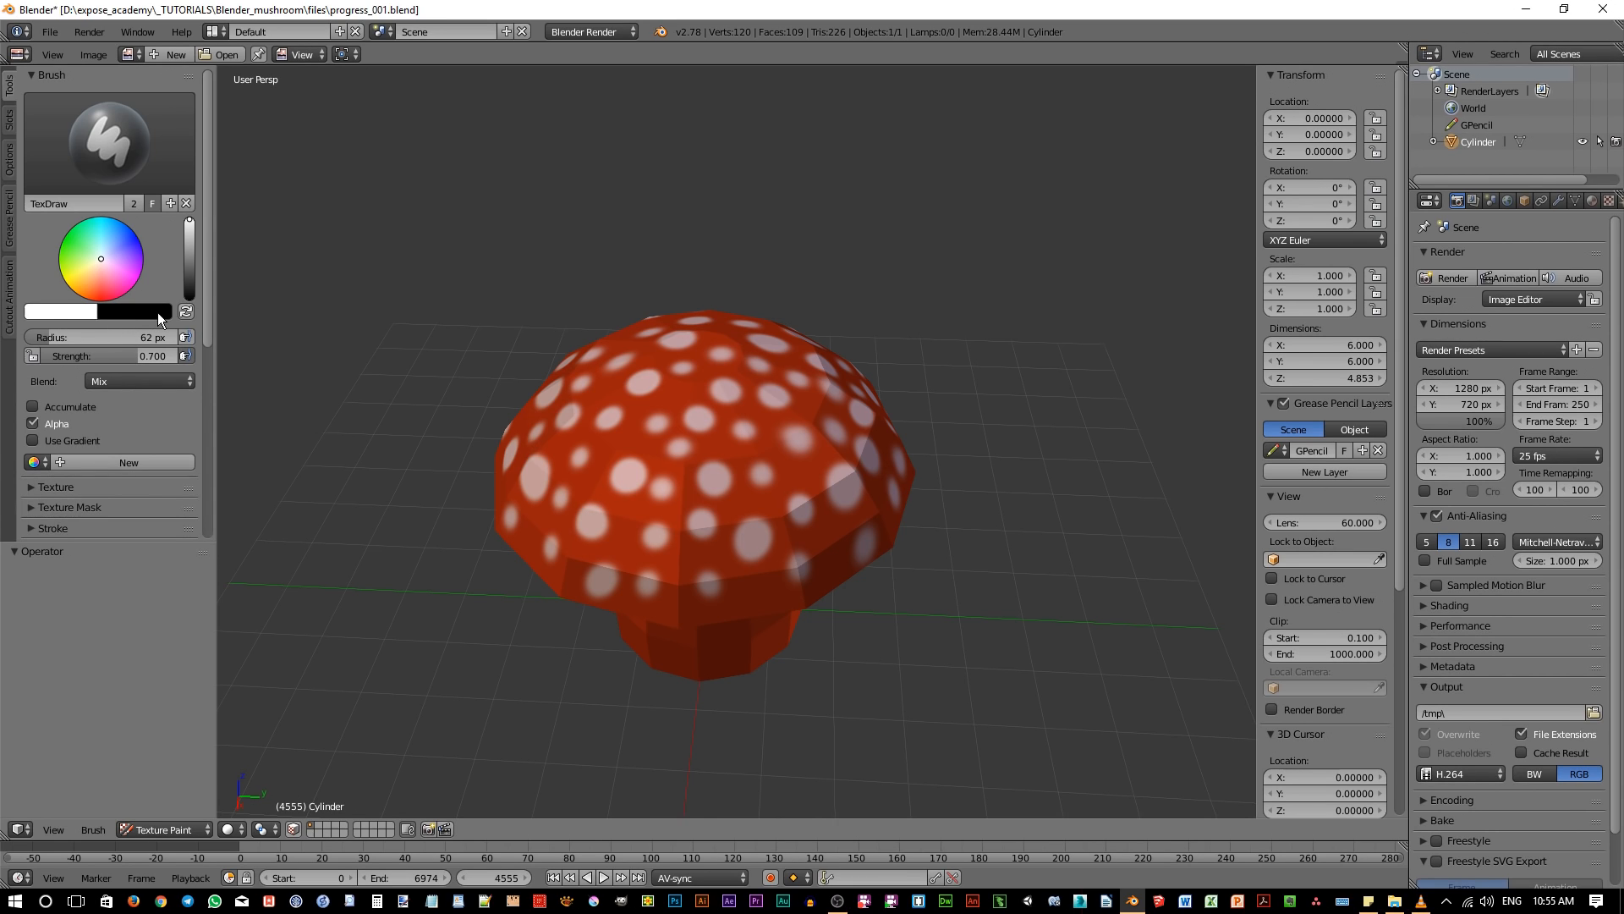
Pick a dark brownish red as the brush colour in the colour wheel.
{"action": "left_click", "coordinate": [65, 314]}
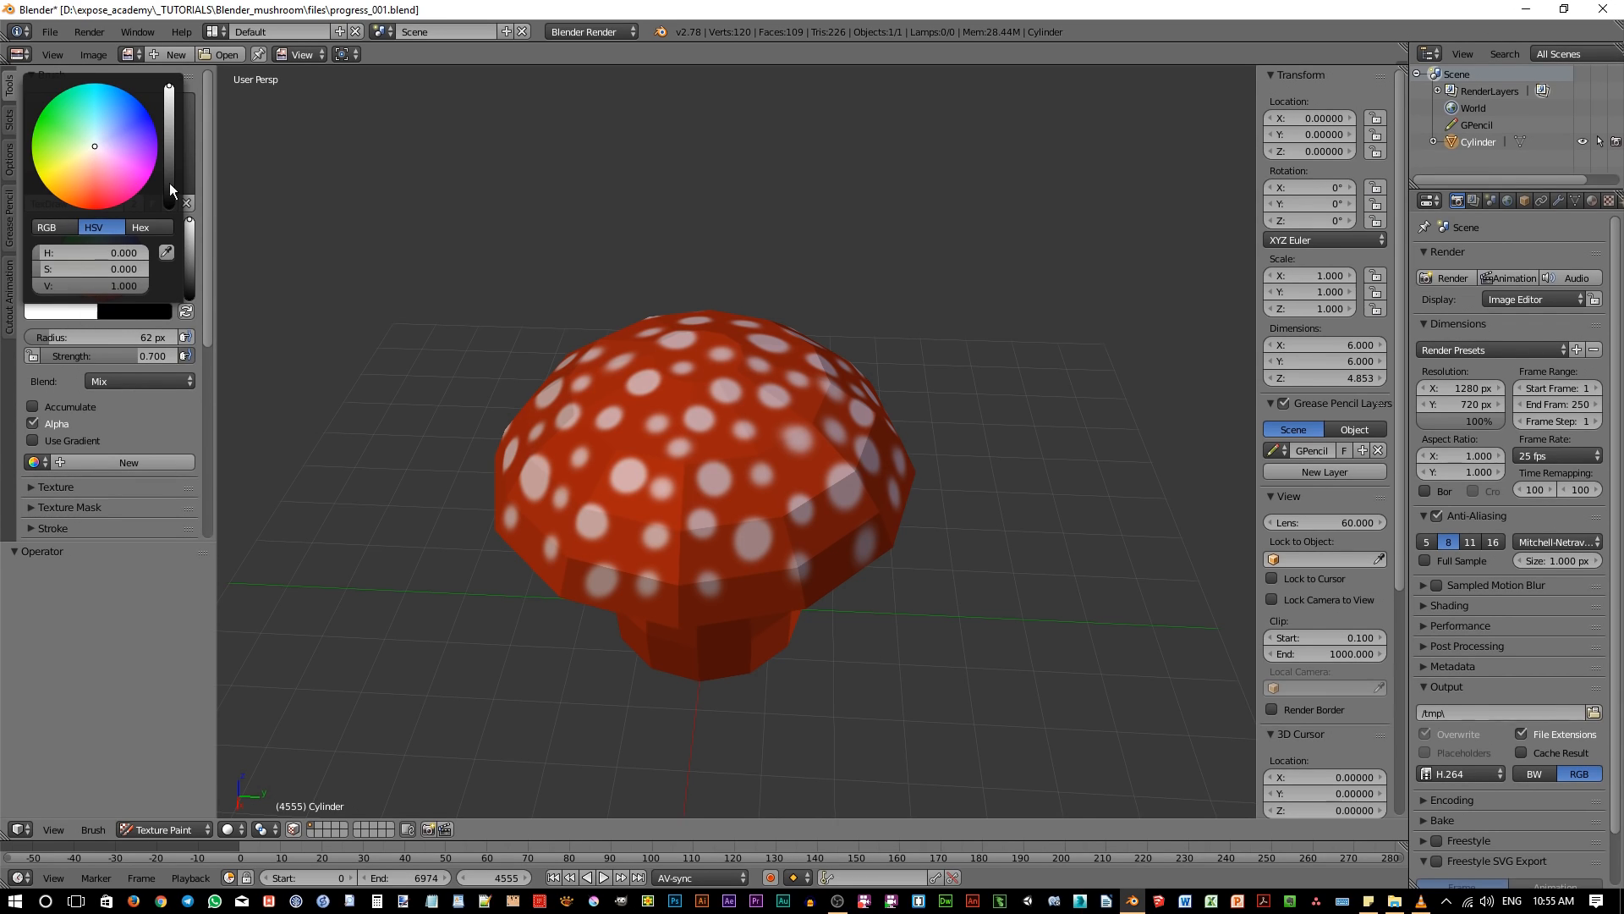
{"action": "left_click_drag", "start_coordinate": [168, 135], "coordinate": [169, 170]}
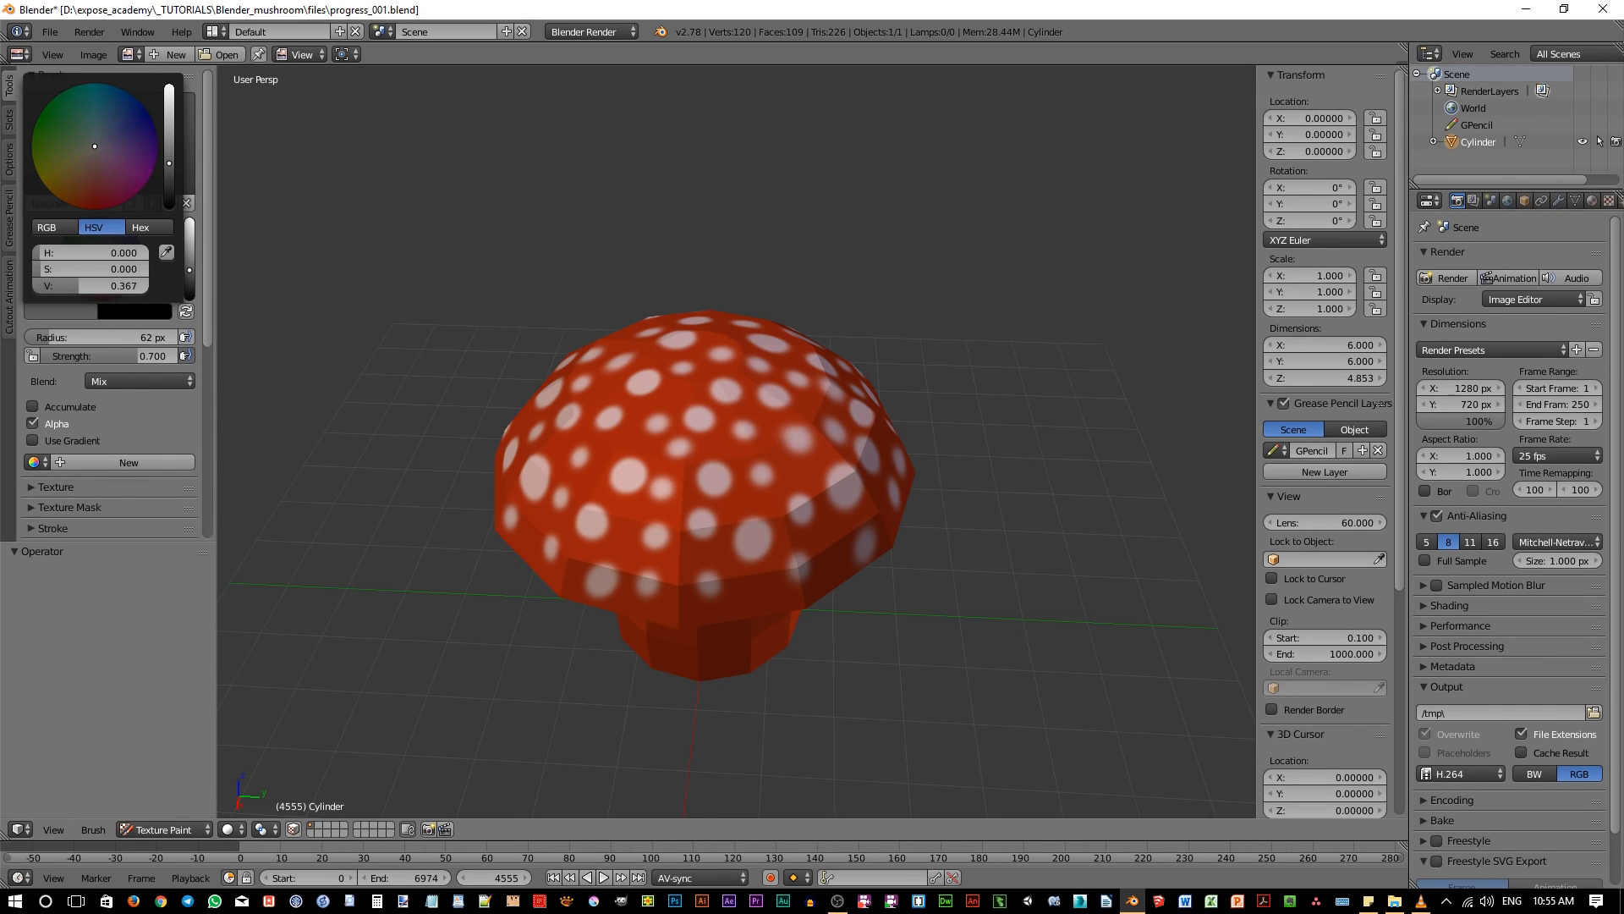
{"action": "left_click_drag", "start_coordinate": [83, 188], "coordinate": [85, 188]}
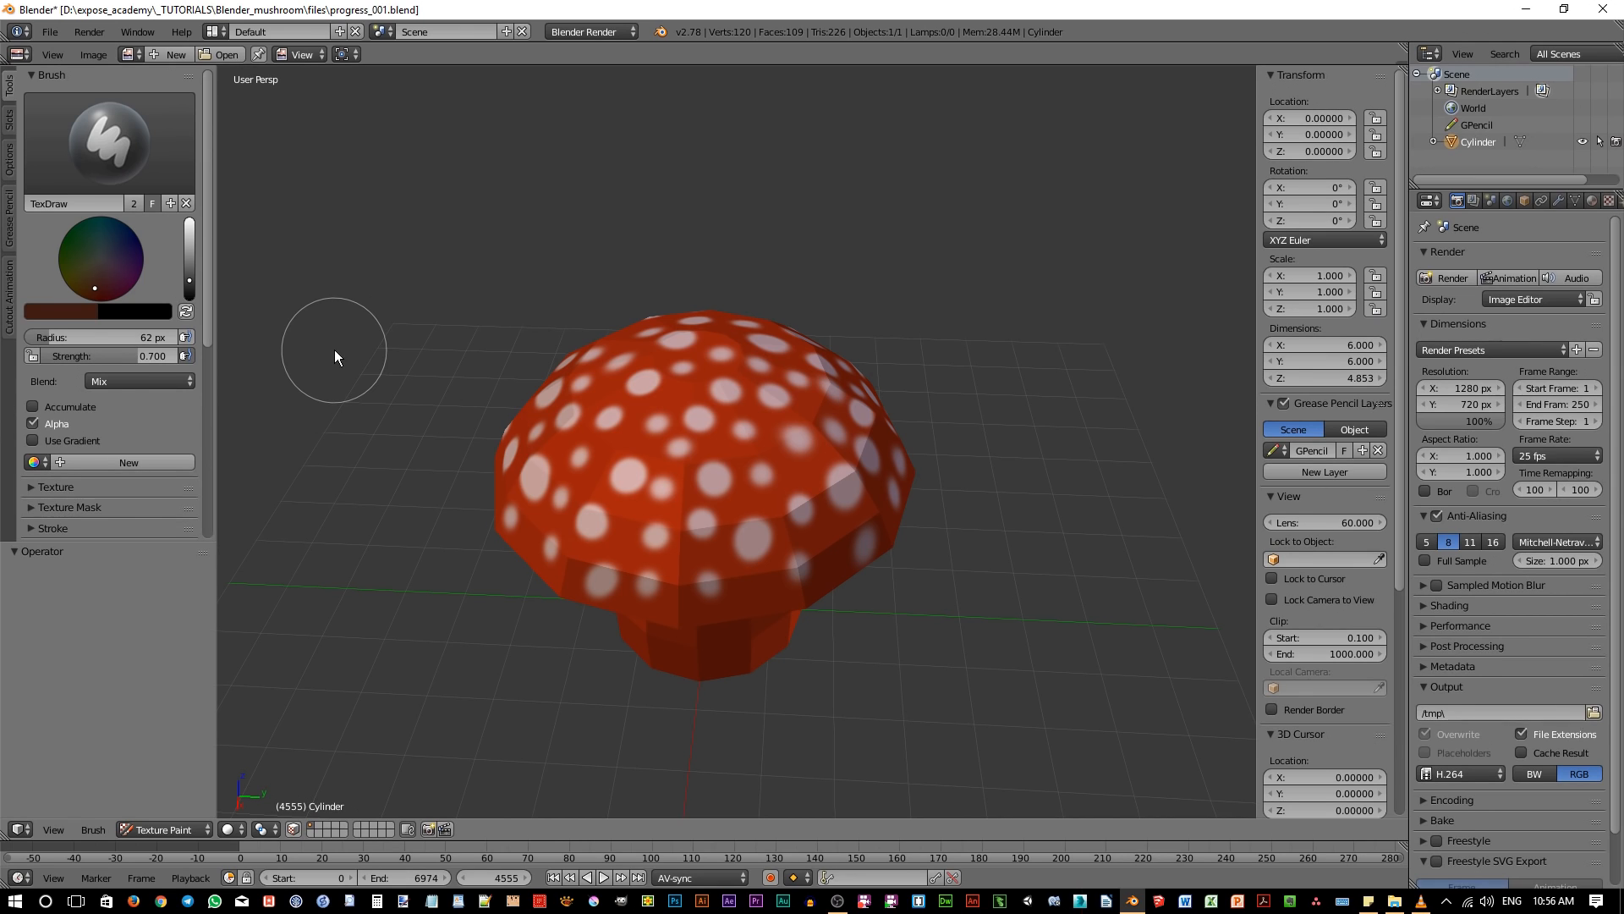
{"action": "mouse_move", "coordinate": [599, 572]}
{"action": "middle_mouse_down"}
{"action": "mouse_move", "coordinate": [703, 584]}
{"action": "mouse_move", "coordinate": [656, 568]}
{"action": "mouse_move", "coordinate": [740, 539]}
{"action": "middle_mouse_up"}
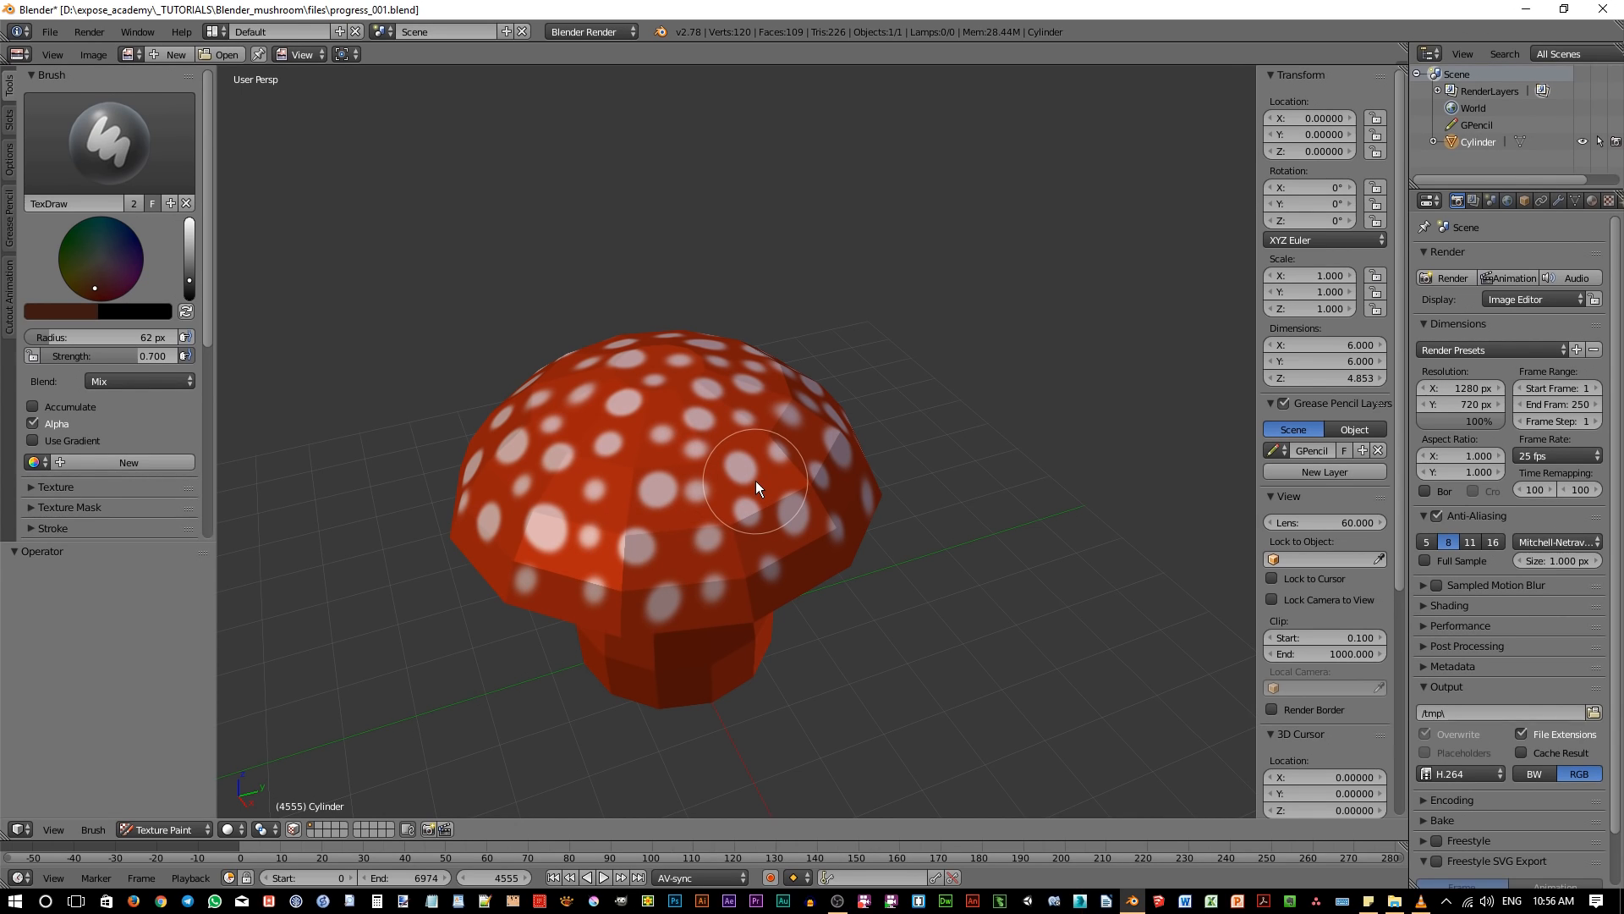
Sample colours off the mushroom with S, ending on the cap's own red.
{"action": "key", "text": "s"}
{"action": "key", "text": "s"}
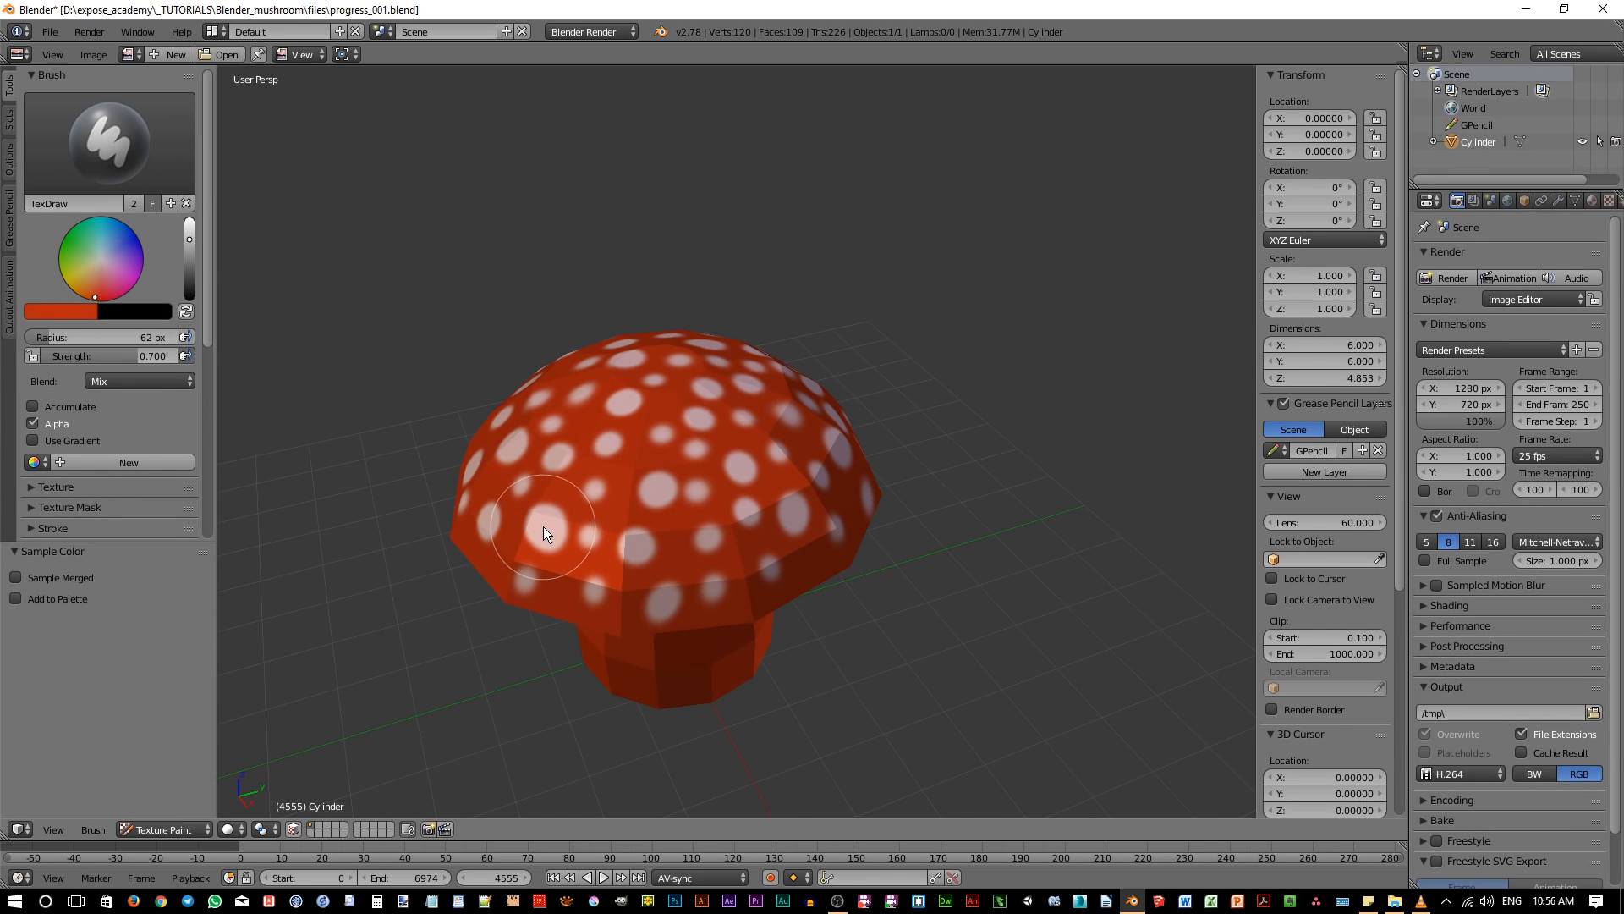
{"action": "key", "text": "s"}
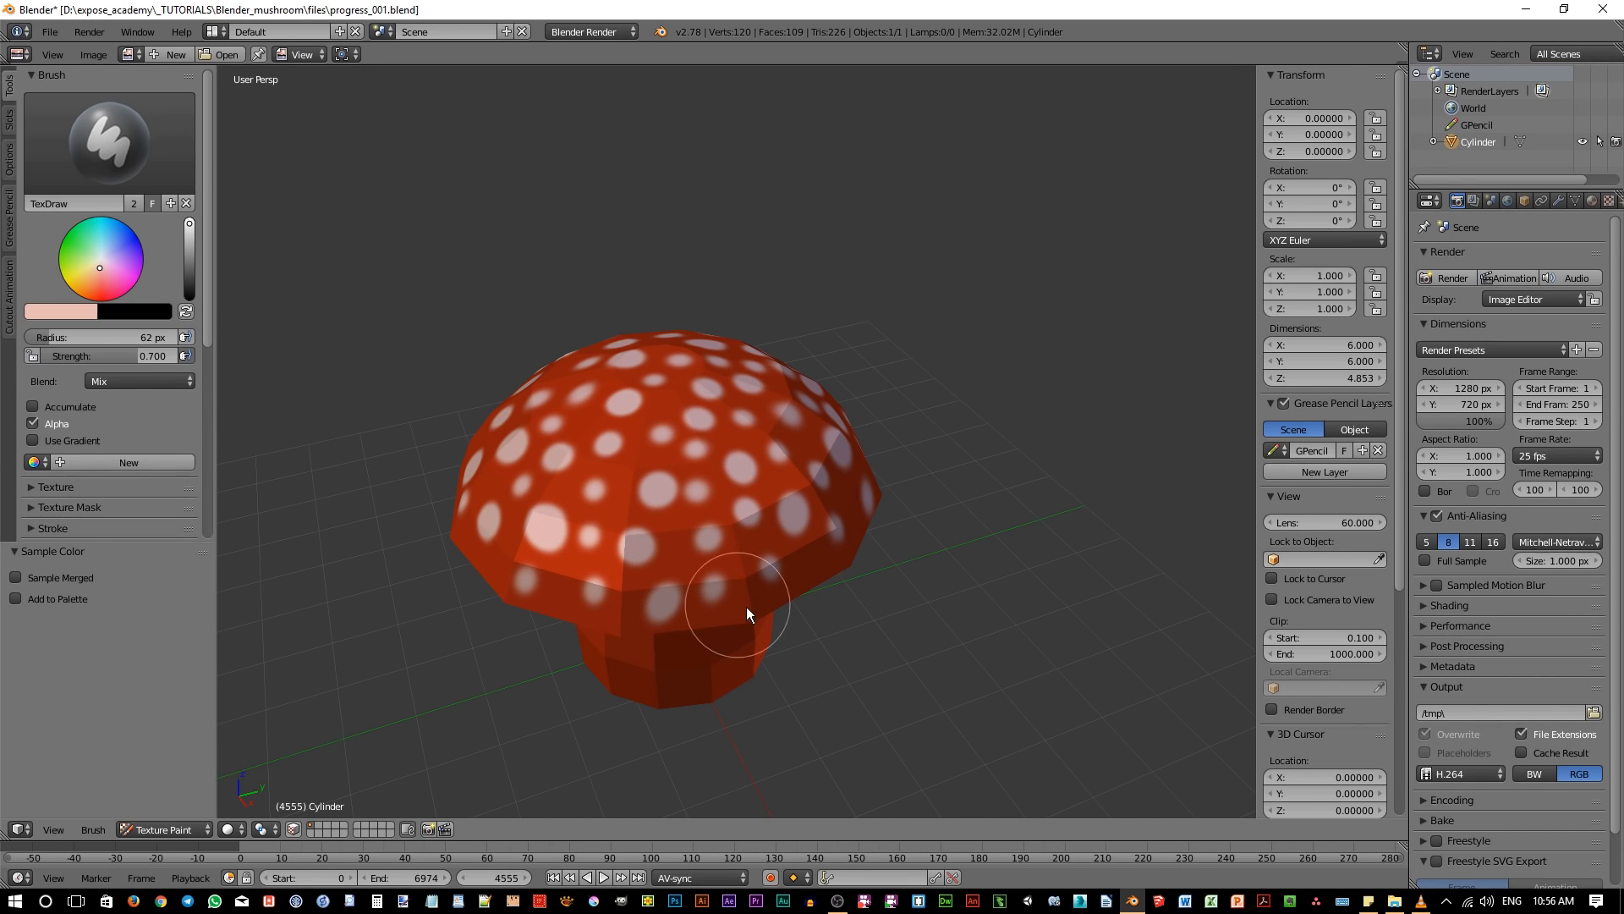
{"action": "key", "text": "s"}
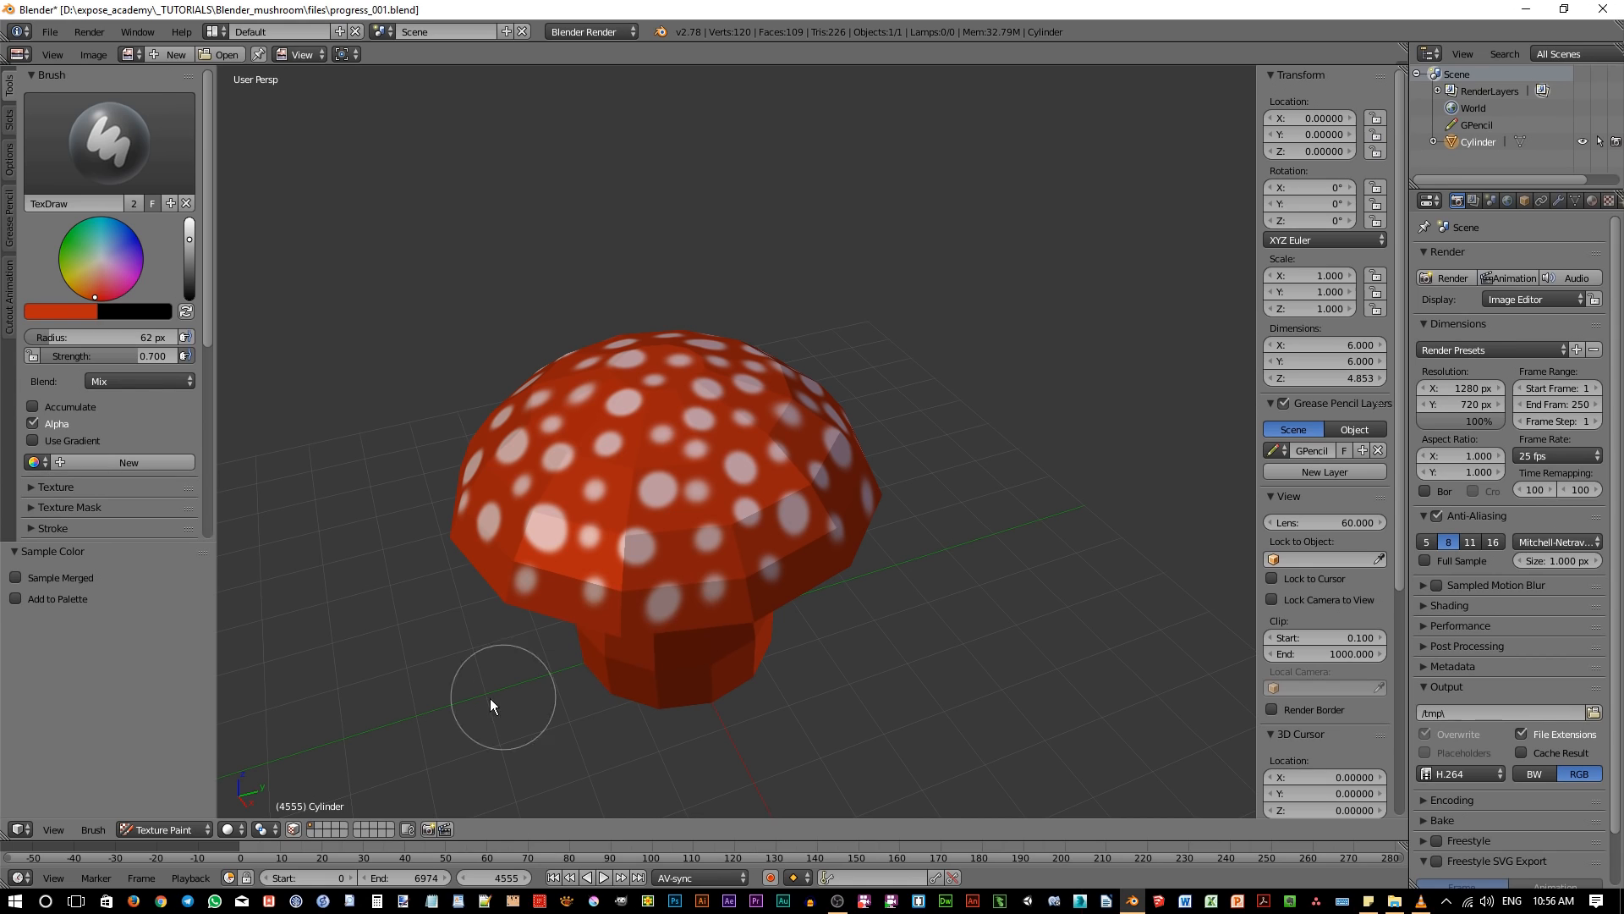
{"action": "left_click", "coordinate": [231, 829]}
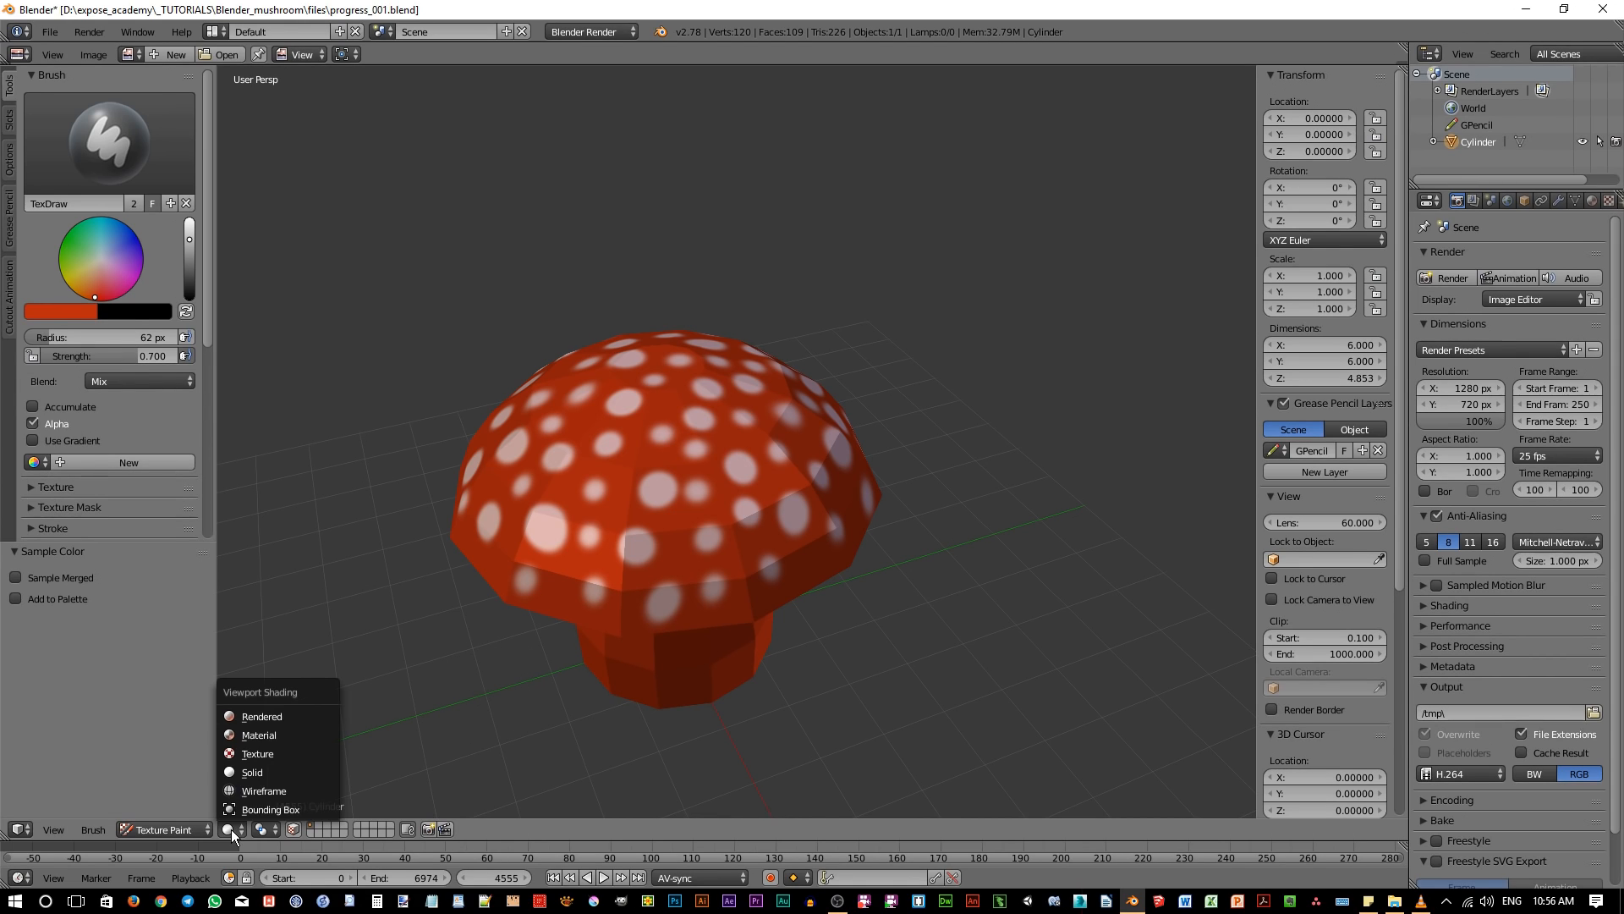
{"action": "left_click", "coordinate": [268, 754]}
{"action": "scroll", "coordinate": [621, 578], "scroll_direction": "up", "scroll_amount": 3}
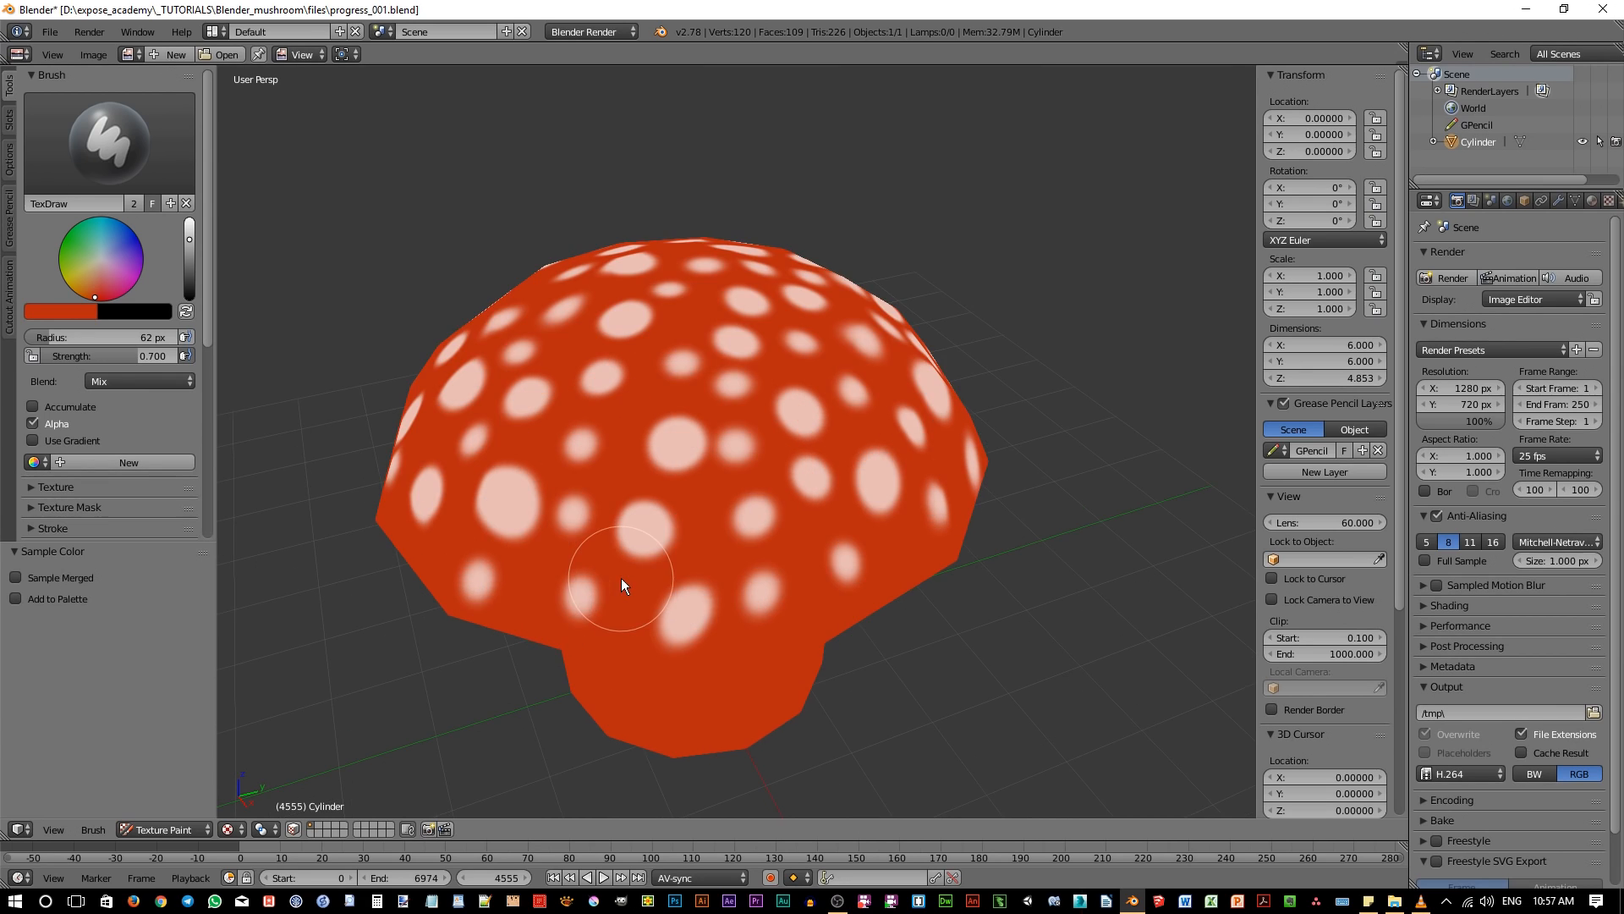
{"action": "mouse_move", "coordinate": [620, 578]}
{"action": "middle_mouse_down"}
{"action": "mouse_move", "coordinate": [794, 621]}
{"action": "mouse_move", "coordinate": [673, 560]}
{"action": "middle_mouse_up"}
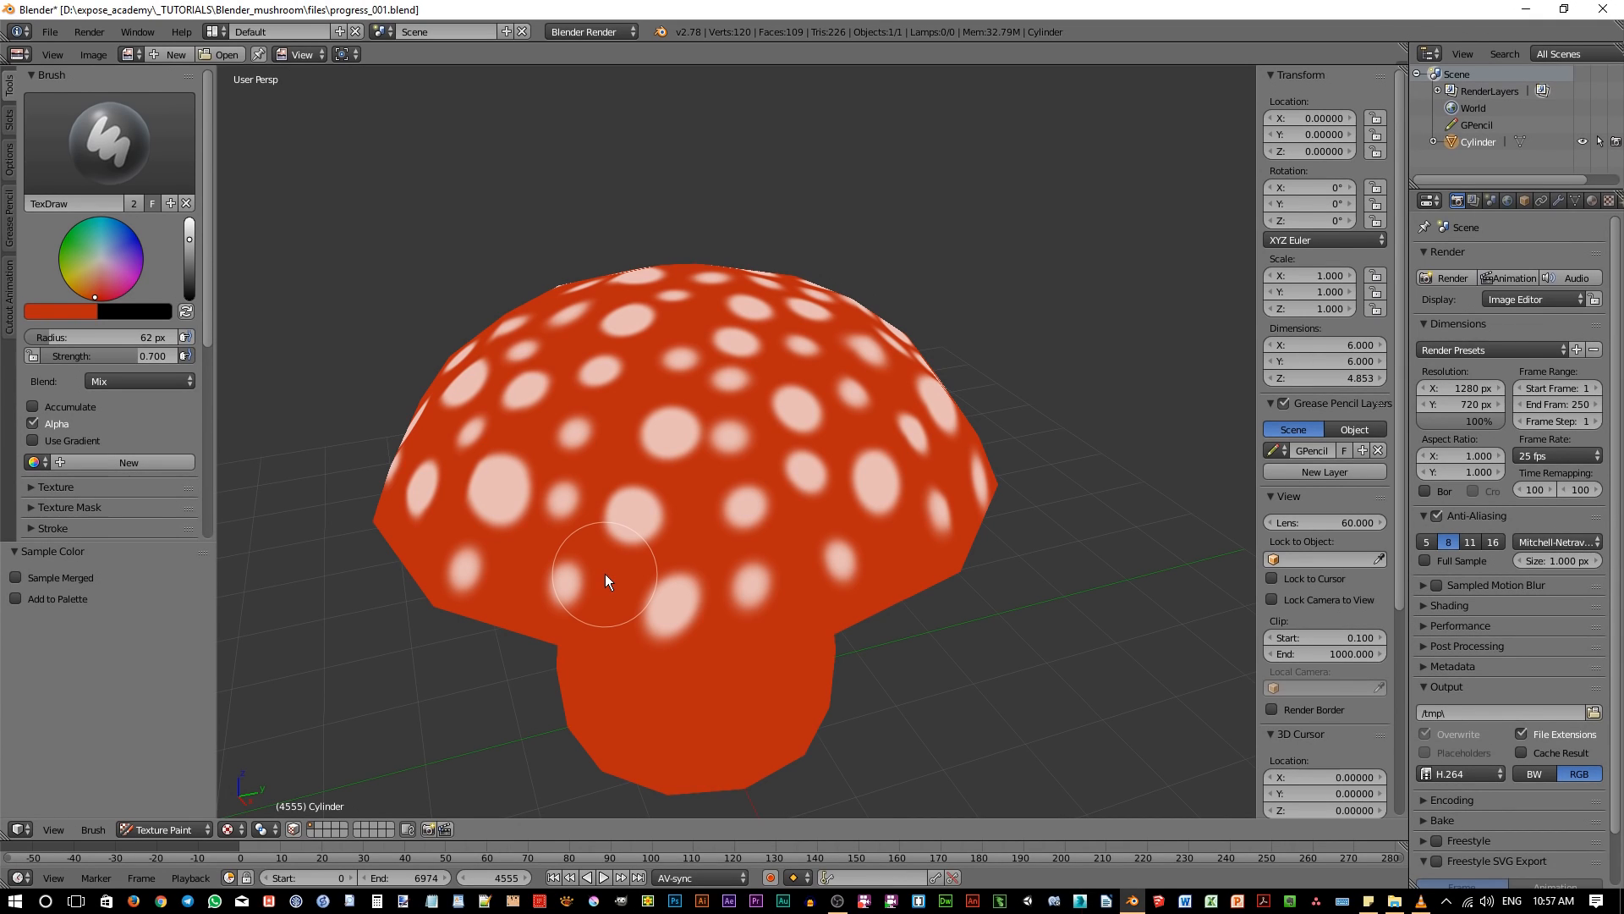
{"action": "key", "text": "alt+z"}
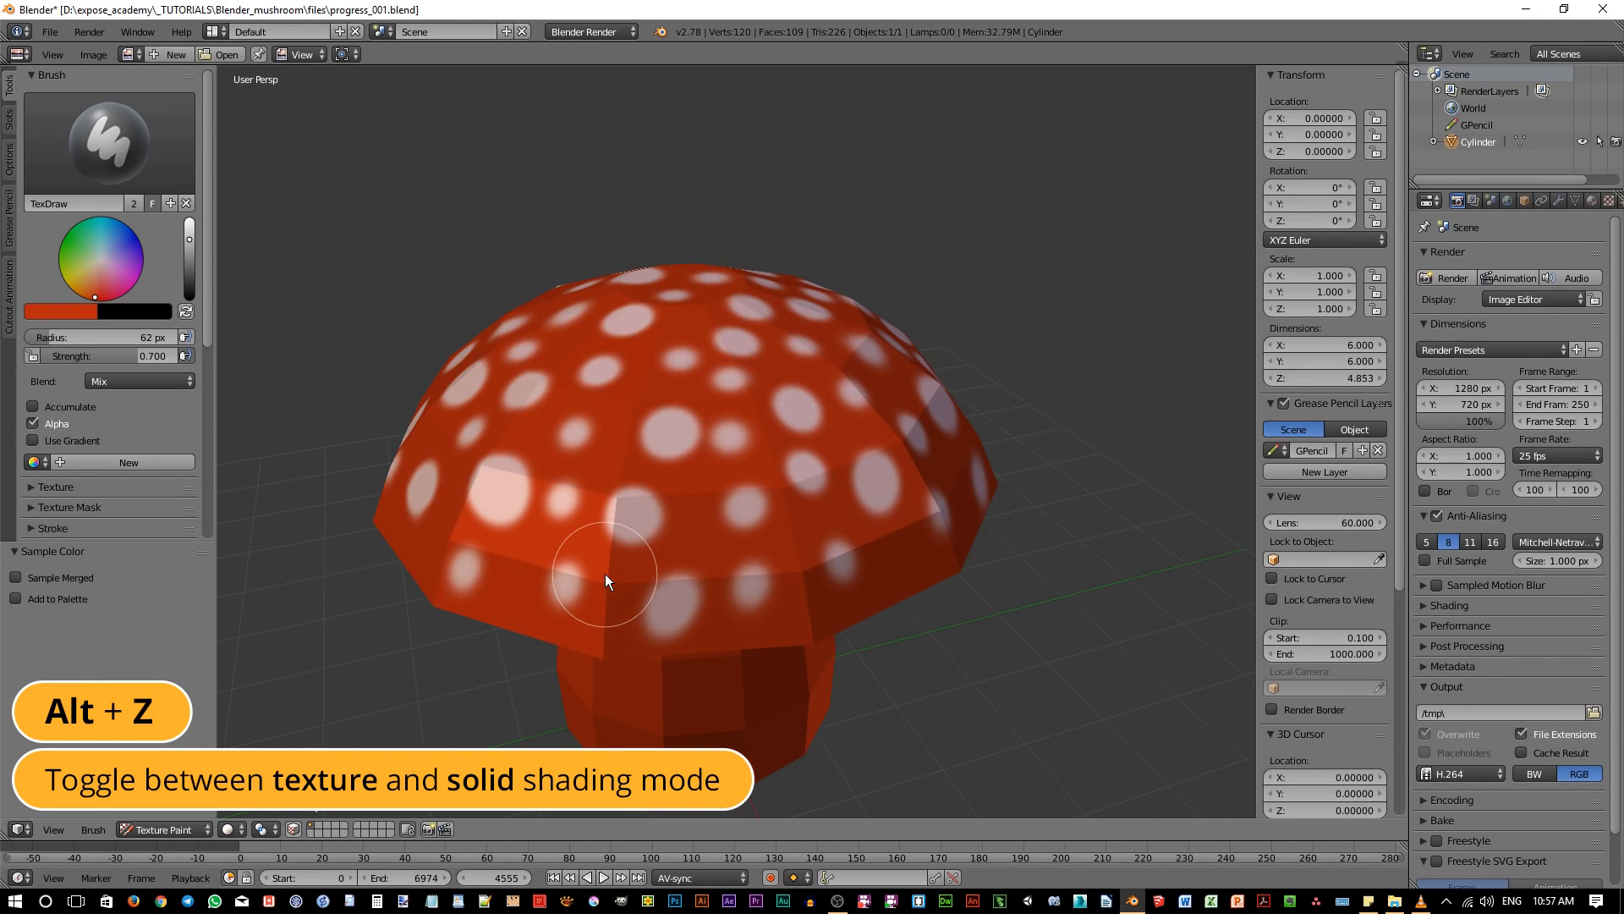
{"action": "key", "text": "alt+z"}
{"action": "key", "text": "alt+z"}
{"action": "key", "text": "alt+z"}
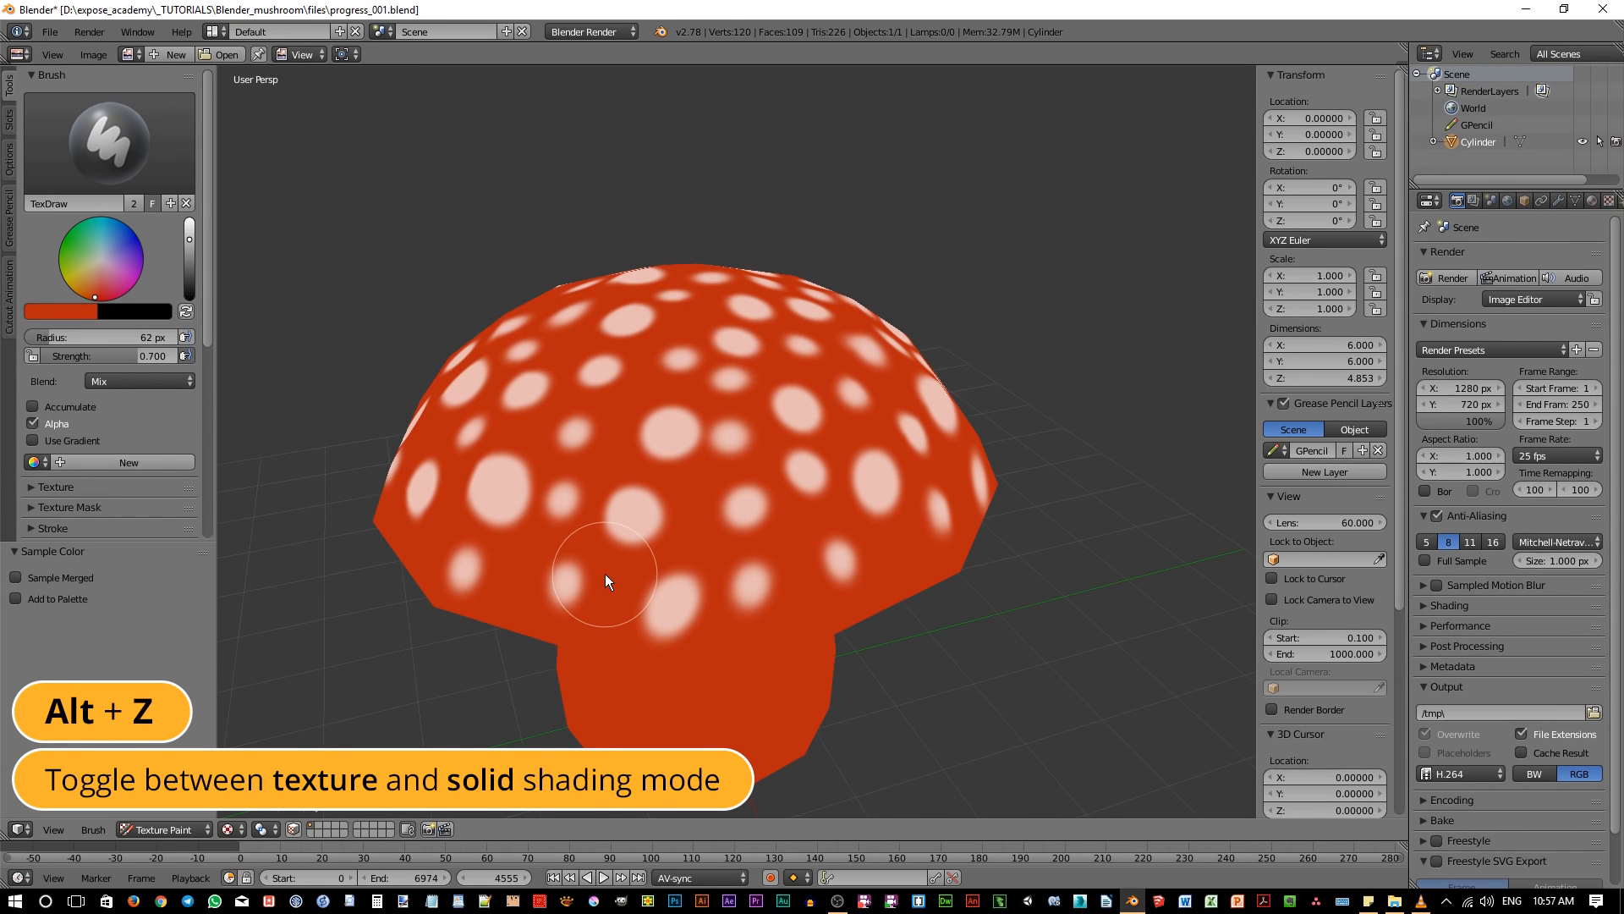
{"action": "key", "text": "alt+z"}
{"action": "key", "text": "alt+z"}
Set brush strength to 0.500, raise it to 1.000, then start adjusting it with Shift+F.
{"action": "mouse_move", "coordinate": [621, 564]}
{"action": "middle_mouse_down"}
{"action": "mouse_move", "coordinate": [654, 550]}
{"action": "mouse_move", "coordinate": [638, 506]}
{"action": "middle_mouse_up"}
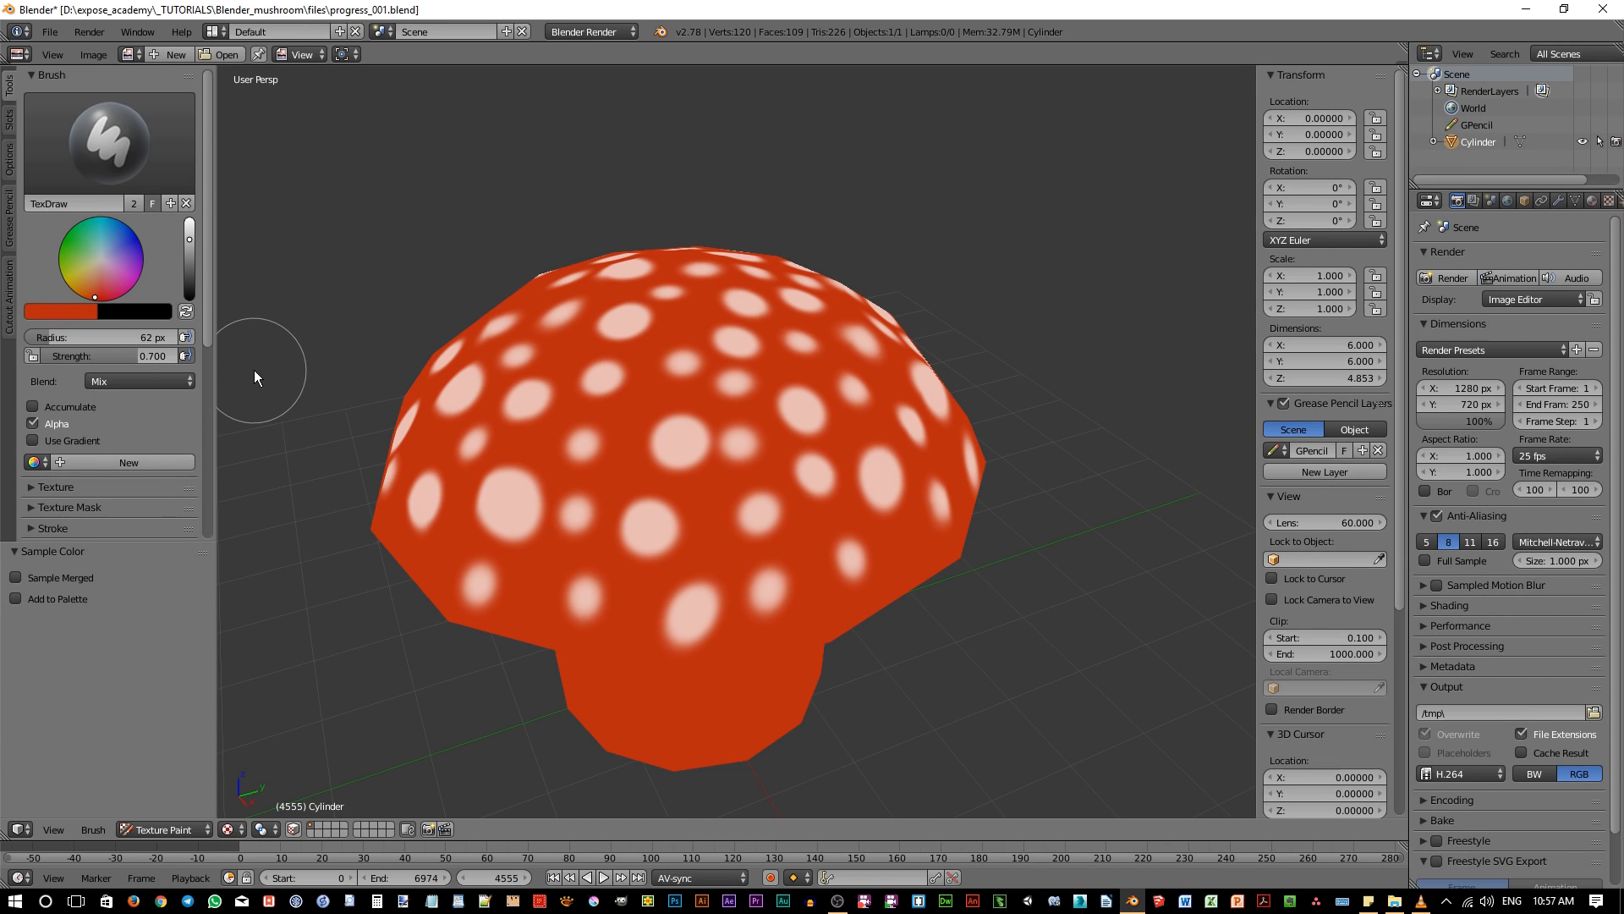
{"action": "left_click_drag", "start_coordinate": [132, 356], "coordinate": [76, 384]}
{"action": "left_click", "coordinate": [104, 357]}
{"action": "type", "text": "5"}
{"action": "key", "text": "Return"}
{"action": "left_click_drag", "start_coordinate": [111, 351], "coordinate": [180, 360]}
{"action": "key", "text": "shift+f"}
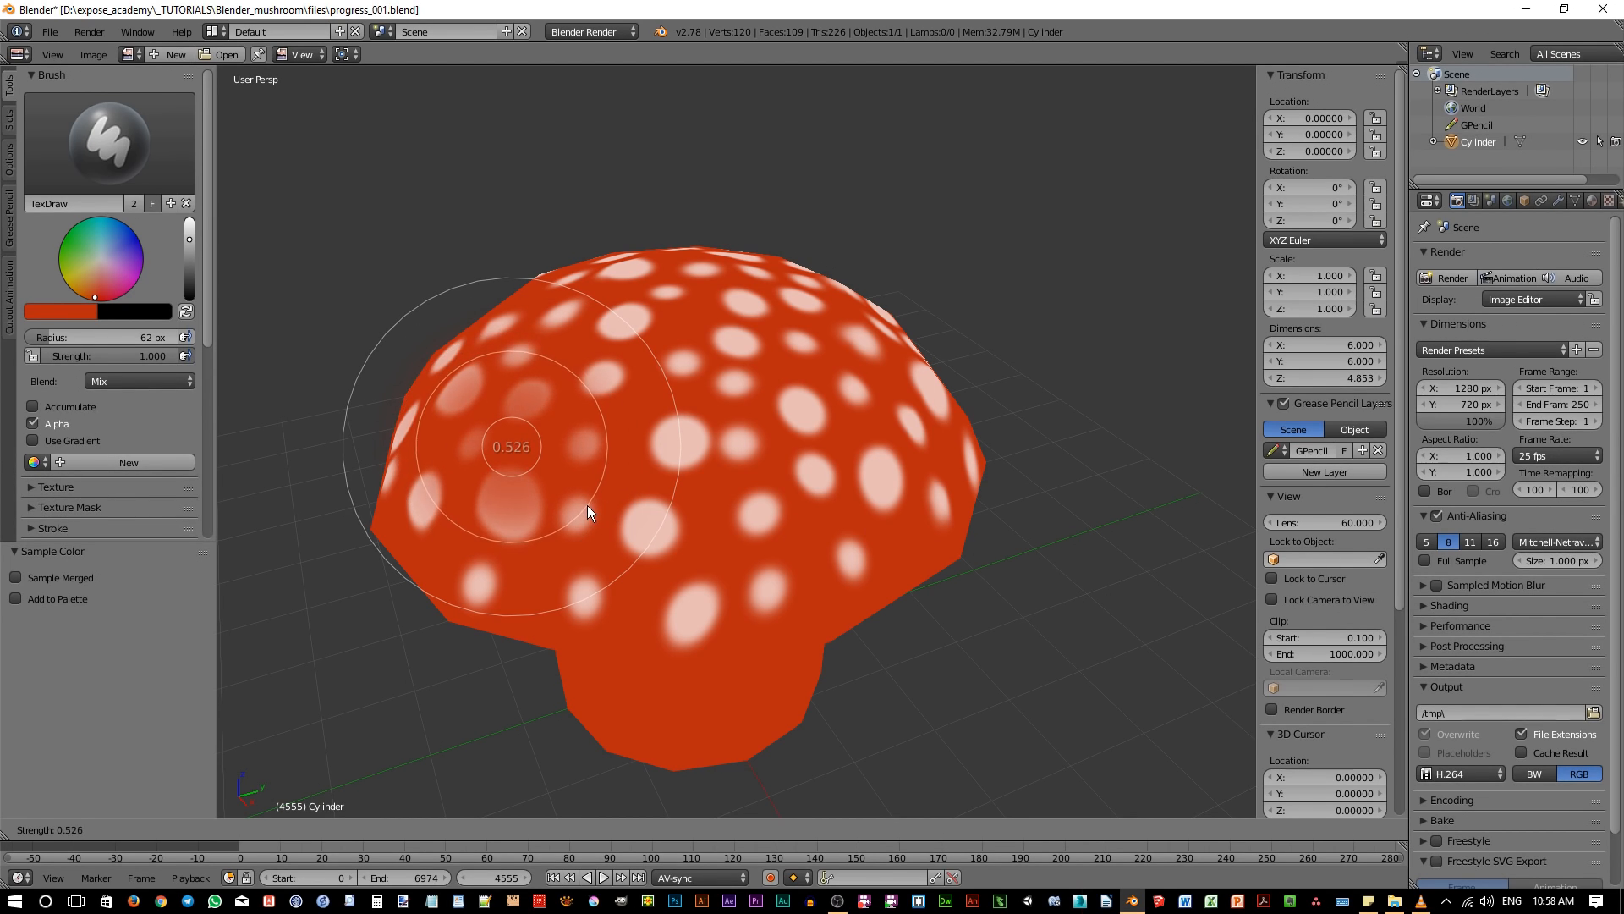
Confirm brush strength 0.200 and darken the colour-wheel value to a dark red.
{"action": "left_click", "coordinate": [647, 515]}
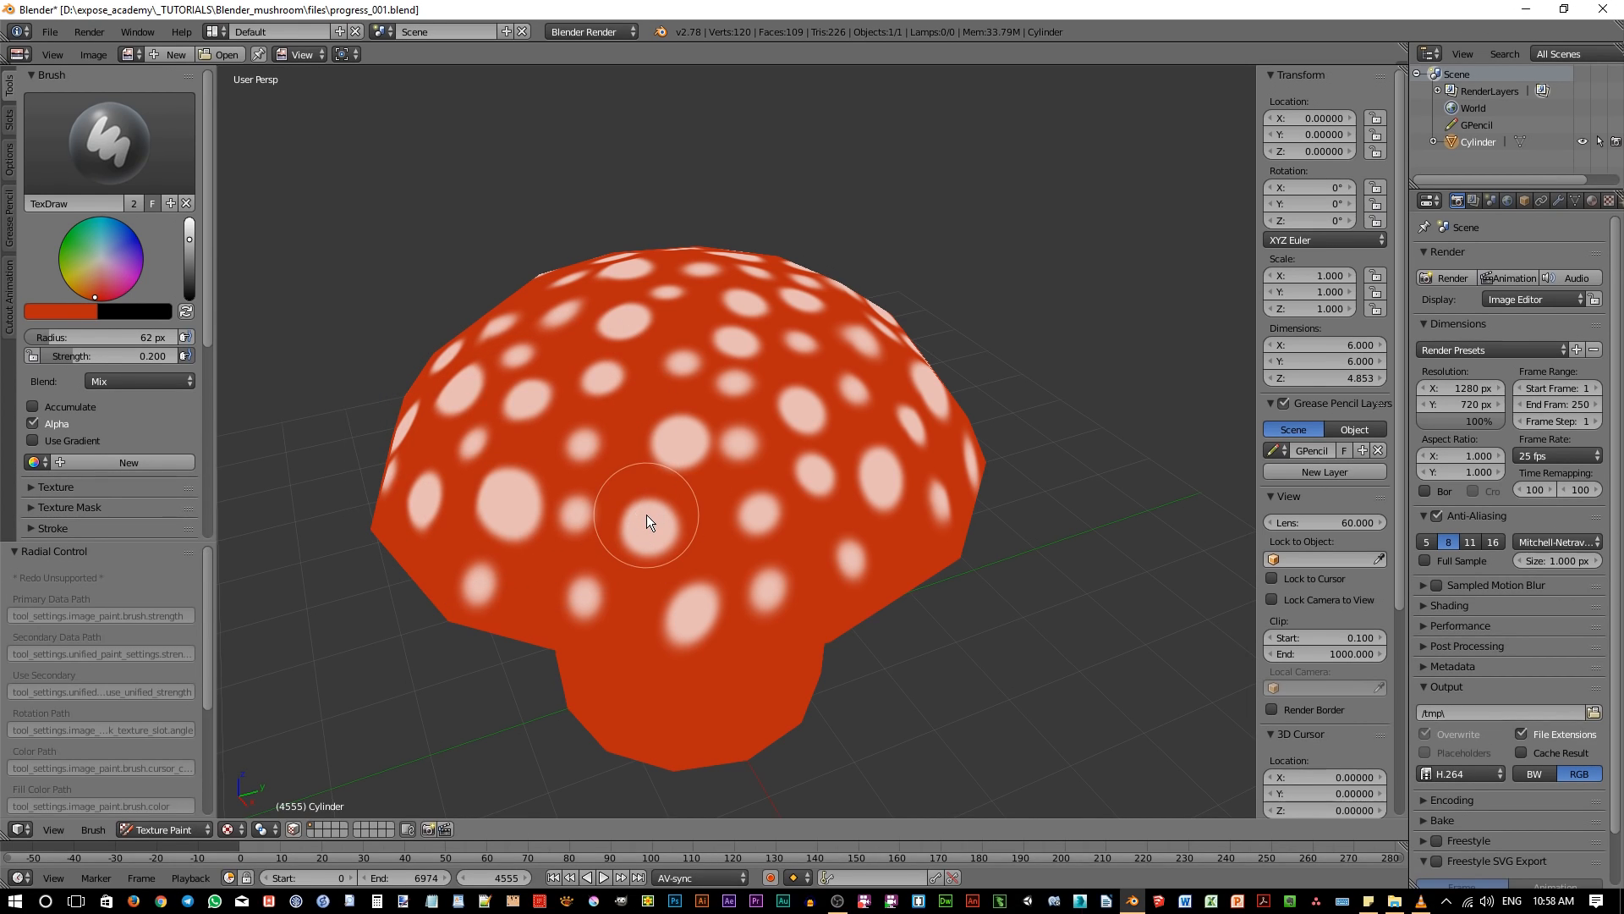
{"action": "left_click_drag", "start_coordinate": [187, 269], "coordinate": [188, 278]}
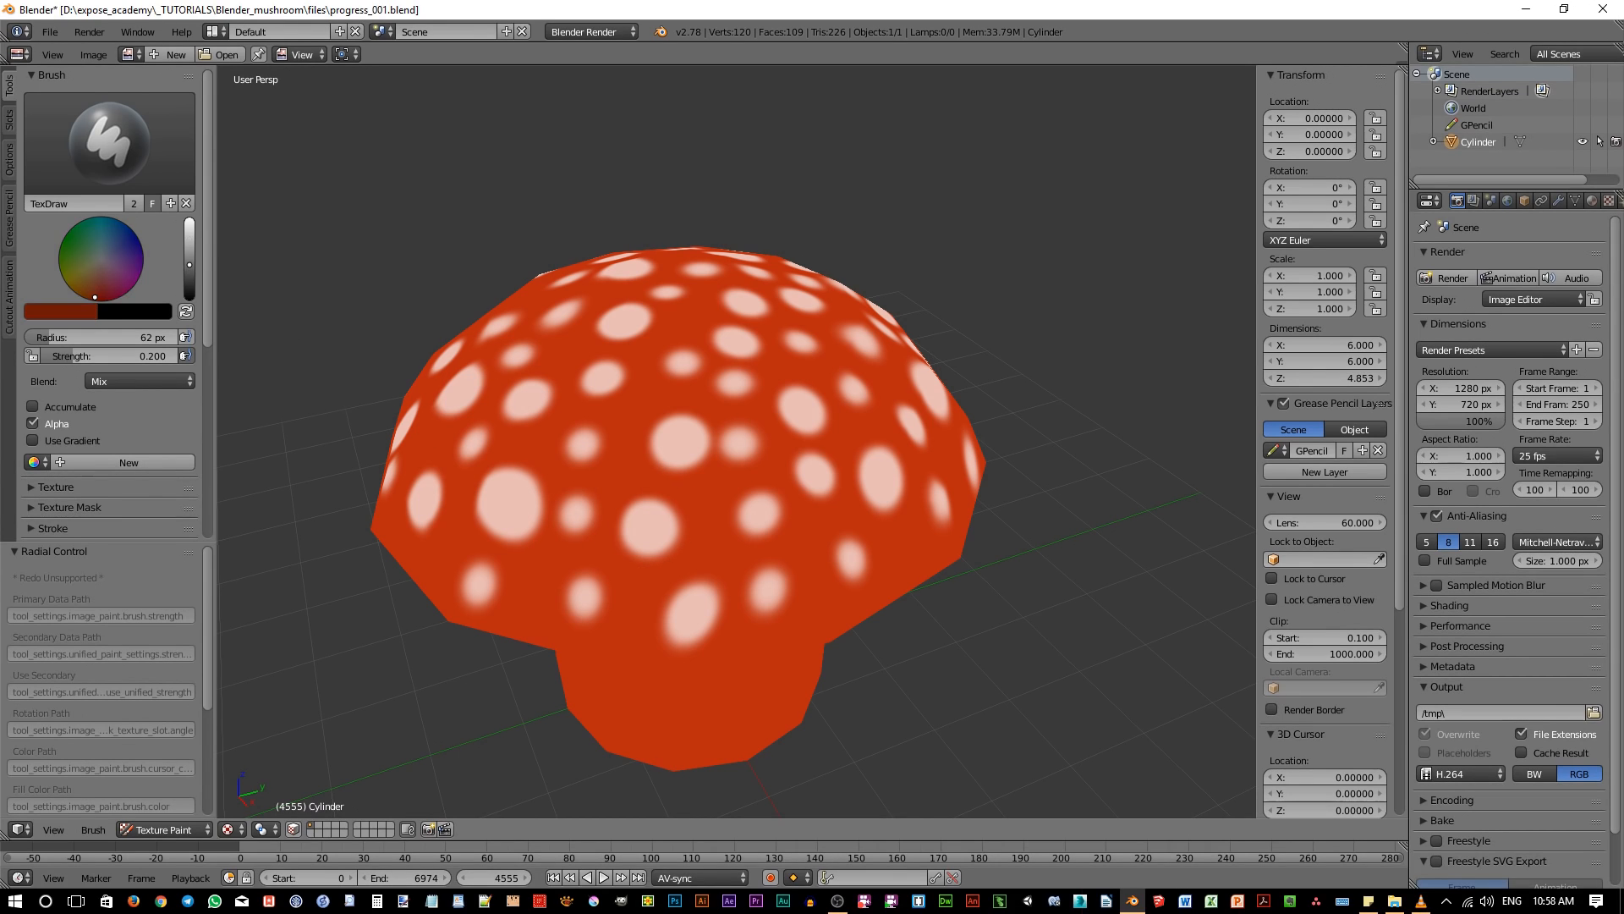
{"action": "middle_click_drag", "start_coordinate": [729, 572], "coordinate": [681, 572]}
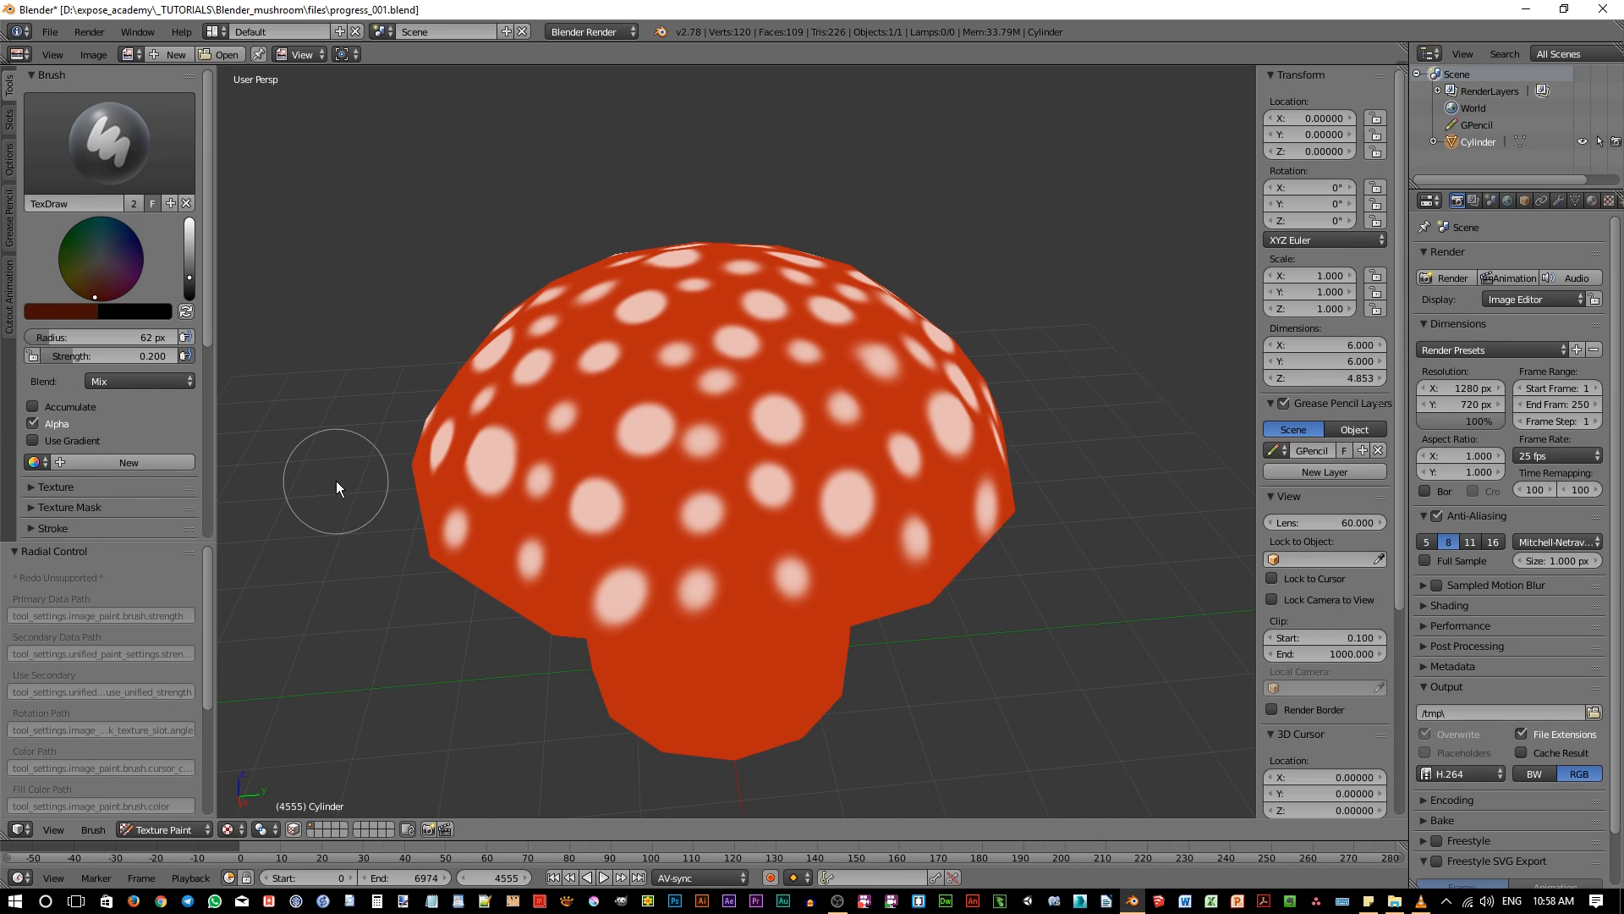
Switch the brush to Multiply blending and enlarge its radius to 193 px.
{"action": "left_click", "coordinate": [118, 381]}
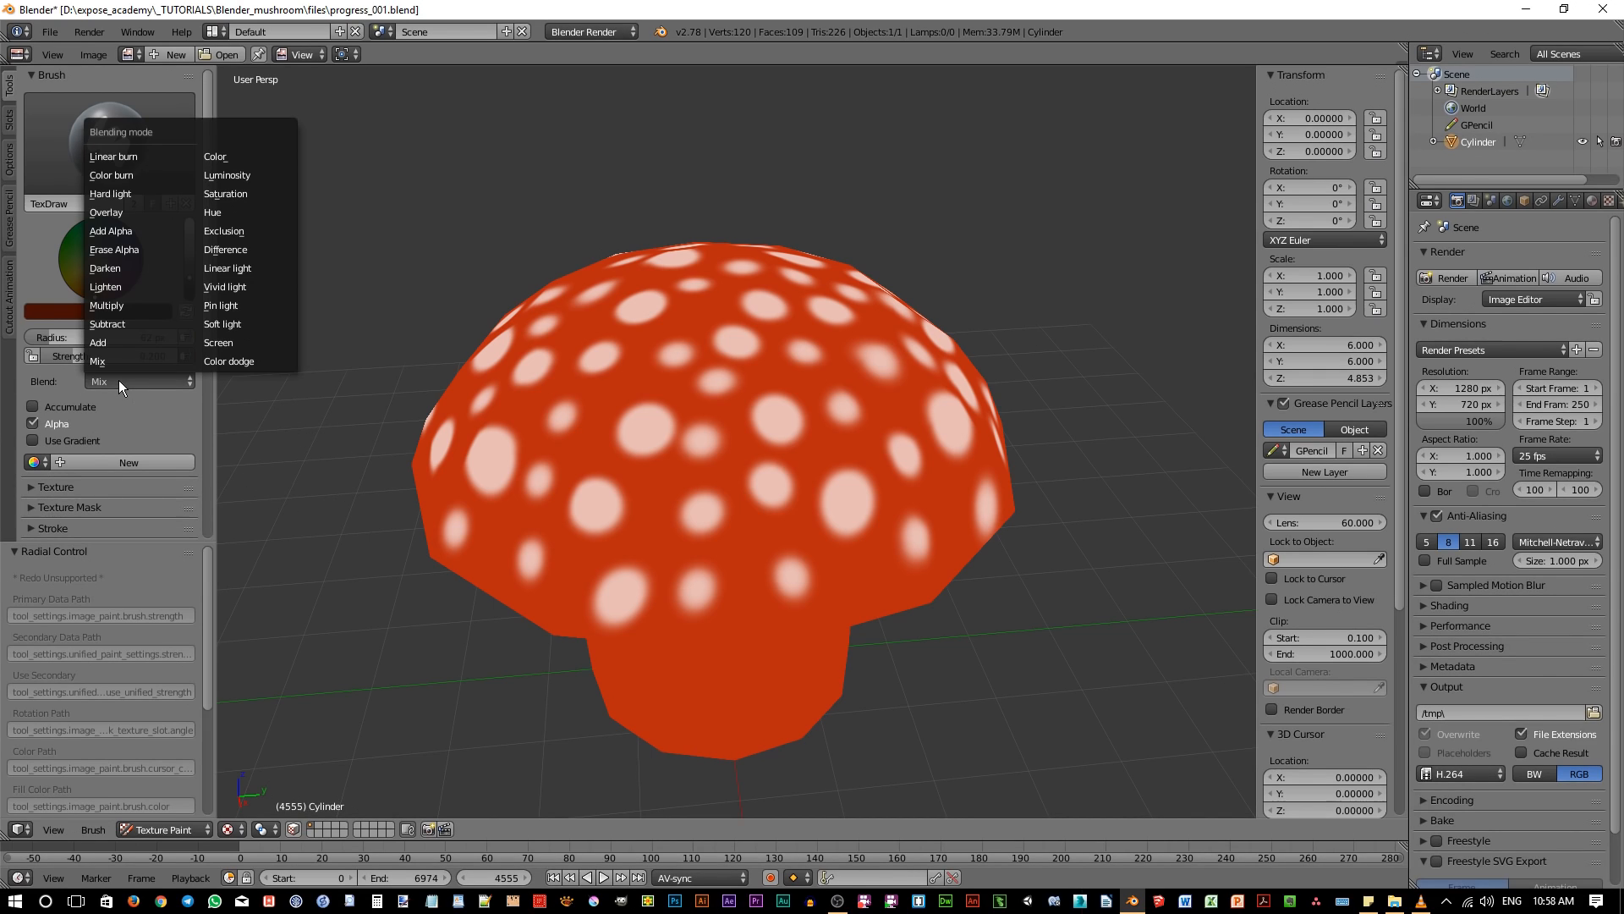
{"action": "left_click", "coordinate": [126, 307]}
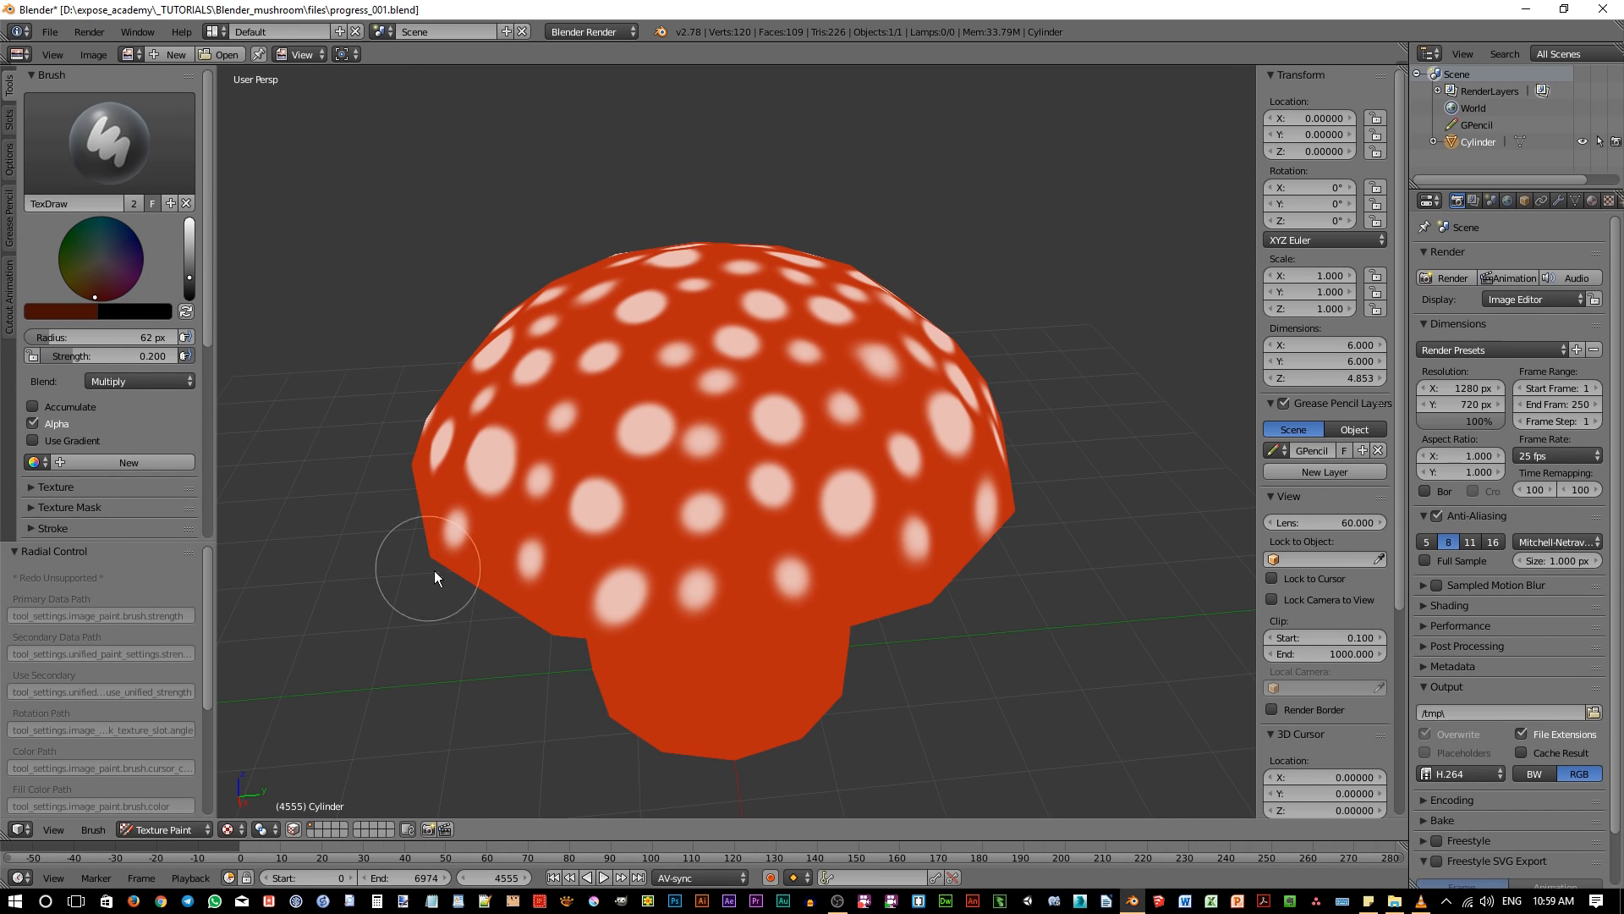
{"action": "key", "text": "f"}
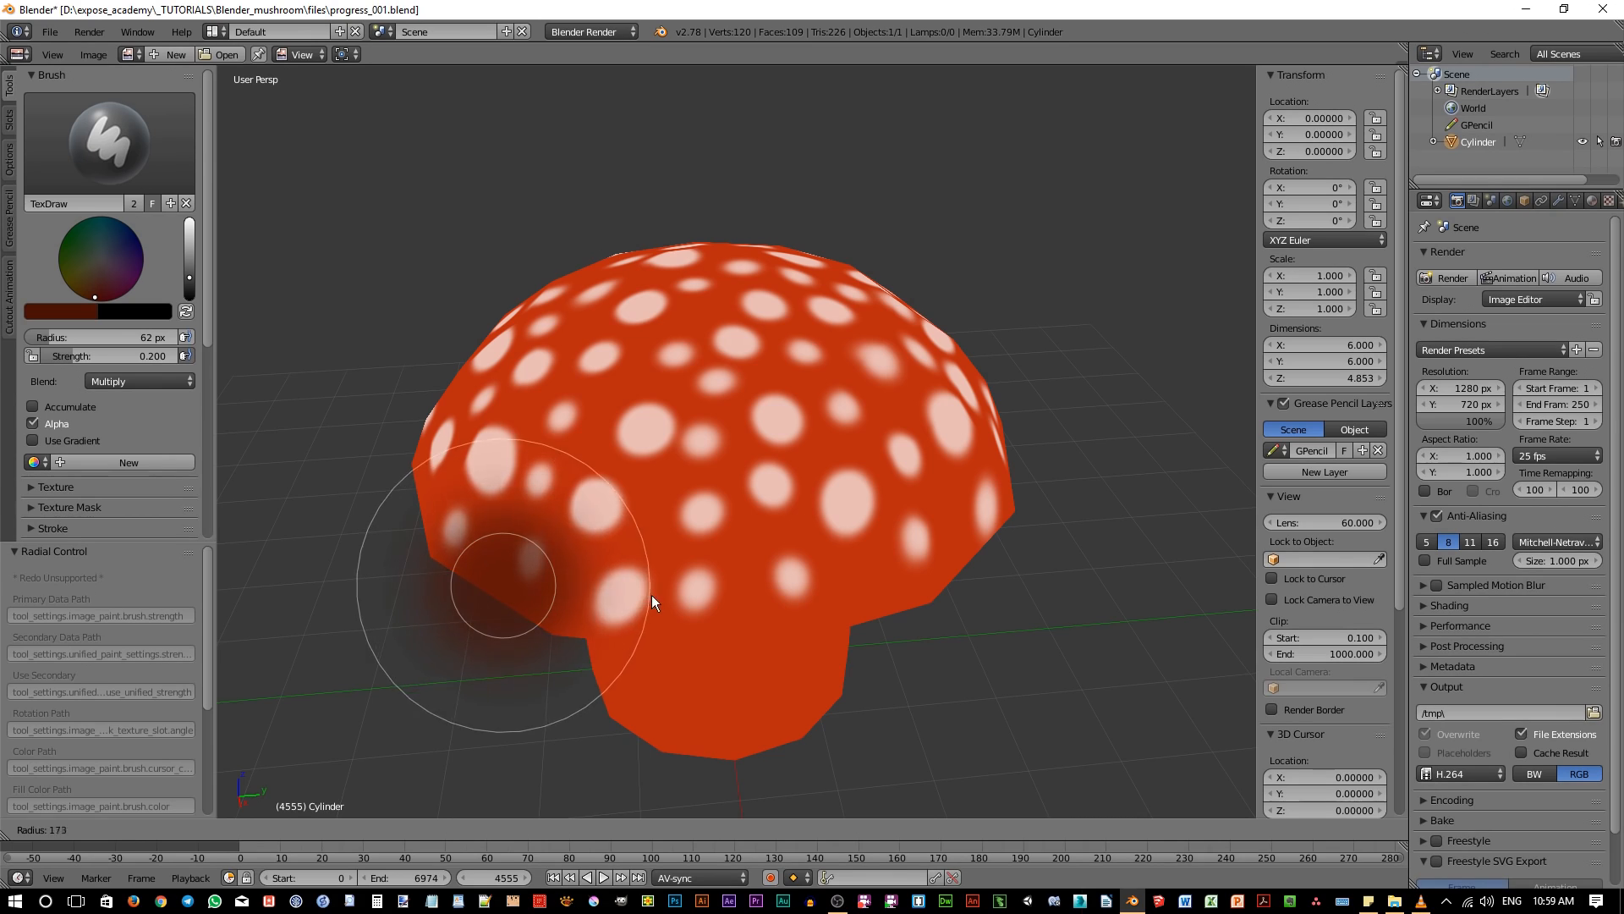
{"action": "left_click", "coordinate": [649, 592]}
{"action": "scroll", "coordinate": [605, 597], "scroll_direction": "down", "scroll_amount": 2}
{"action": "scroll", "coordinate": [662, 618], "scroll_direction": "down", "scroll_amount": 1}
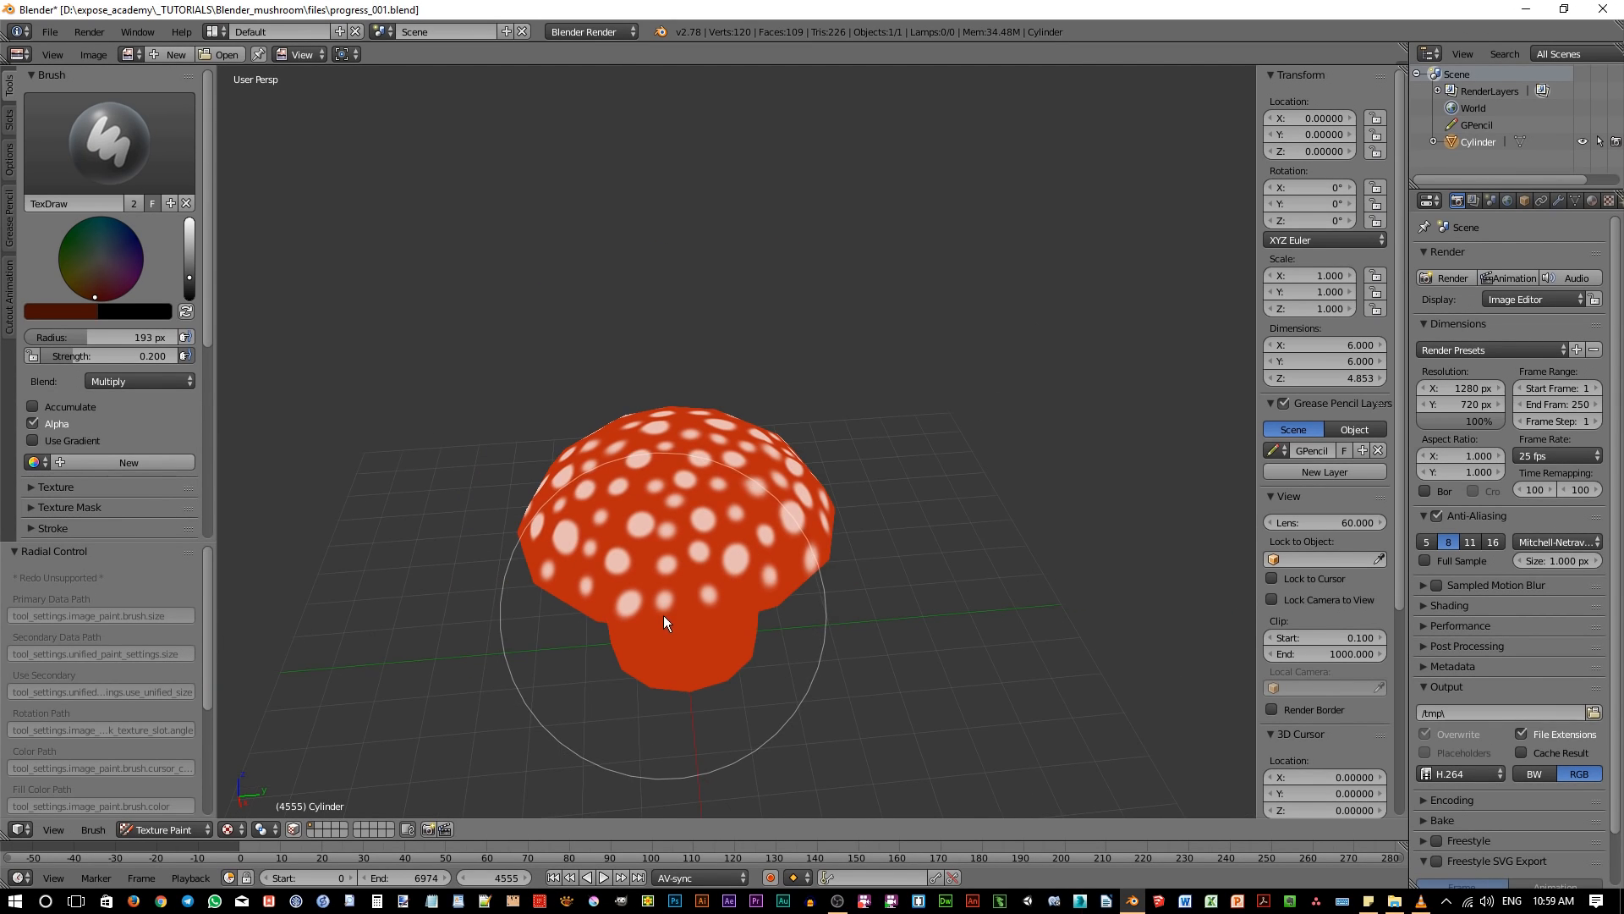
Shade the cap edges and stem darker while orbiting around the mushroom.
{"action": "middle_click_drag", "start_coordinate": [664, 615], "coordinate": [674, 633]}
{"action": "scroll", "coordinate": [742, 637], "scroll_direction": "up", "scroll_amount": 2}
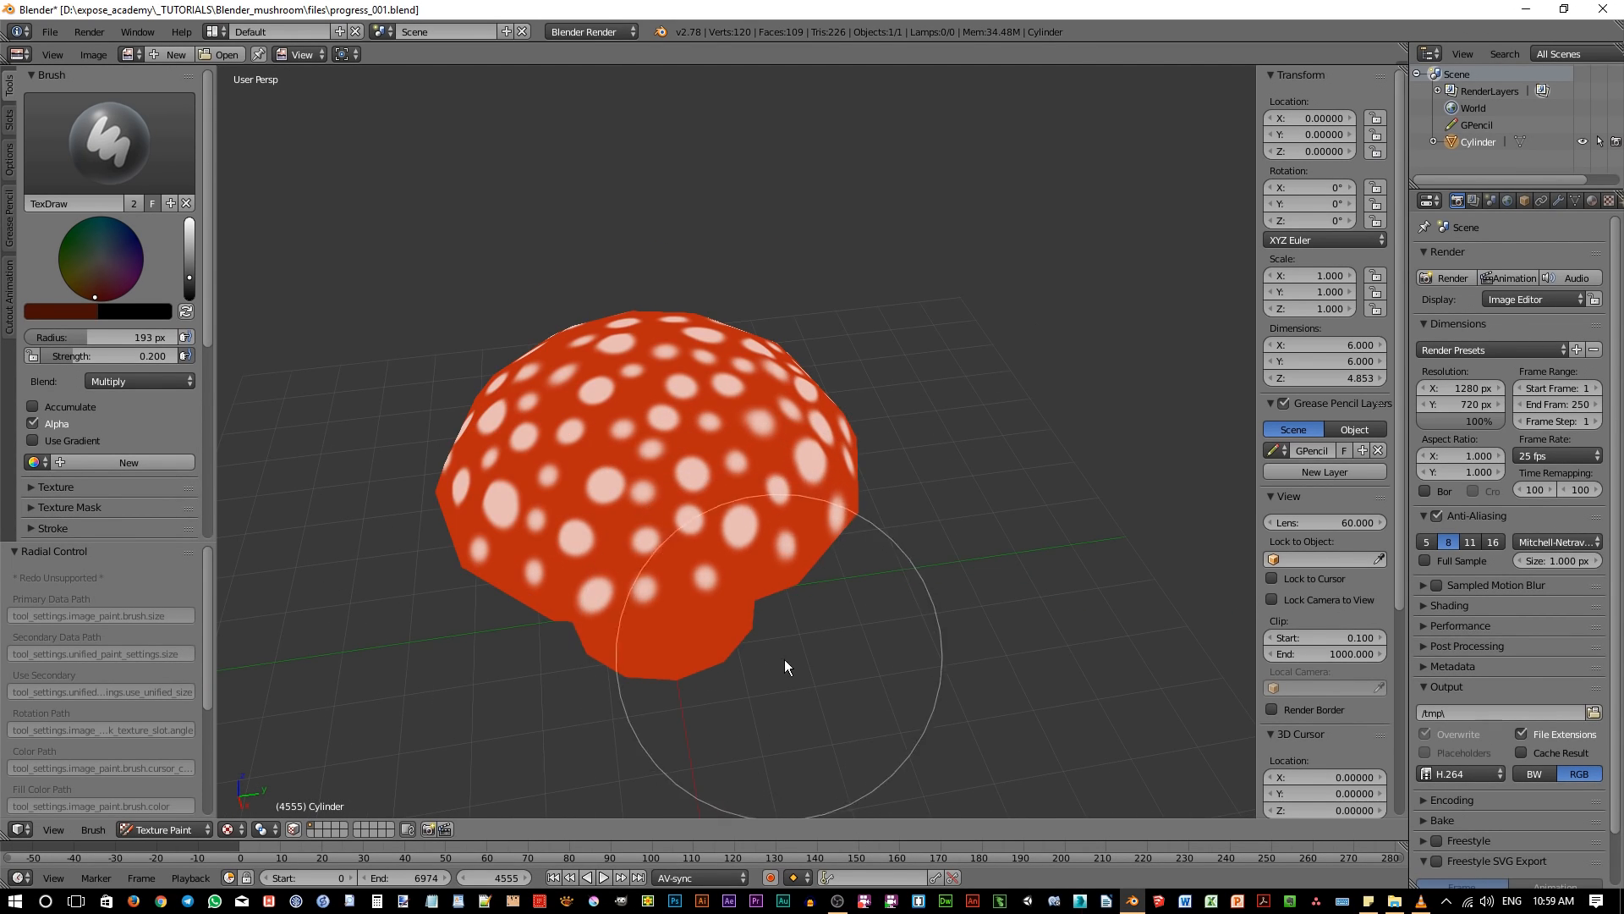
{"action": "mouse_move", "coordinate": [792, 640]}
{"action": "middle_mouse_down"}
{"action": "mouse_move", "coordinate": [632, 641]}
{"action": "mouse_move", "coordinate": [700, 633]}
{"action": "mouse_move", "coordinate": [748, 553]}
{"action": "middle_mouse_up"}
{"action": "mouse_move", "coordinate": [613, 598]}
{"action": "middle_mouse_down"}
{"action": "mouse_move", "coordinate": [710, 605]}
{"action": "mouse_move", "coordinate": [666, 555]}
{"action": "mouse_move", "coordinate": [551, 617]}
{"action": "mouse_move", "coordinate": [655, 601]}
{"action": "mouse_move", "coordinate": [621, 623]}
{"action": "mouse_move", "coordinate": [694, 575]}
{"action": "mouse_move", "coordinate": [626, 555]}
{"action": "mouse_move", "coordinate": [736, 576]}
{"action": "mouse_move", "coordinate": [500, 592]}
{"action": "mouse_move", "coordinate": [851, 530]}
{"action": "middle_mouse_up"}
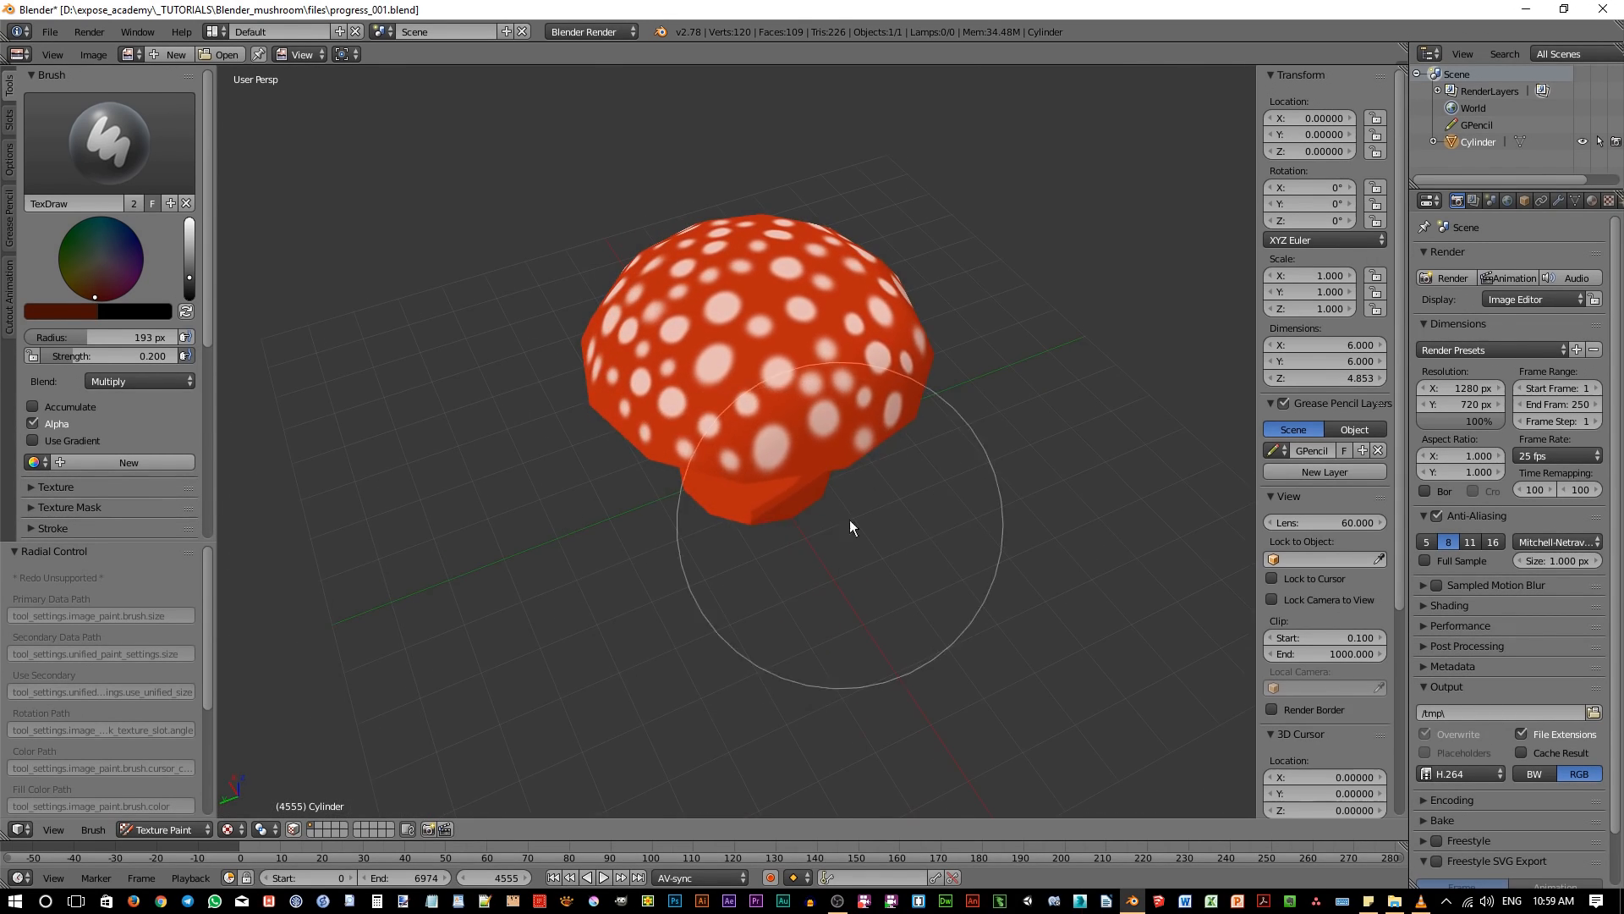
{"action": "mouse_move", "coordinate": [635, 575]}
{"action": "middle_mouse_down"}
{"action": "mouse_move", "coordinate": [800, 572]}
{"action": "mouse_move", "coordinate": [750, 537]}
{"action": "mouse_move", "coordinate": [678, 588]}
{"action": "mouse_move", "coordinate": [783, 548]}
{"action": "mouse_move", "coordinate": [588, 605]}
{"action": "mouse_move", "coordinate": [729, 591]}
{"action": "mouse_move", "coordinate": [530, 627]}
{"action": "mouse_move", "coordinate": [744, 569]}
{"action": "mouse_move", "coordinate": [571, 557]}
{"action": "middle_mouse_up"}
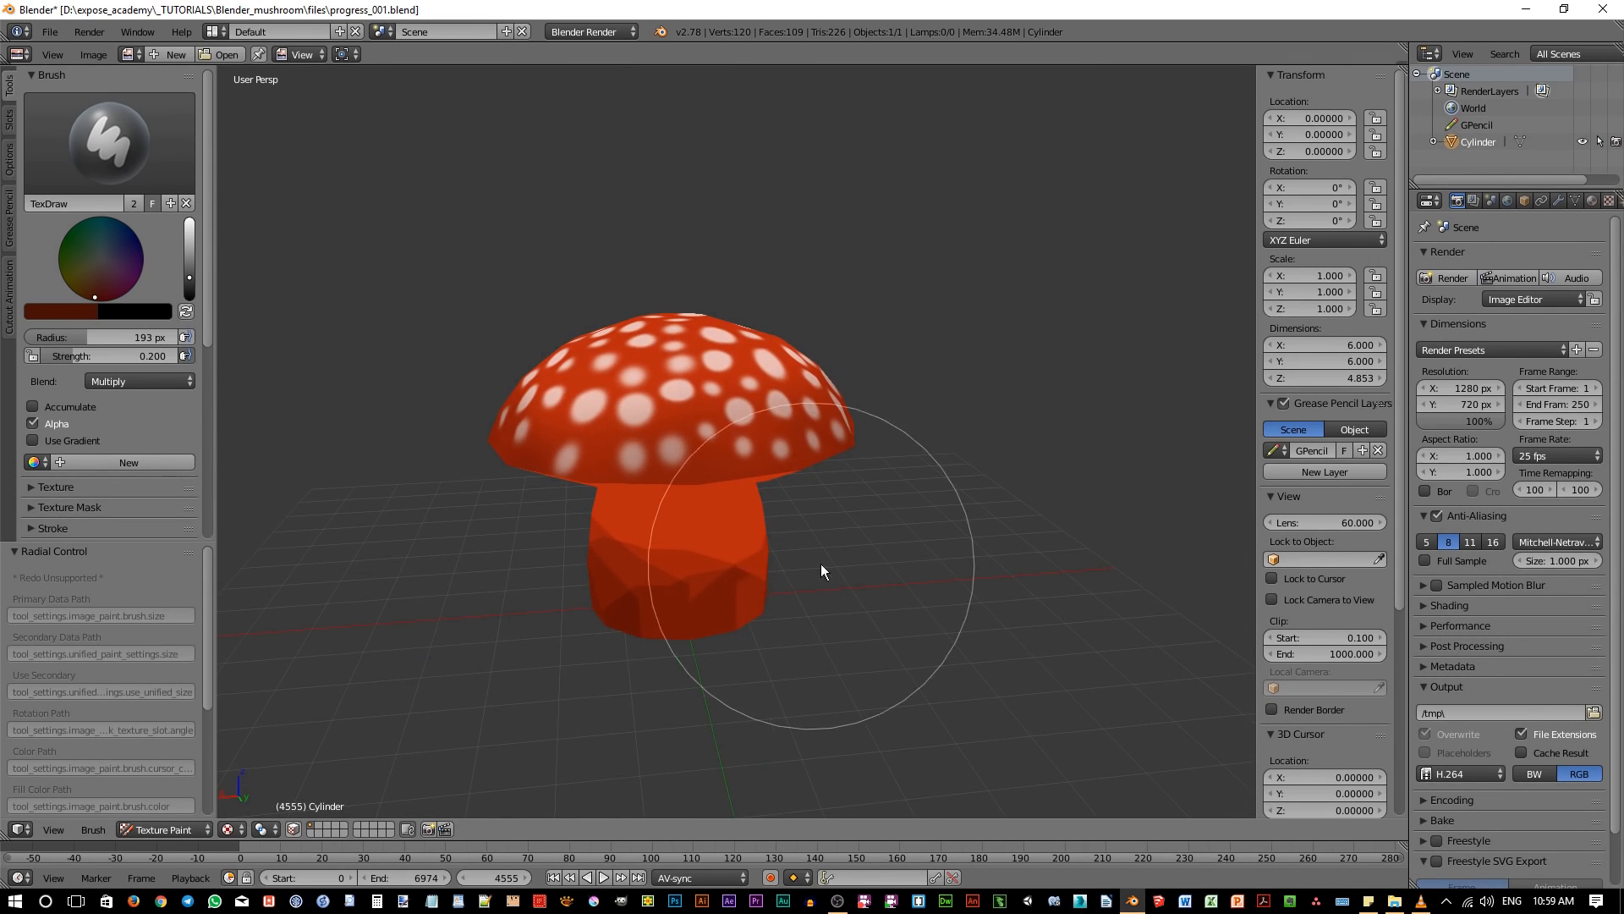
{"action": "mouse_move", "coordinate": [821, 564]}
{"action": "middle_mouse_down"}
{"action": "mouse_move", "coordinate": [766, 541]}
{"action": "mouse_move", "coordinate": [463, 565]}
{"action": "middle_mouse_up"}
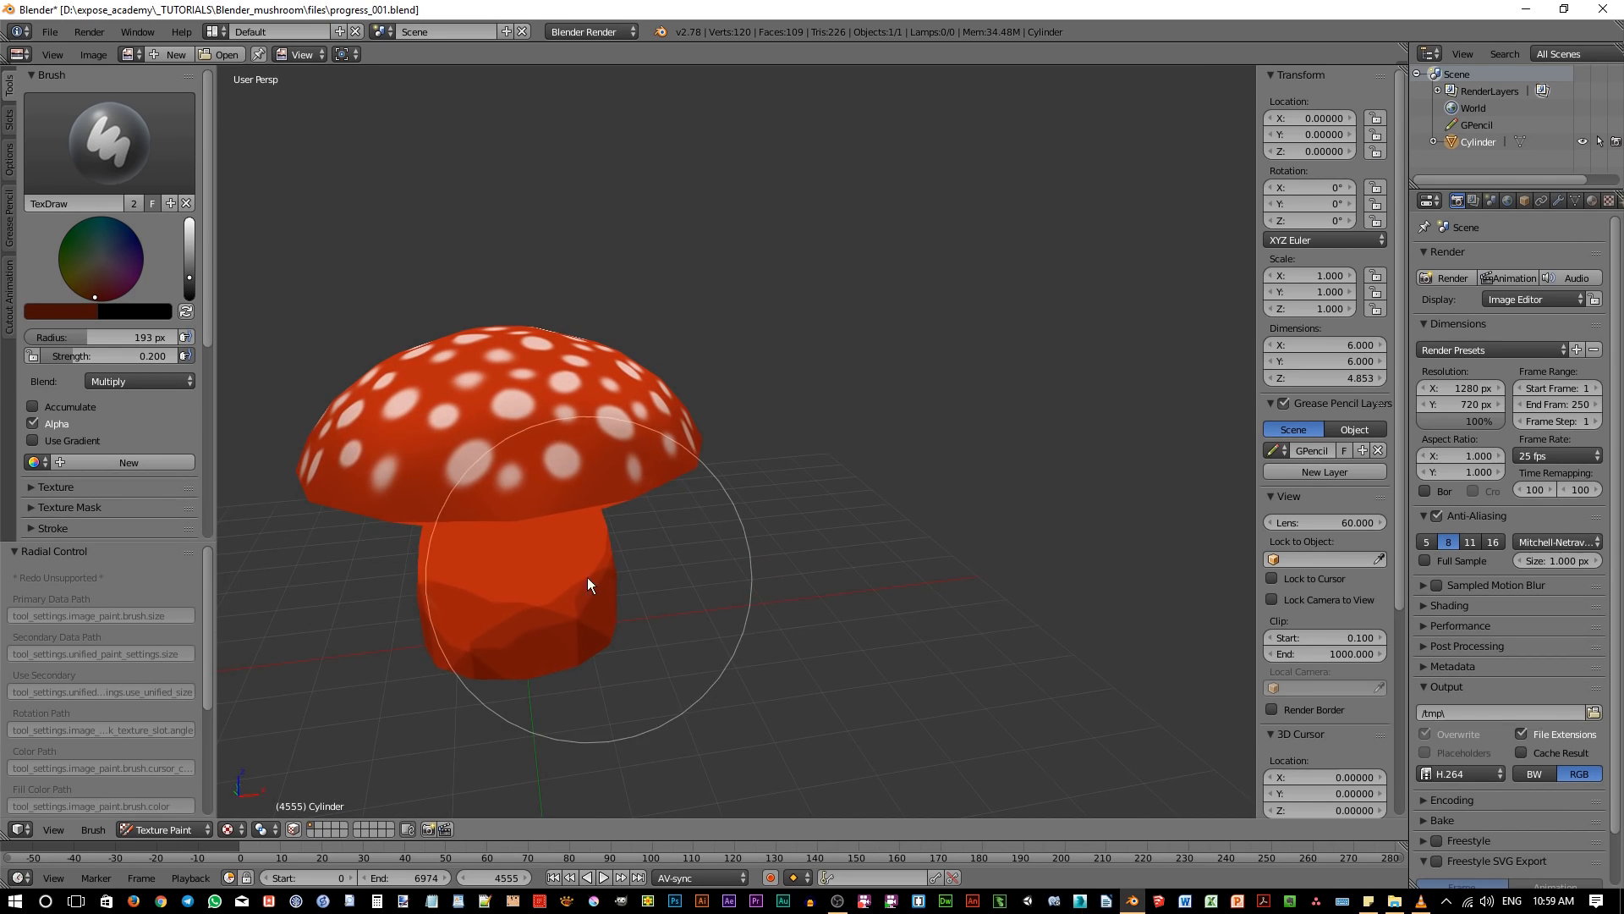
{"action": "mouse_move", "coordinate": [664, 606]}
{"action": "middle_mouse_down"}
{"action": "mouse_move", "coordinate": [553, 622]}
{"action": "mouse_move", "coordinate": [605, 638]}
{"action": "middle_mouse_up"}
{"action": "mouse_move", "coordinate": [776, 597]}
{"action": "middle_mouse_down"}
{"action": "mouse_move", "coordinate": [632, 647]}
{"action": "mouse_move", "coordinate": [660, 685]}
{"action": "mouse_move", "coordinate": [612, 541]}
{"action": "mouse_move", "coordinate": [654, 576]}
{"action": "mouse_move", "coordinate": [622, 564]}
{"action": "middle_mouse_up"}
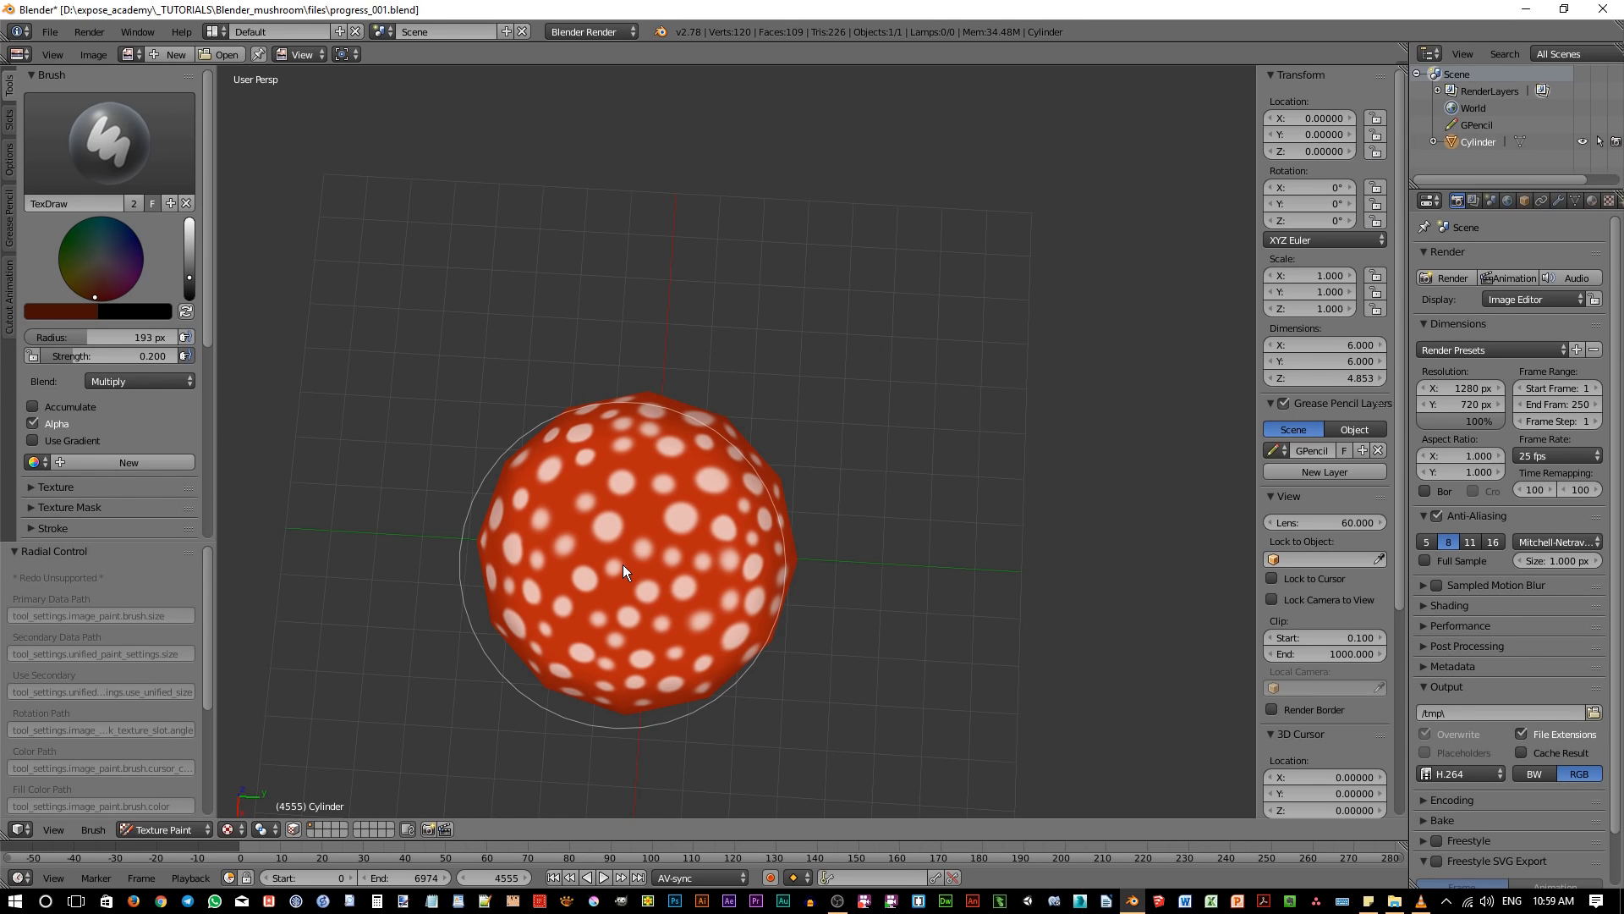
Lighten the paint colour to a light orange and switch the brush to Screen blending.
{"action": "left_click", "coordinate": [190, 237]}
{"action": "left_click_drag", "start_coordinate": [192, 243], "coordinate": [189, 227]}
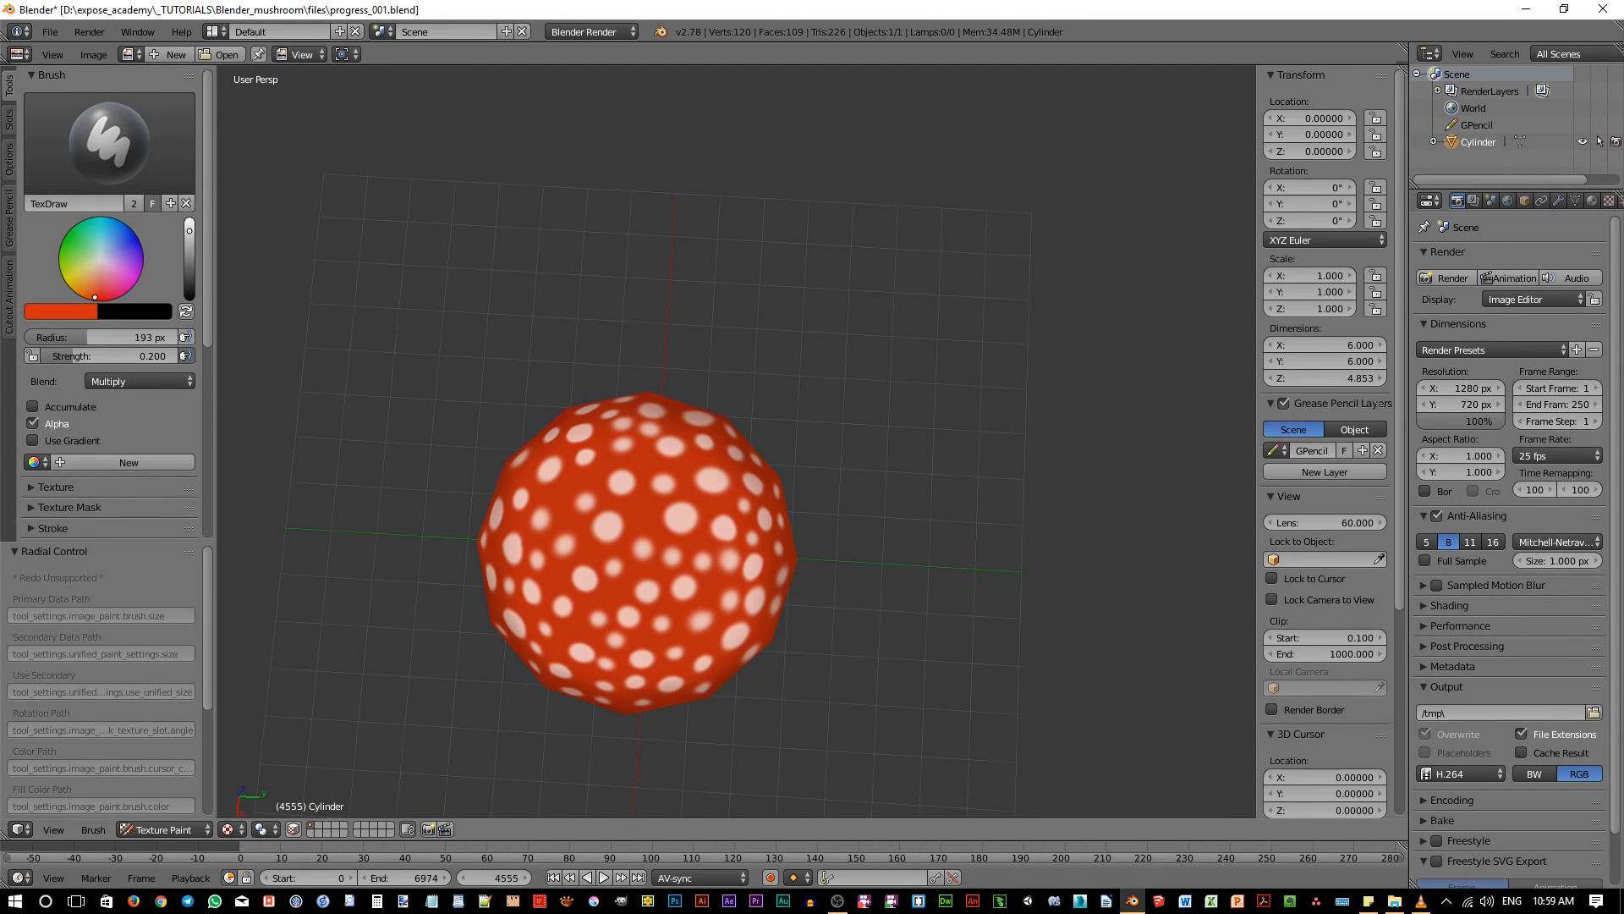
{"action": "left_click", "coordinate": [96, 290]}
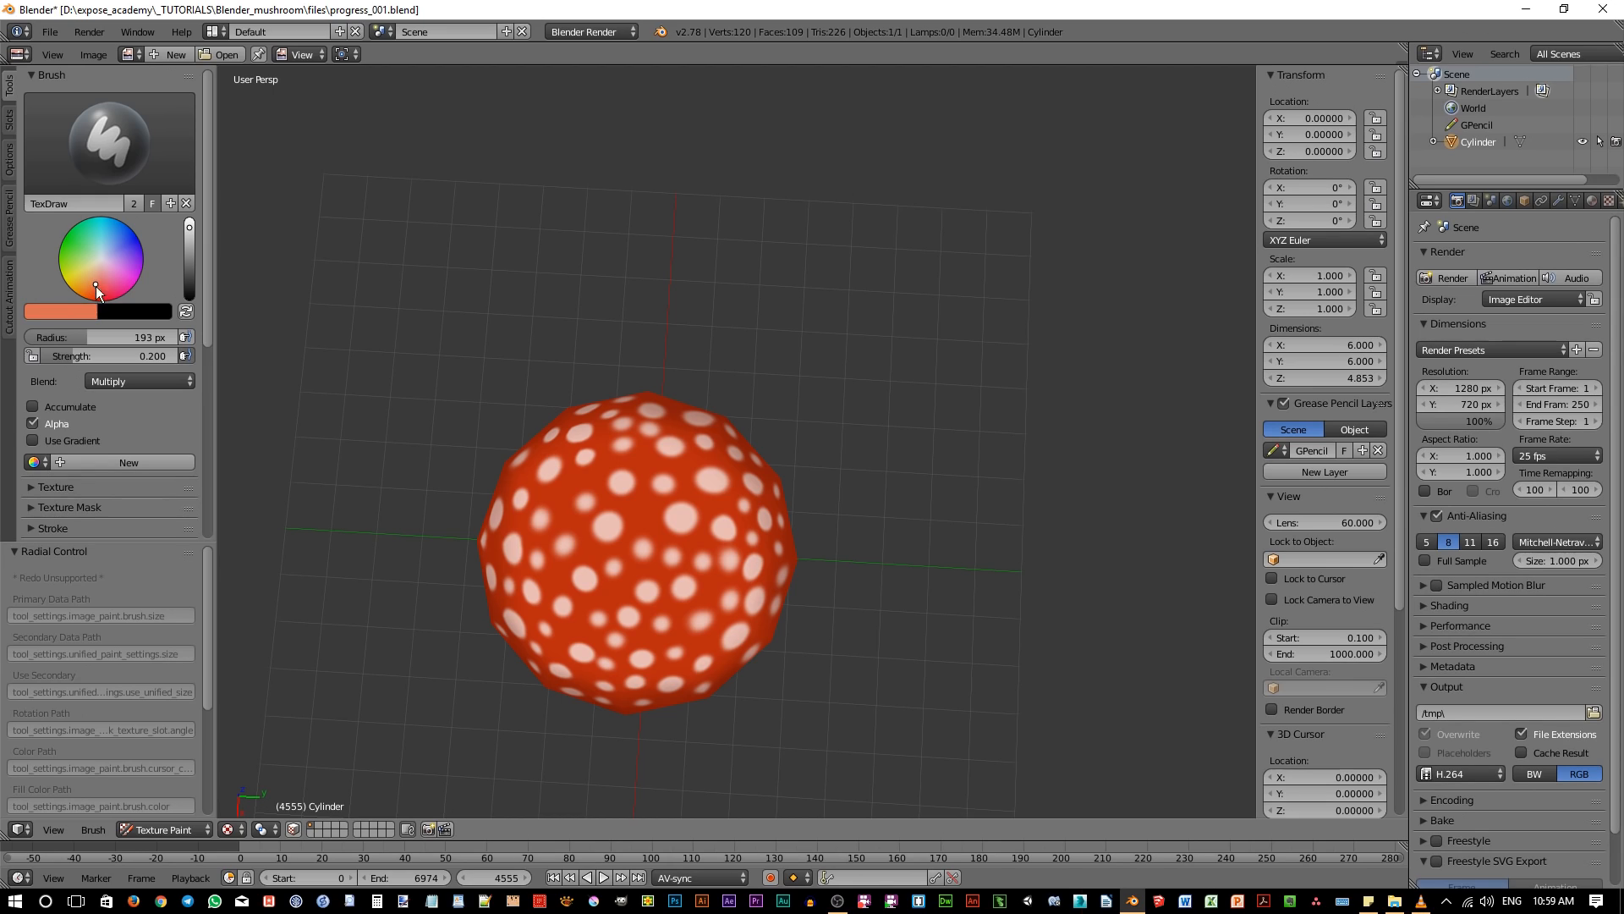
{"action": "left_click", "coordinate": [144, 380]}
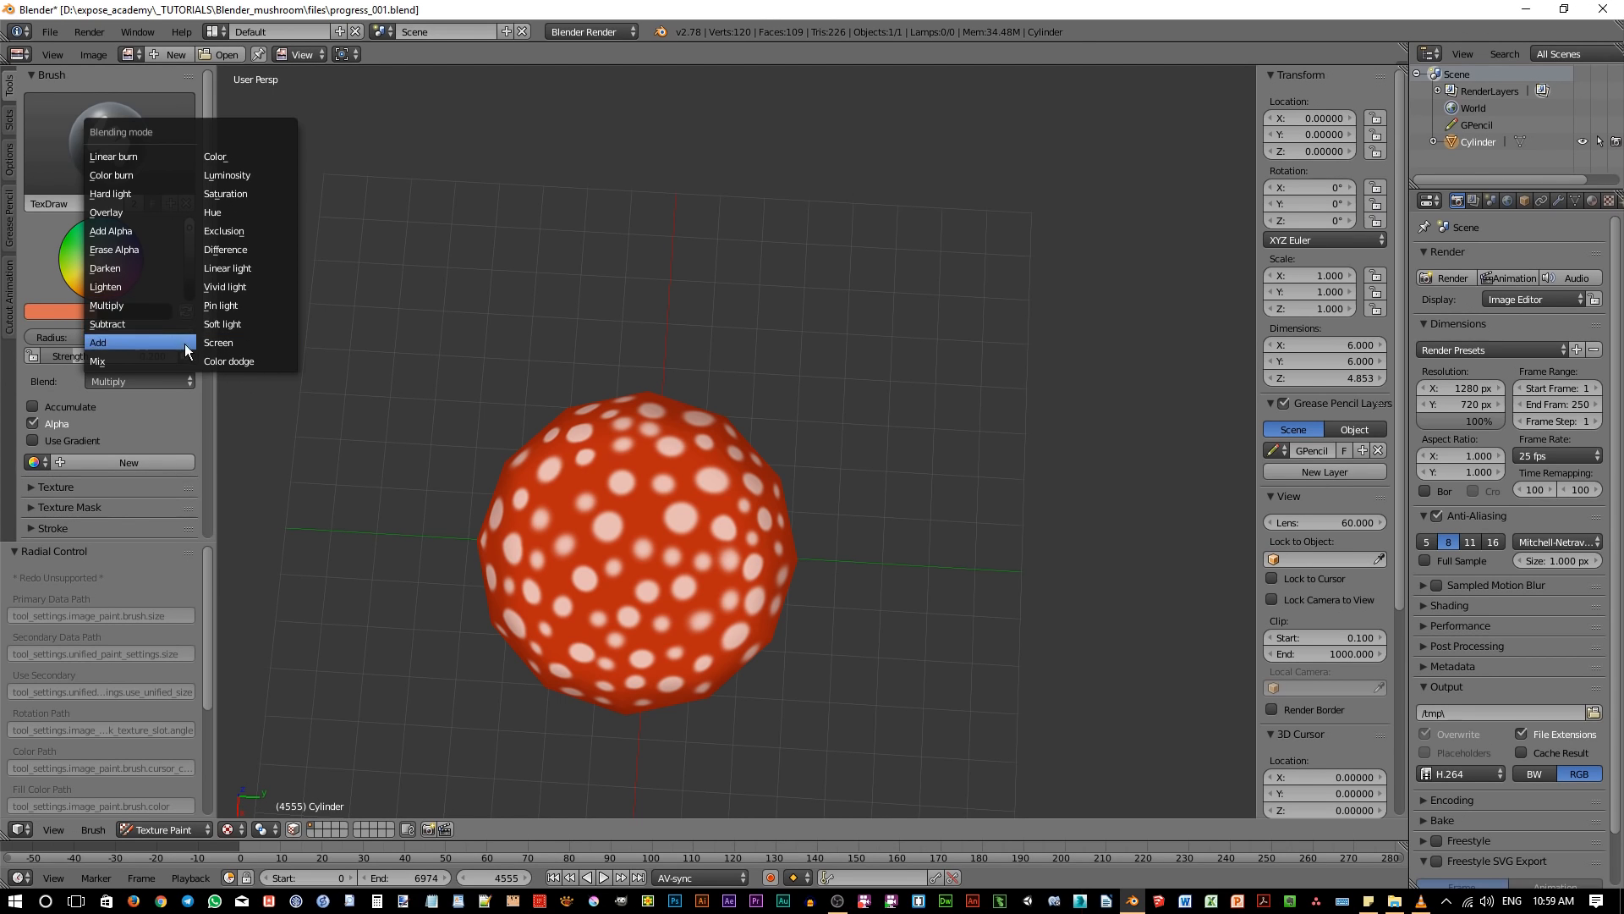
{"action": "left_click", "coordinate": [222, 344]}
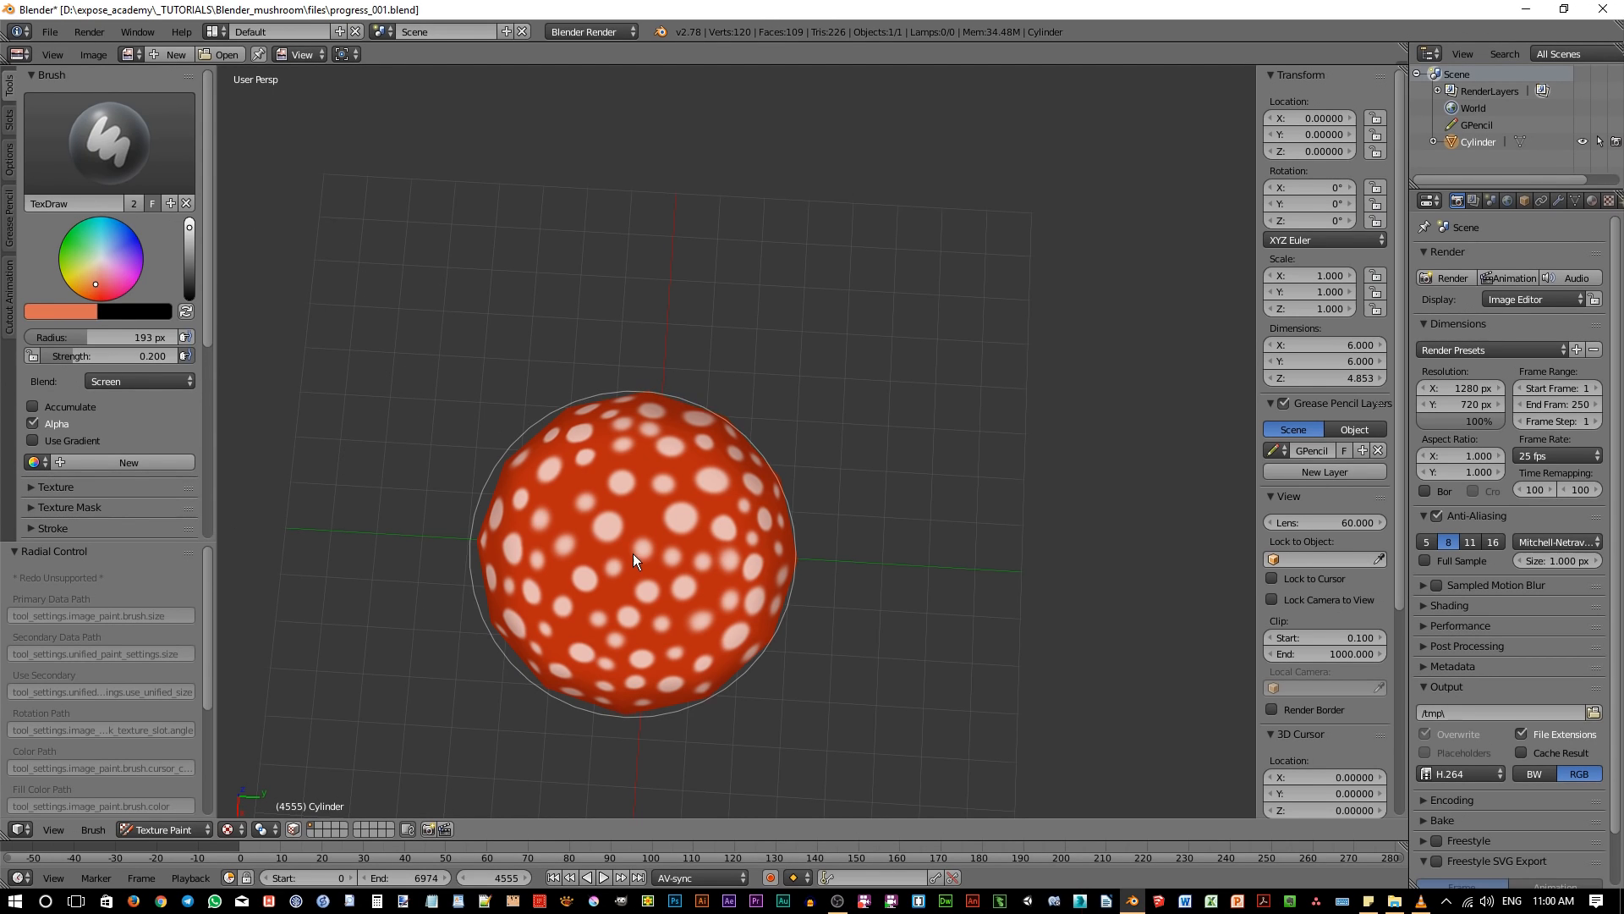
Resize the brush to 118 px then 44 px and paint highlights on top of the cap.
{"action": "key", "text": "f"}
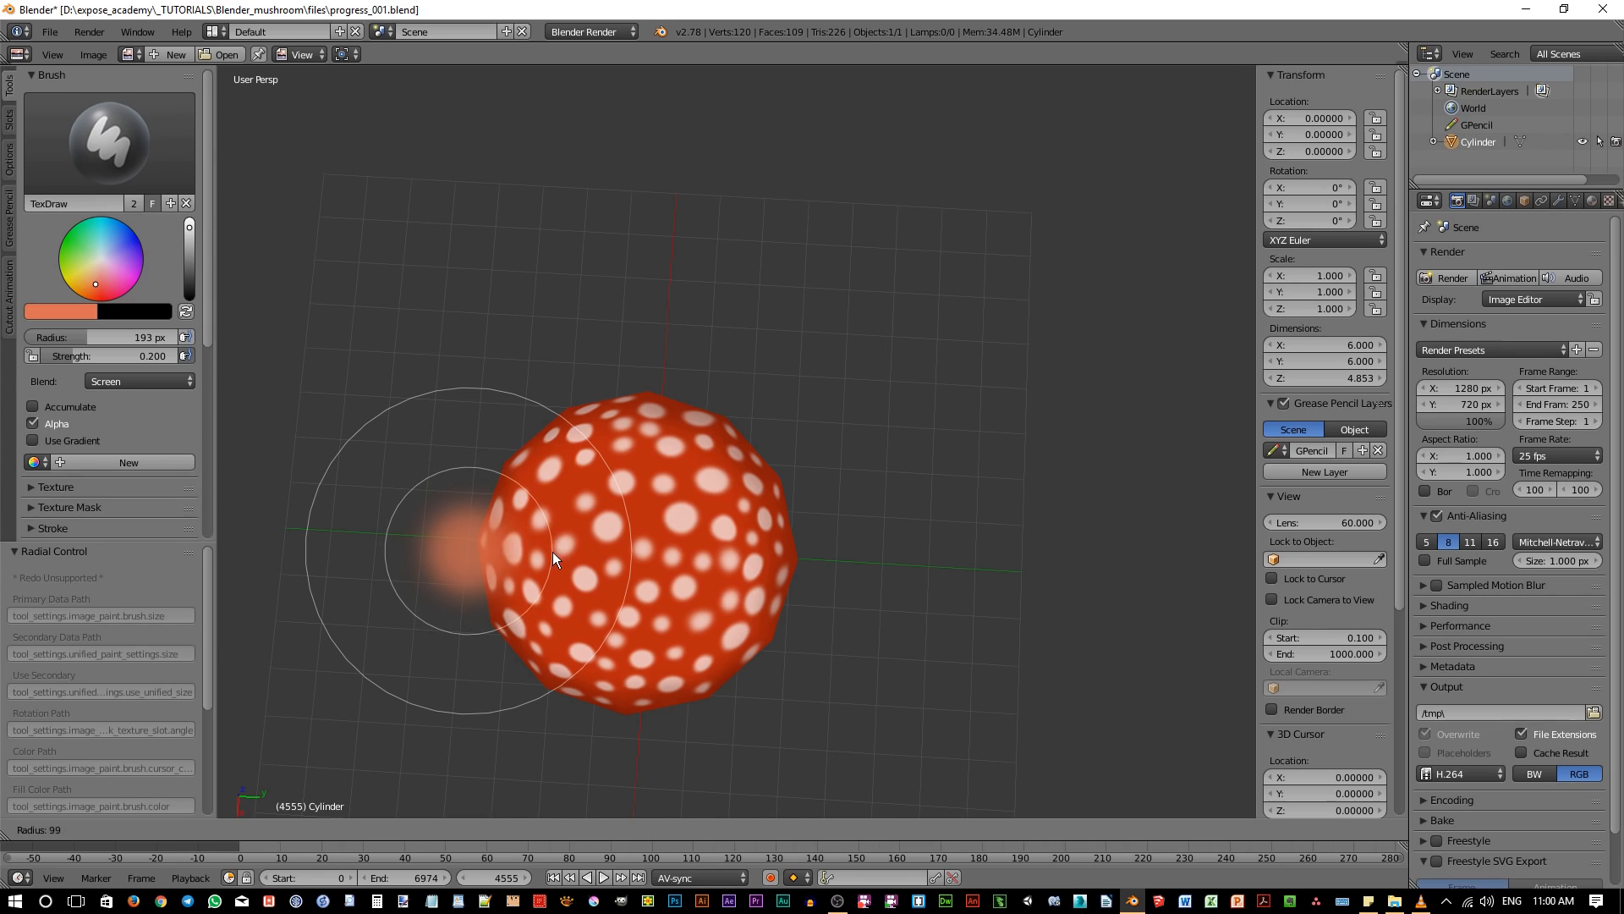
{"action": "left_click", "coordinate": [571, 555]}
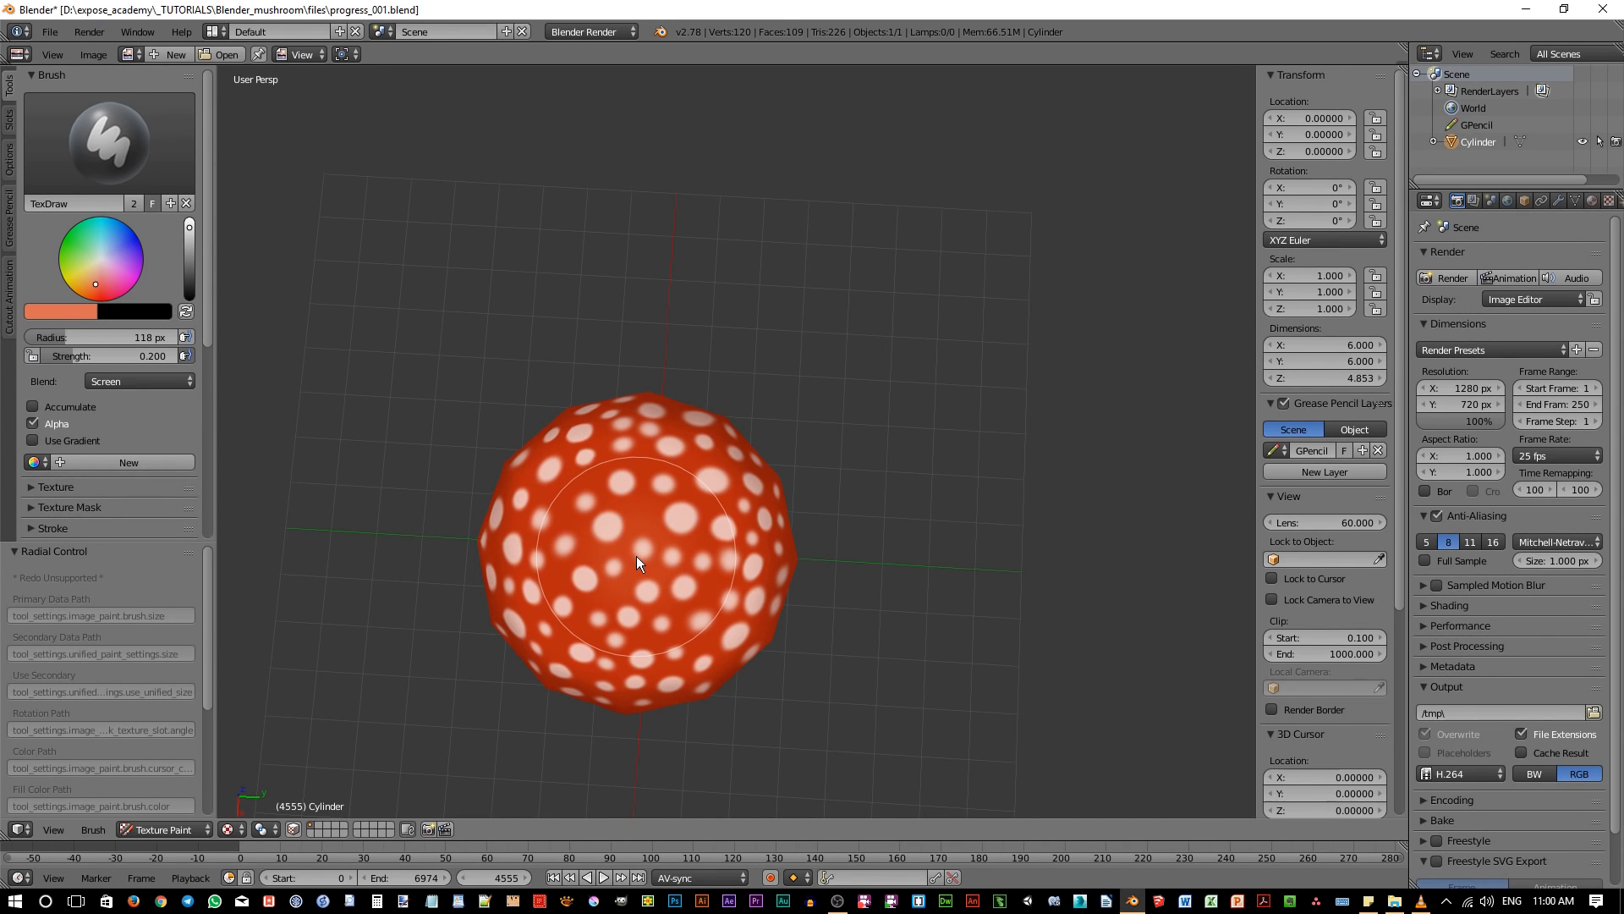
{"action": "key", "text": "f"}
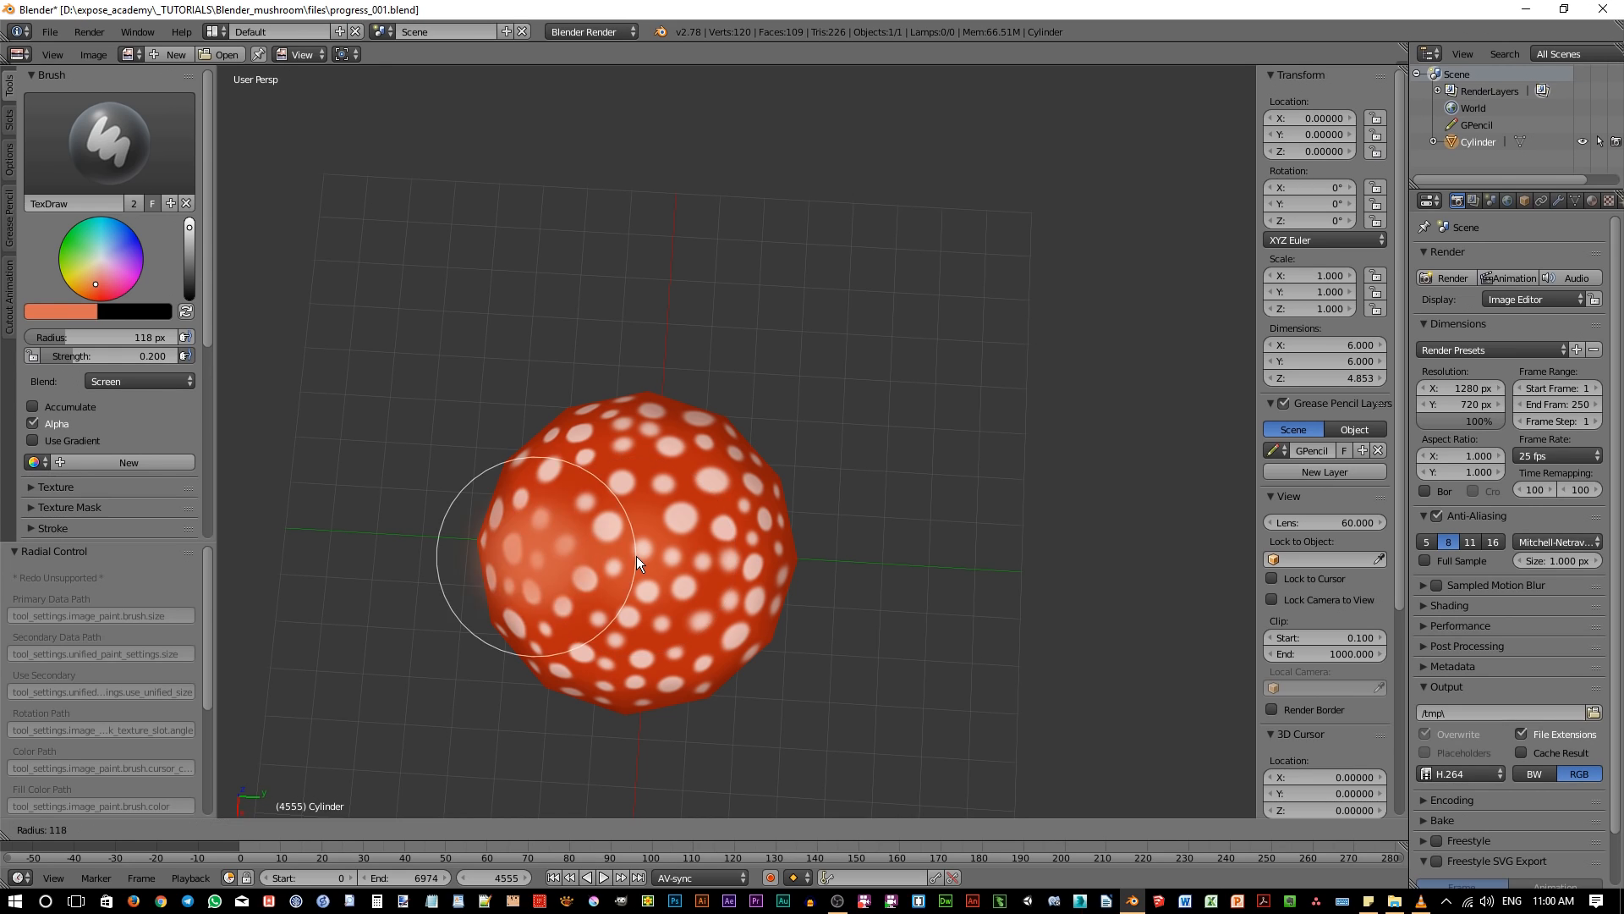
{"action": "left_click", "coordinate": [574, 562]}
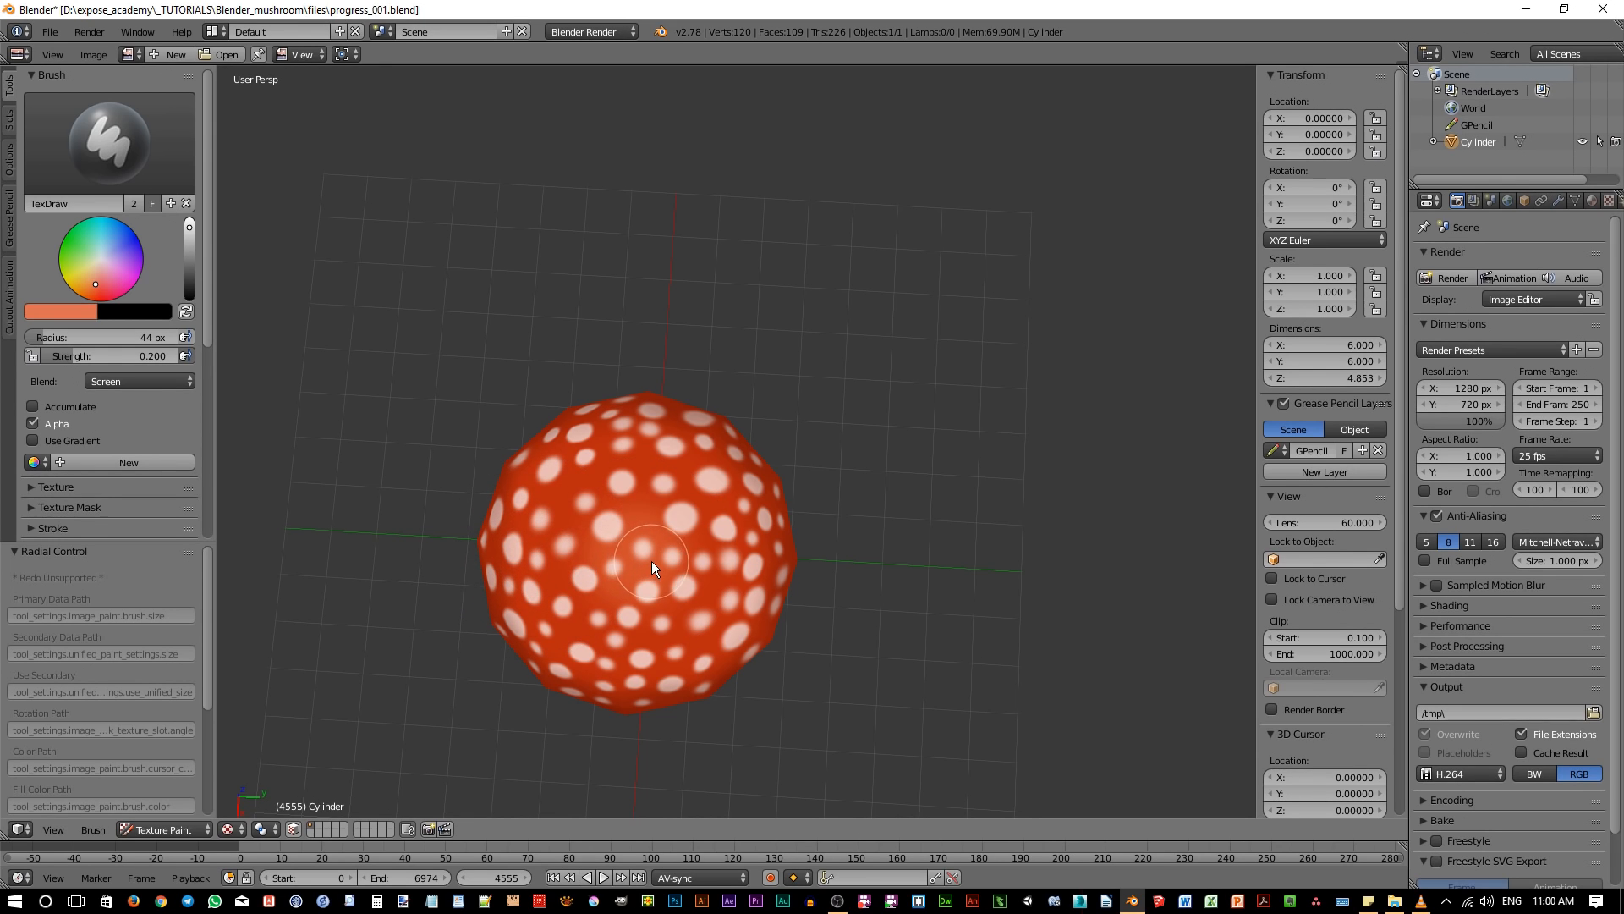
{"action": "mouse_move", "coordinate": [682, 676]}
{"action": "middle_mouse_down"}
{"action": "mouse_move", "coordinate": [676, 584]}
{"action": "mouse_move", "coordinate": [686, 624]}
{"action": "mouse_move", "coordinate": [730, 532]}
{"action": "mouse_move", "coordinate": [538, 546]}
{"action": "mouse_move", "coordinate": [664, 548]}
{"action": "mouse_move", "coordinate": [668, 519]}
{"action": "mouse_move", "coordinate": [692, 536]}
{"action": "middle_mouse_up"}
{"action": "scroll", "coordinate": [730, 538], "scroll_direction": "up", "scroll_amount": 2}
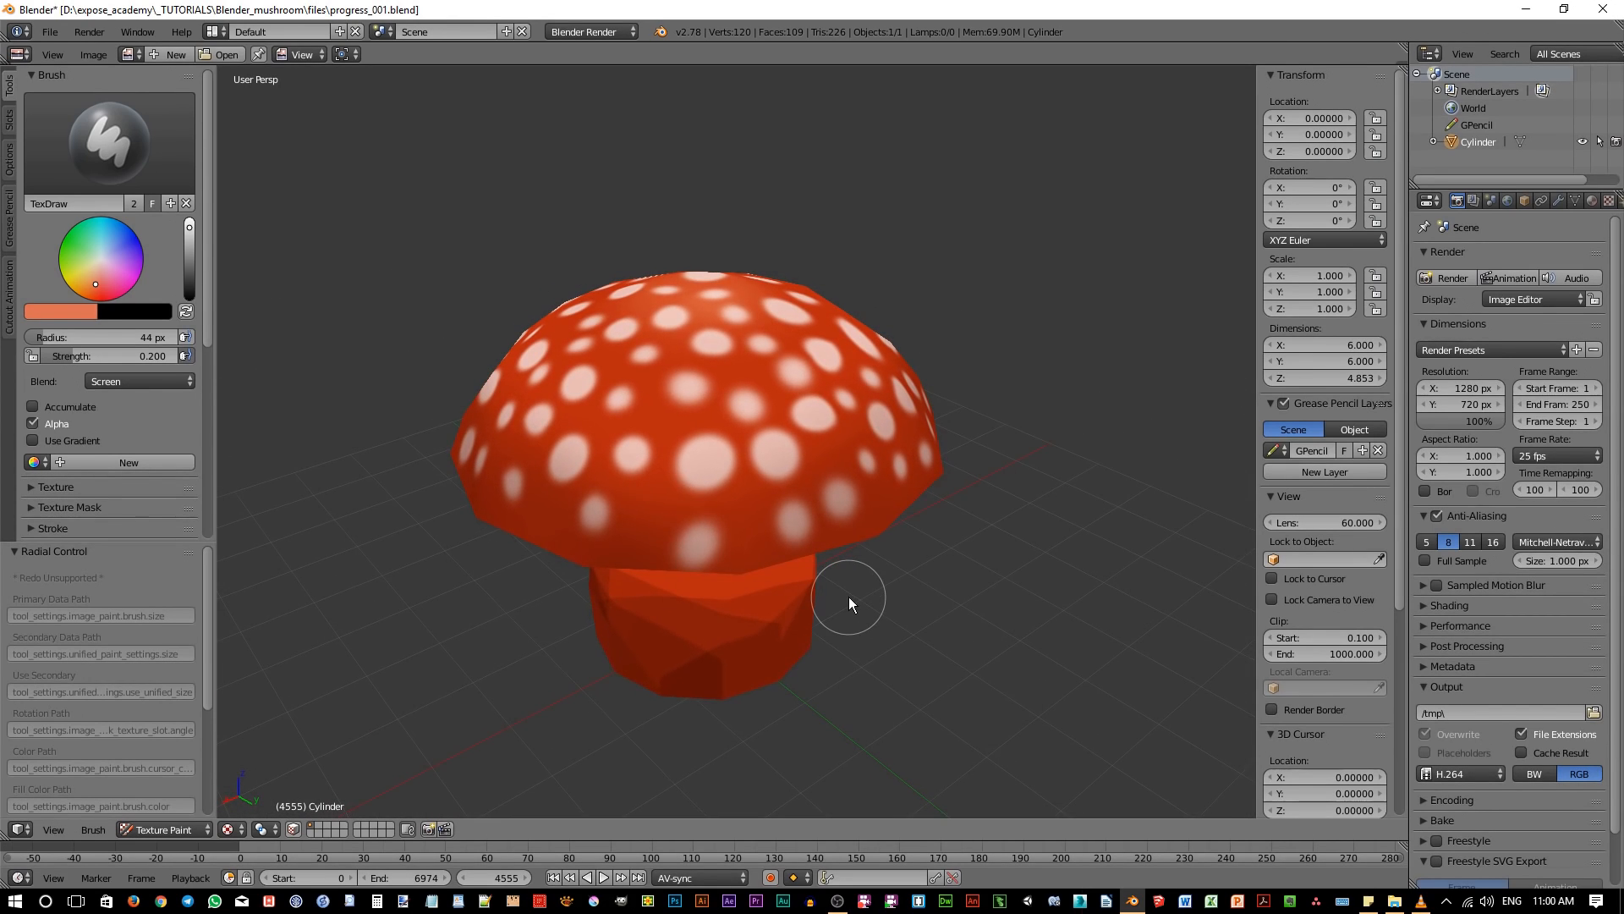